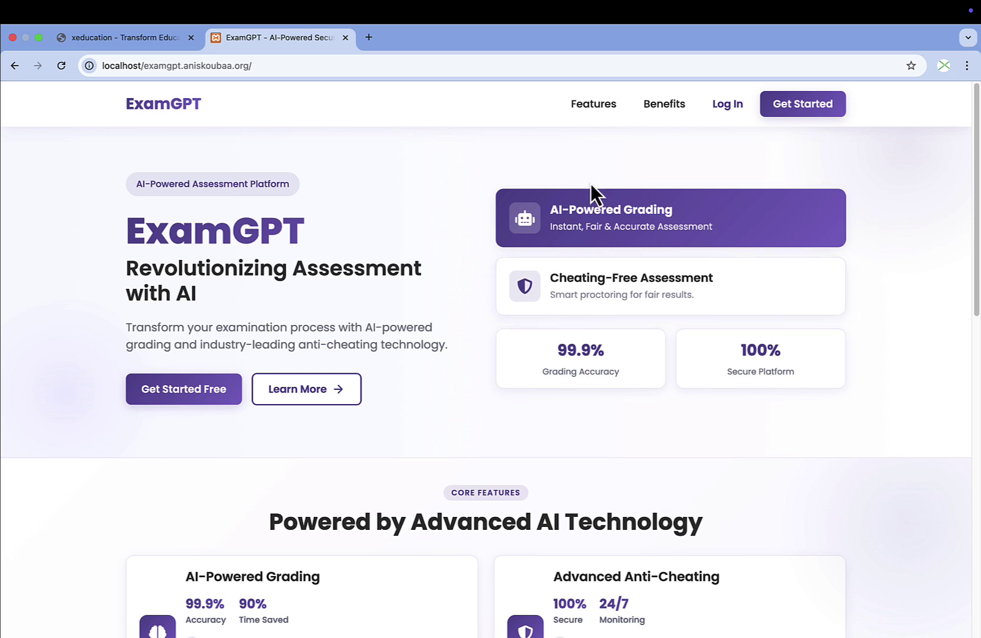
Visit the xeducation site, then return to ExamGPT and go to its login page.
{"action": "left_click", "coordinate": [125, 39]}
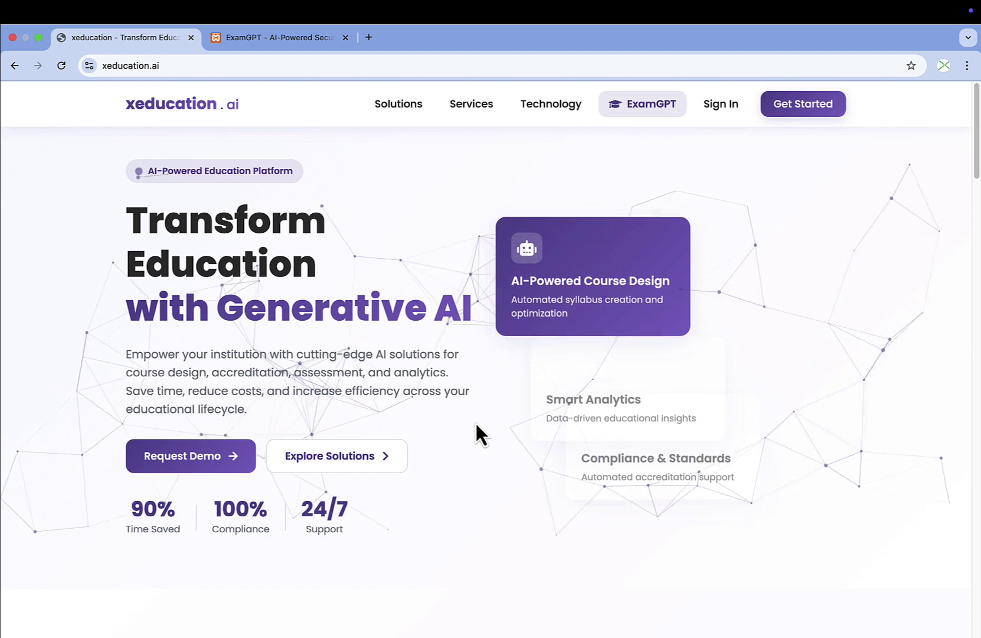
{"action": "left_click", "coordinate": [313, 39]}
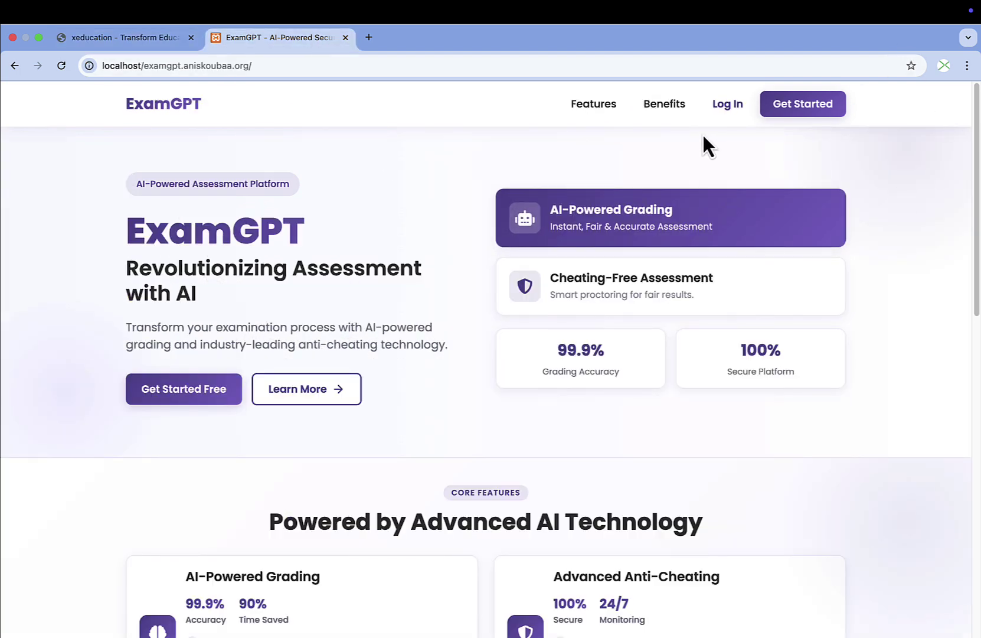
{"action": "left_click", "coordinate": [728, 109]}
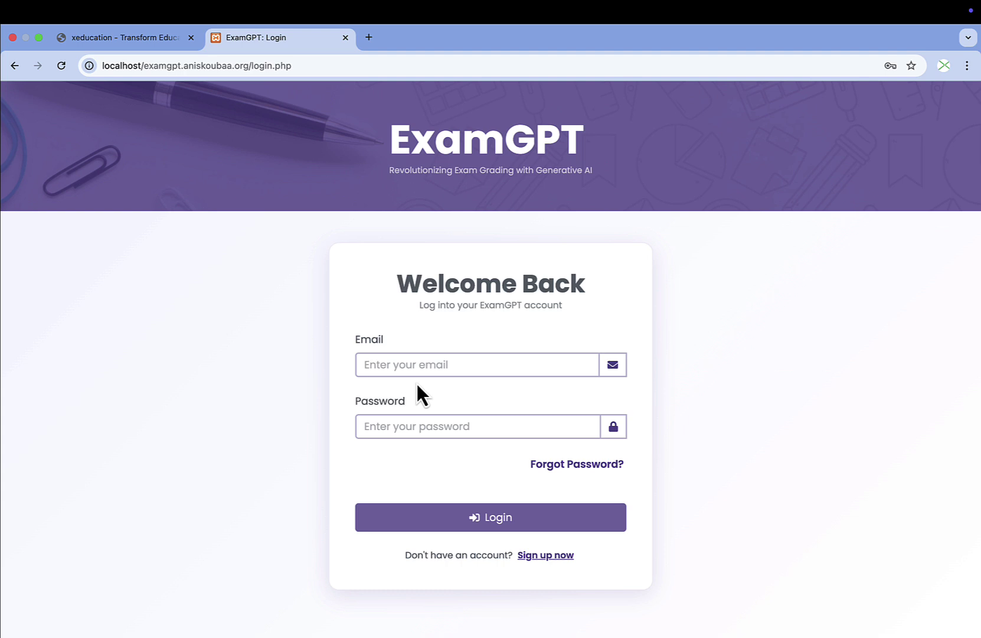
Sign in with the instructor account's e-mail and password.
{"action": "left_click", "coordinate": [428, 364]}
{"action": "left_click", "coordinate": [424, 426]}
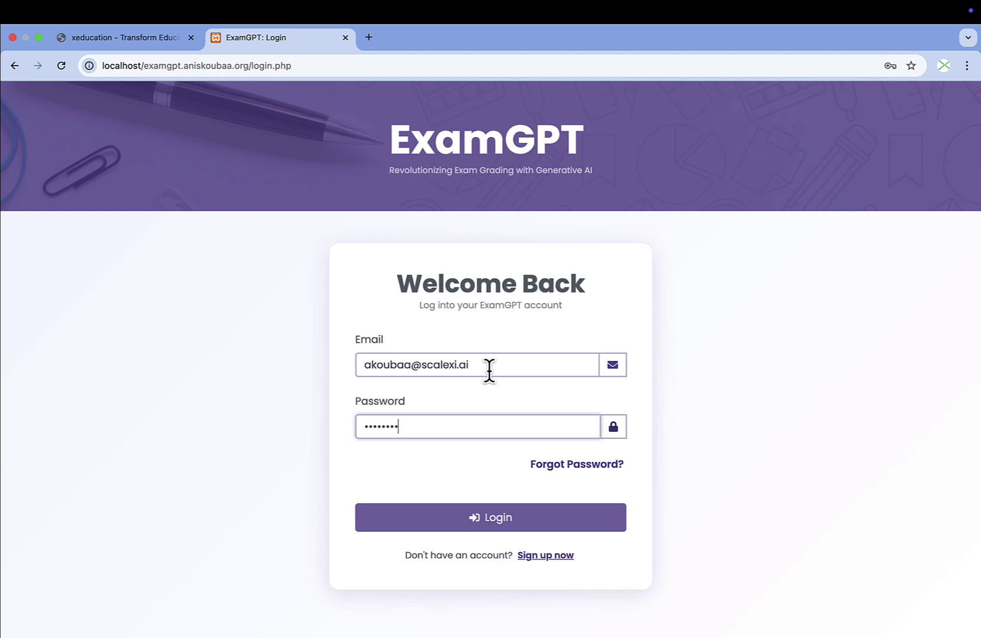
{"action": "left_click", "coordinate": [497, 522]}
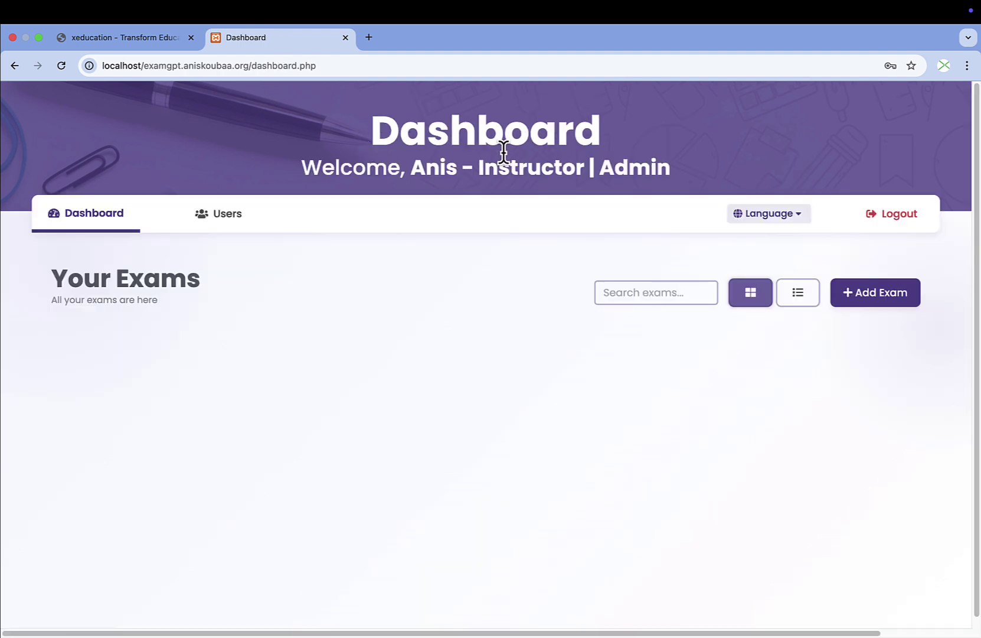
{"action": "left_click_drag", "start_coordinate": [478, 167], "coordinate": [372, 109]}
{"action": "left_click", "coordinate": [595, 168]}
{"action": "left_click_drag", "start_coordinate": [480, 168], "coordinate": [586, 168]}
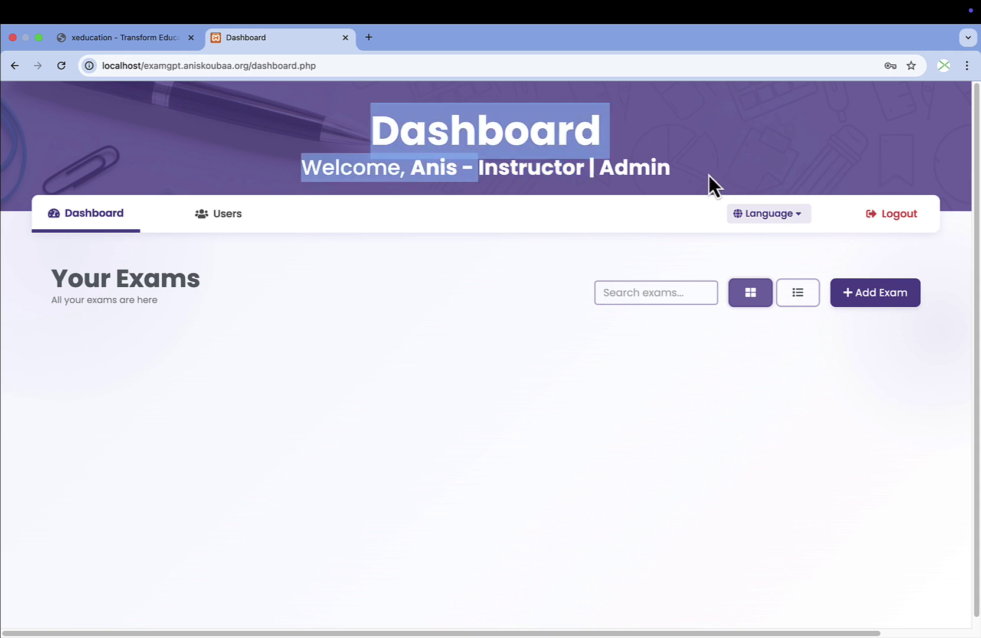
{"action": "left_click", "coordinate": [467, 201]}
{"action": "left_click_drag", "start_coordinate": [479, 168], "coordinate": [587, 168]}
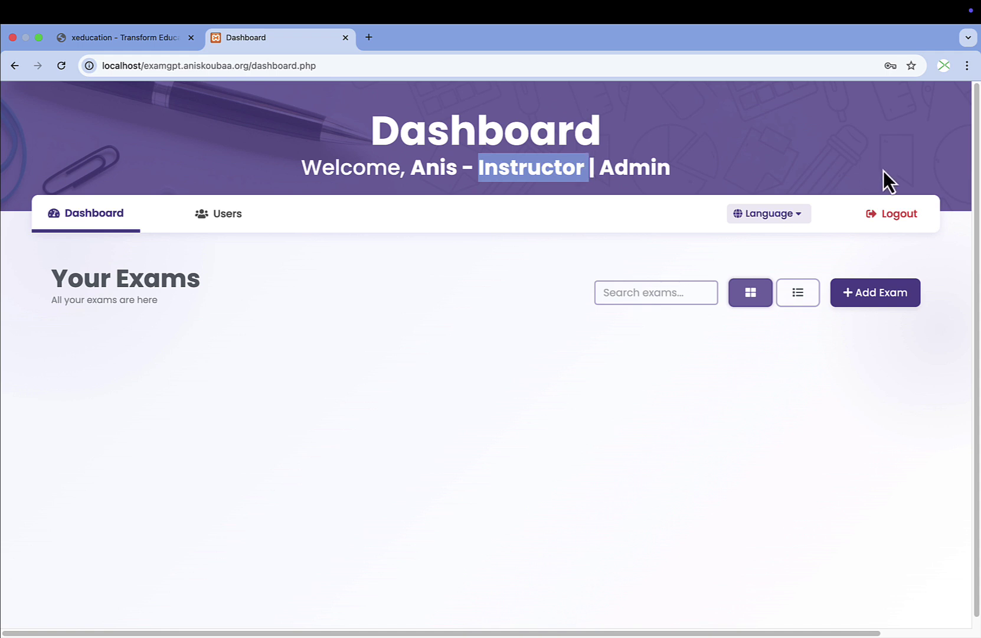
{"action": "left_click", "coordinate": [770, 219]}
{"action": "left_click", "coordinate": [778, 269]}
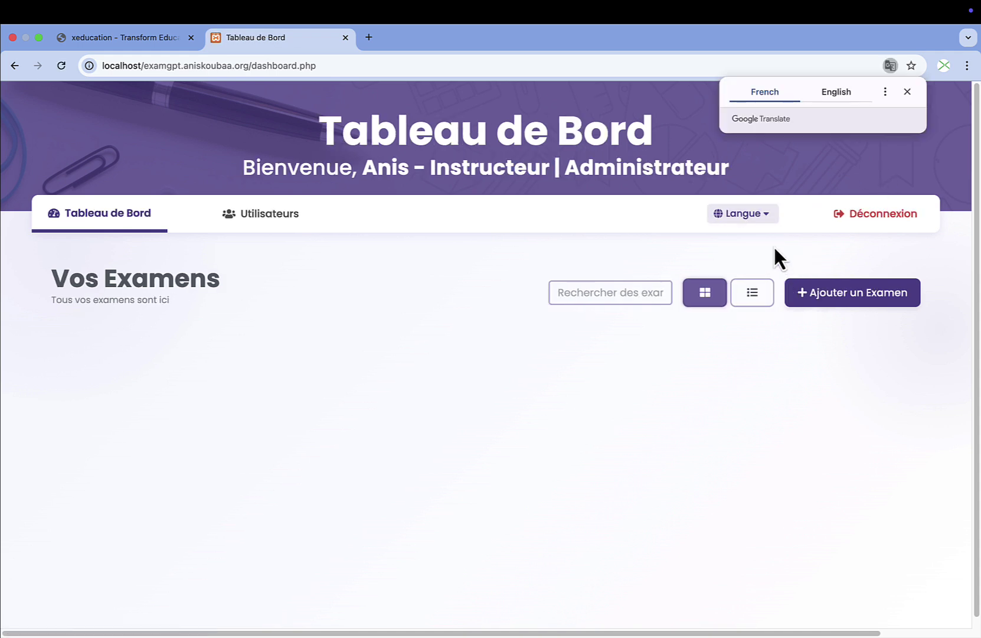
{"action": "left_click", "coordinate": [907, 92]}
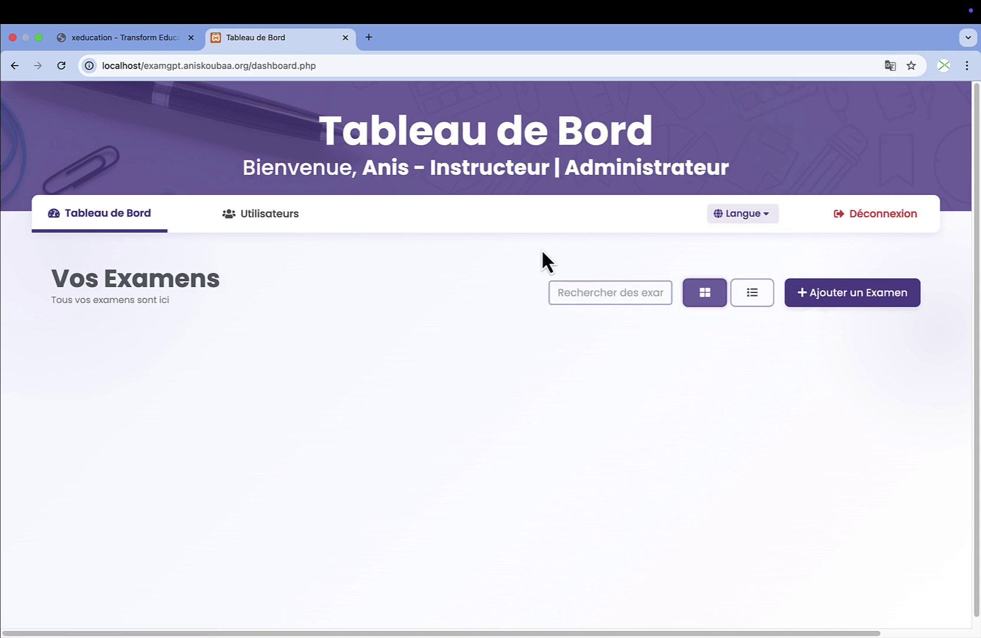
{"action": "left_click", "coordinate": [745, 216]}
{"action": "left_click", "coordinate": [748, 292]}
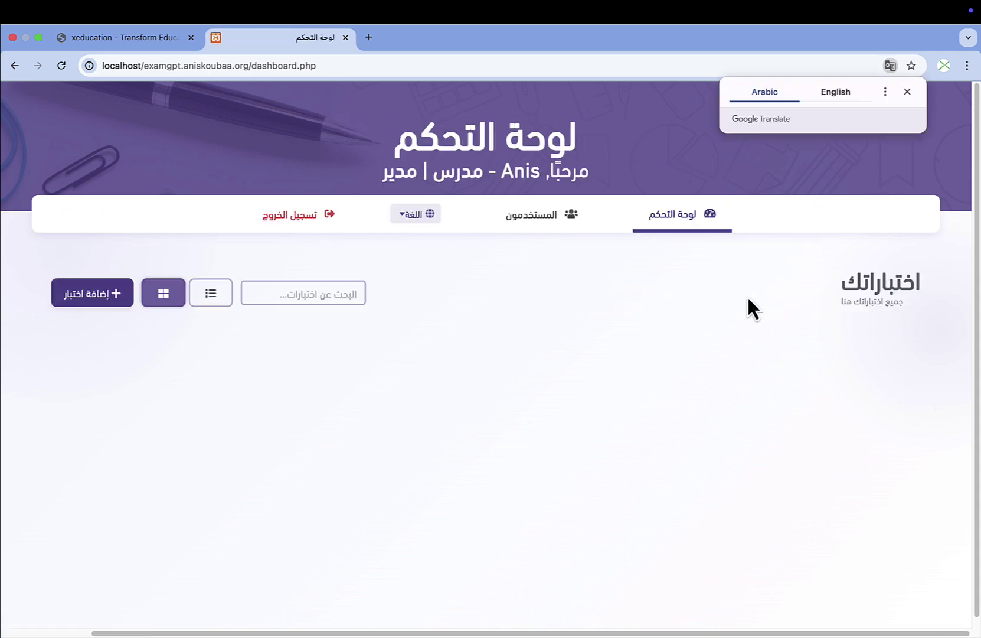
{"action": "left_click", "coordinate": [909, 92]}
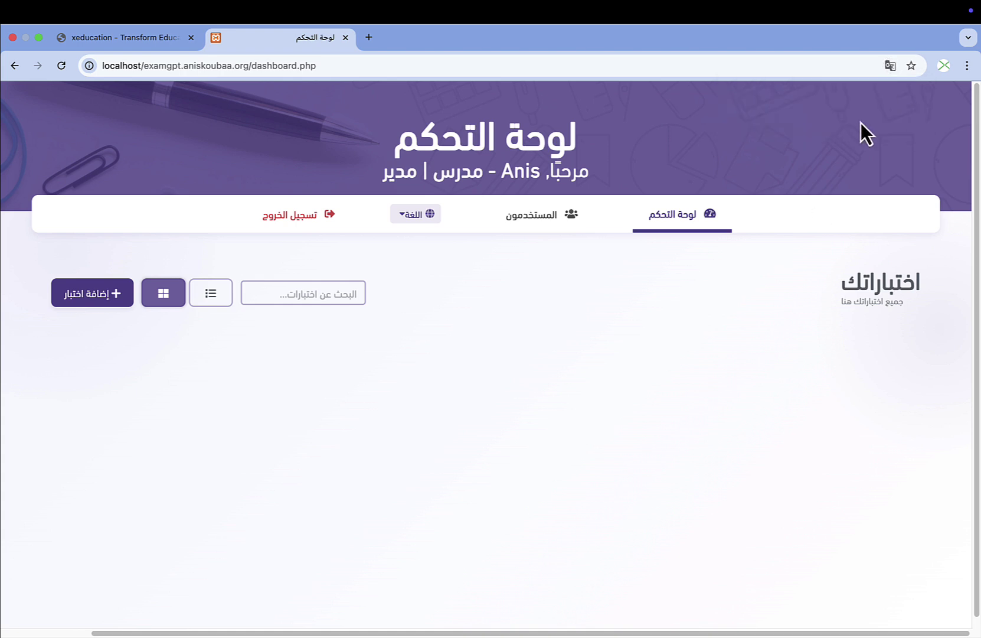
{"action": "left_click", "coordinate": [416, 214]}
{"action": "left_click", "coordinate": [423, 244]}
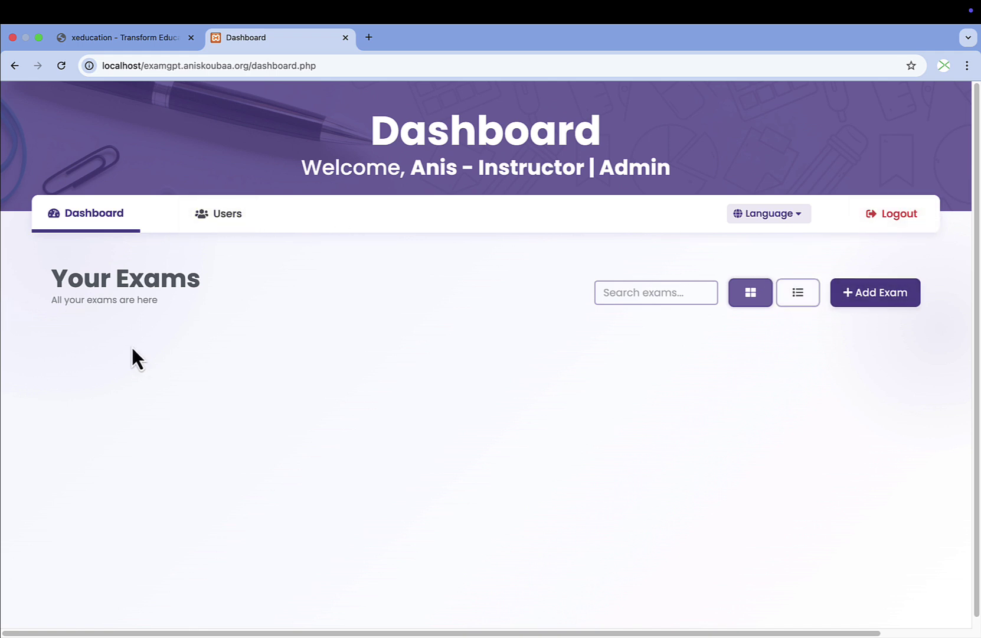
Start a new exam and look over the empty Create an Exam form.
{"action": "left_click", "coordinate": [878, 298]}
{"action": "scroll", "coordinate": [366, 276], "scroll_direction": "down", "scroll_amount": 3}
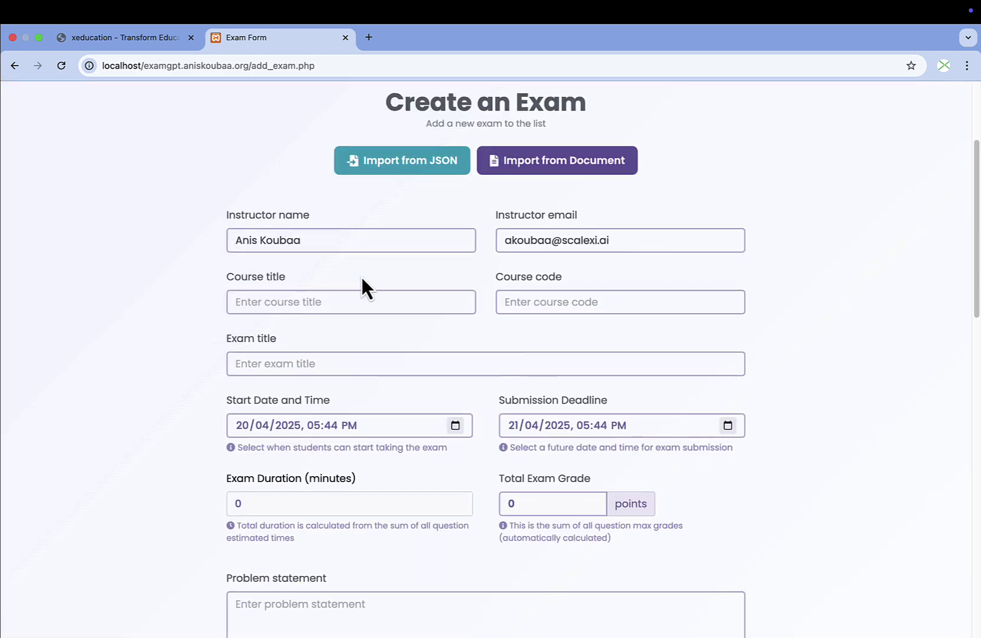
{"action": "scroll", "coordinate": [361, 274], "scroll_direction": "up", "scroll_amount": 4}
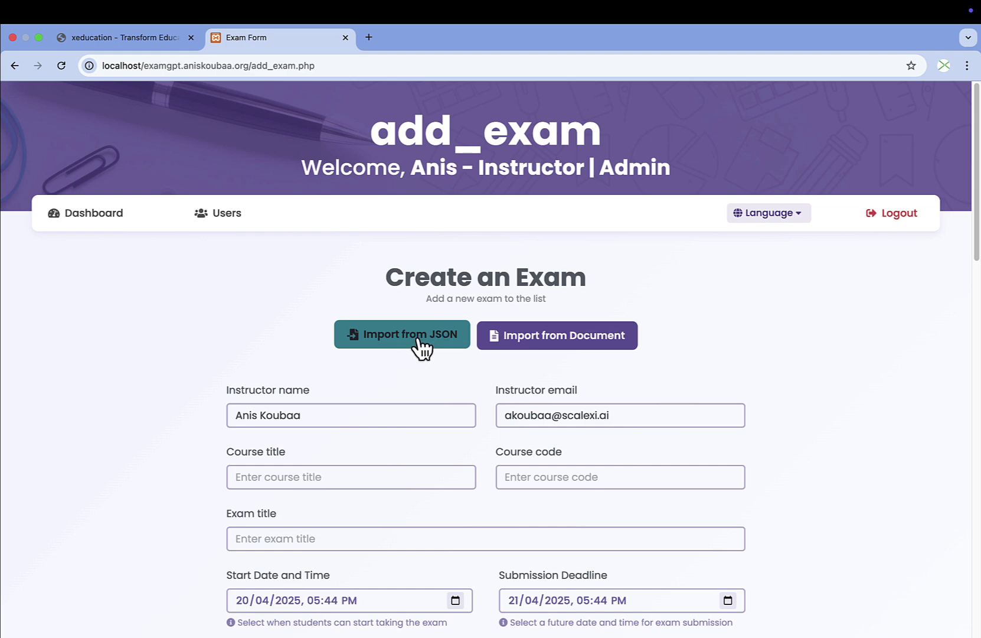
{"action": "scroll", "coordinate": [255, 345], "scroll_direction": "down", "scroll_amount": 5}
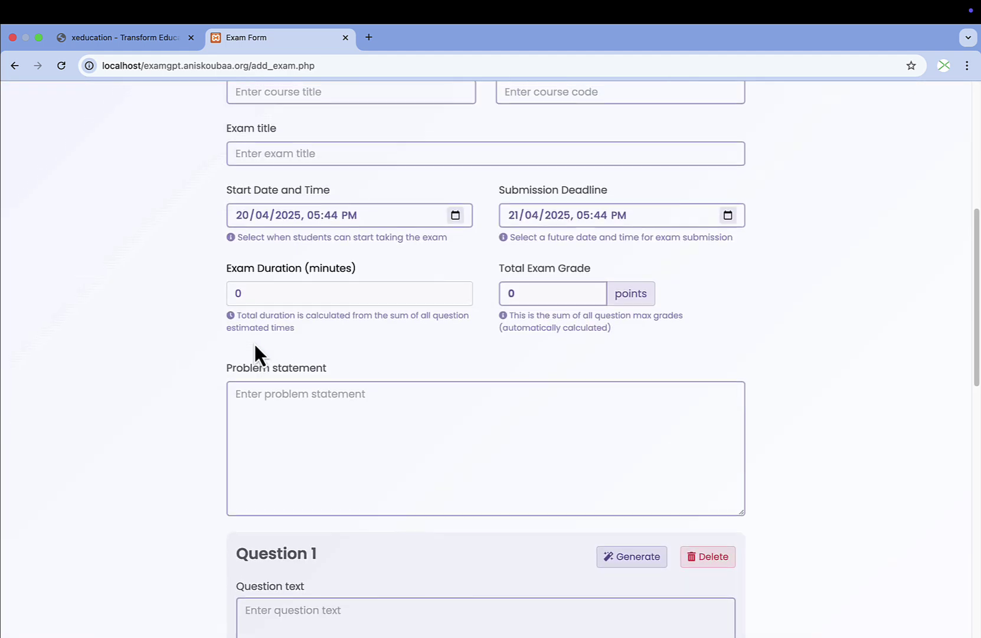
{"action": "scroll", "coordinate": [254, 349], "scroll_direction": "up", "scroll_amount": 4}
{"action": "scroll", "coordinate": [255, 350], "scroll_direction": "down", "scroll_amount": 4}
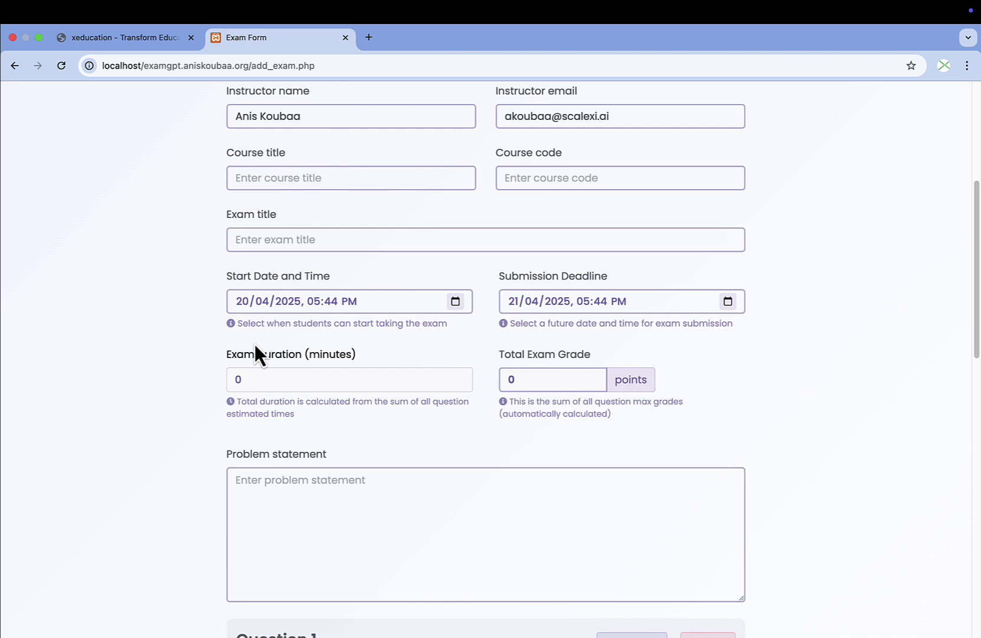
Enter course title 'Introduction to Programming', code CS1010 and exam title 'Python Programming'.
{"action": "left_click", "coordinate": [331, 176]}
{"action": "type", "text": "I"}
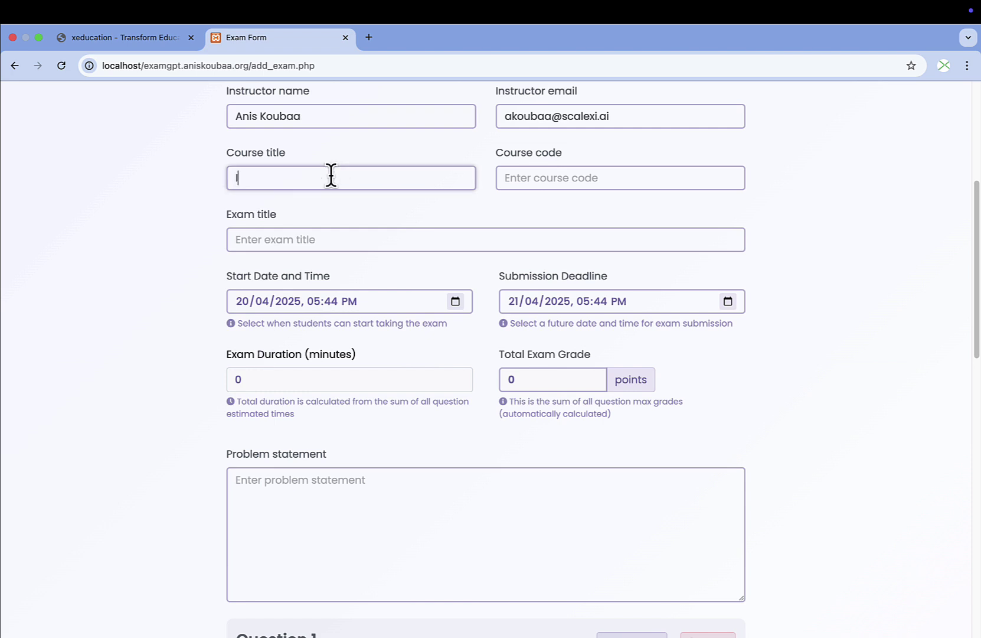
{"action": "type", "text": "ntroduction to Programming"}
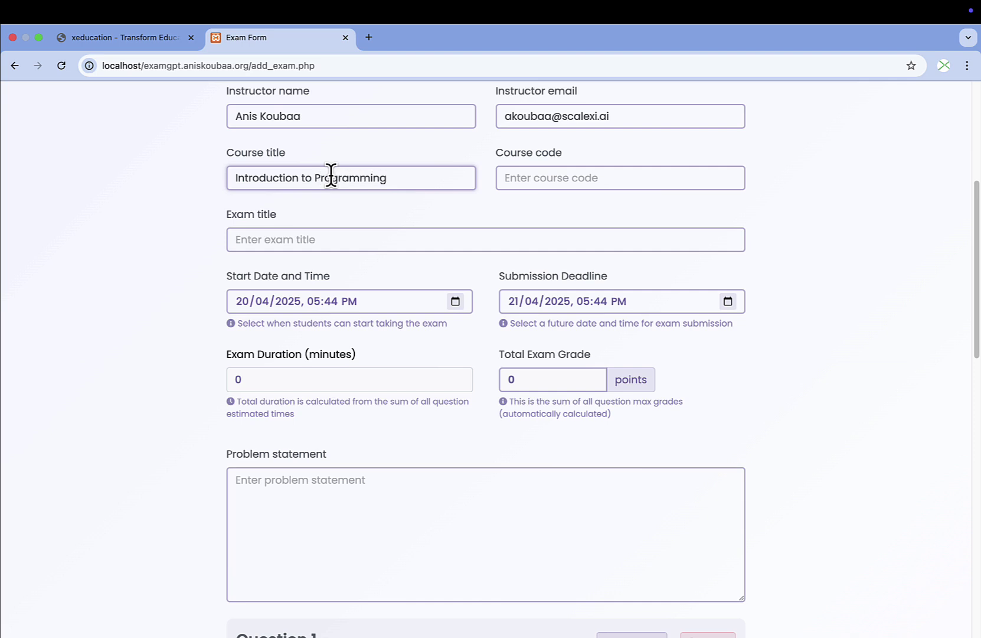
{"action": "left_click", "coordinate": [610, 172]}
{"action": "type", "text": "CS1"}
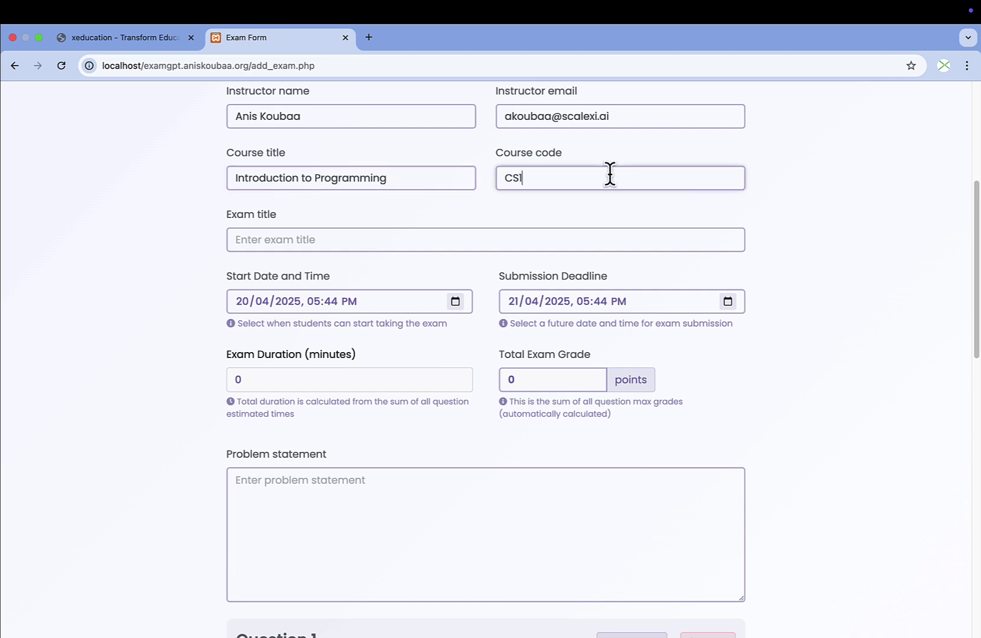
{"action": "type", "text": "010"}
{"action": "left_click", "coordinate": [452, 239]}
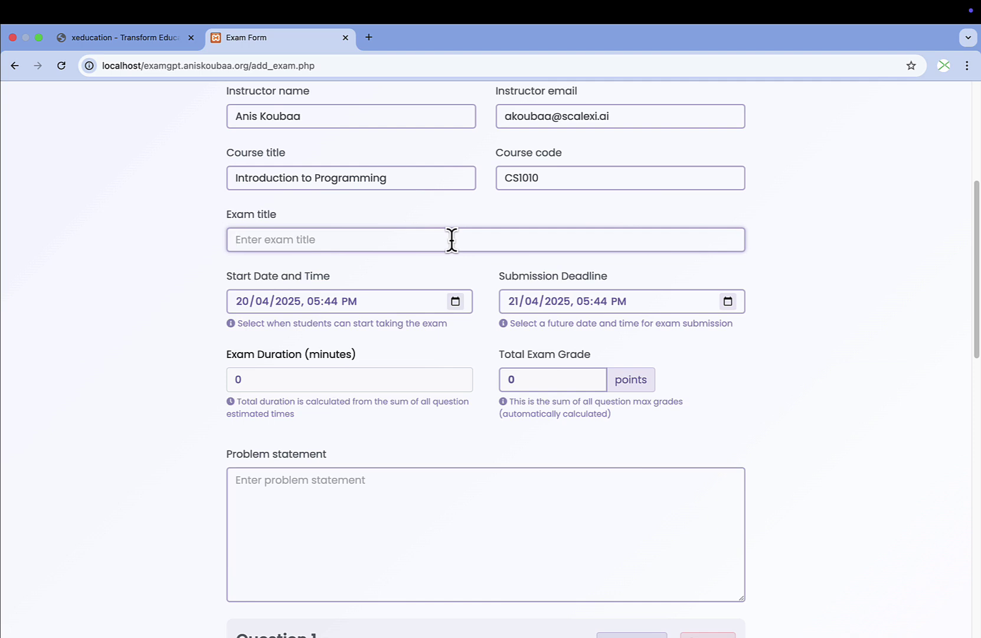
{"action": "type", "text": "Python Programming"}
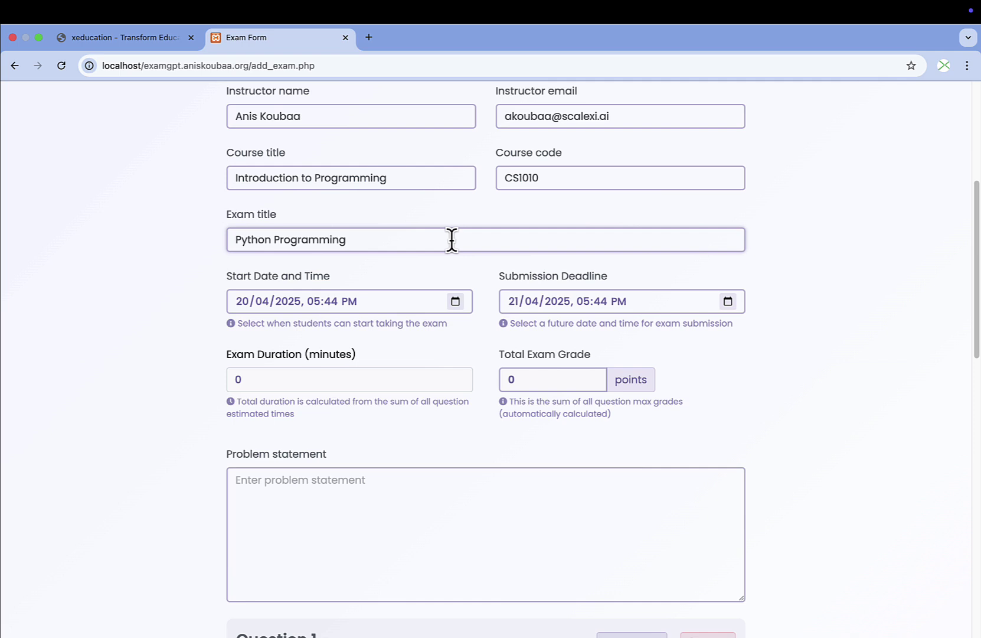
{"action": "scroll", "coordinate": [452, 248], "scroll_direction": "down", "scroll_amount": 3}
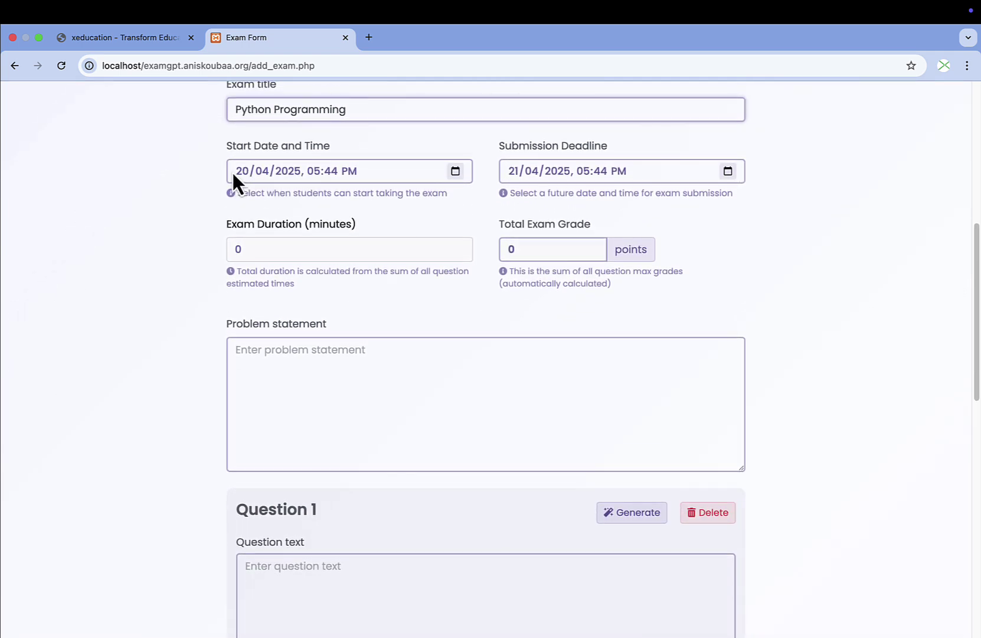
Set the start date to 21/04/2025 and the submission deadline to 23/04/2025.
{"action": "left_click", "coordinate": [455, 171]}
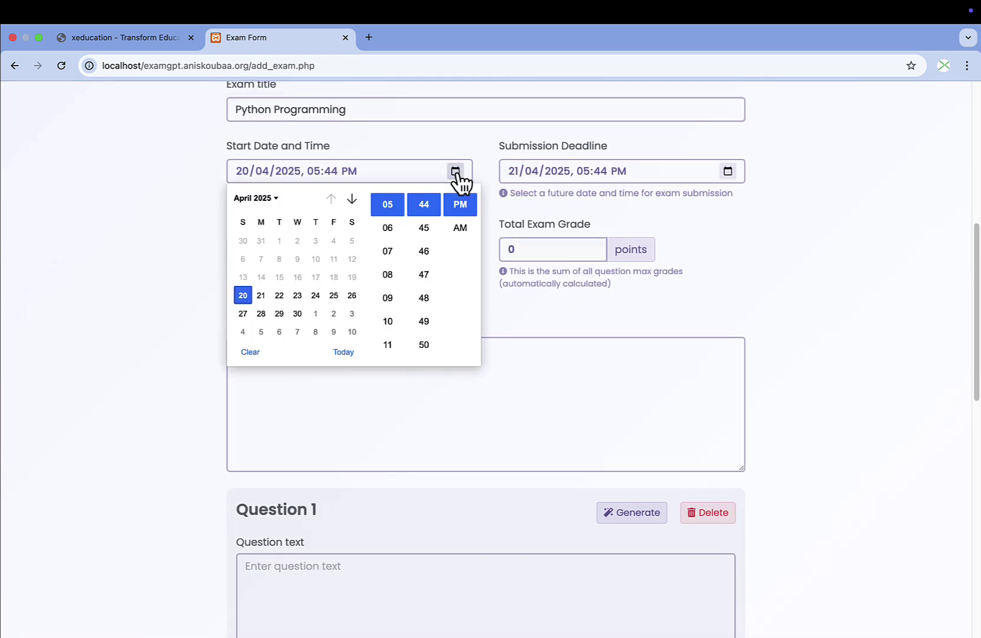
{"action": "left_click", "coordinate": [261, 295]}
{"action": "left_click", "coordinate": [164, 241]}
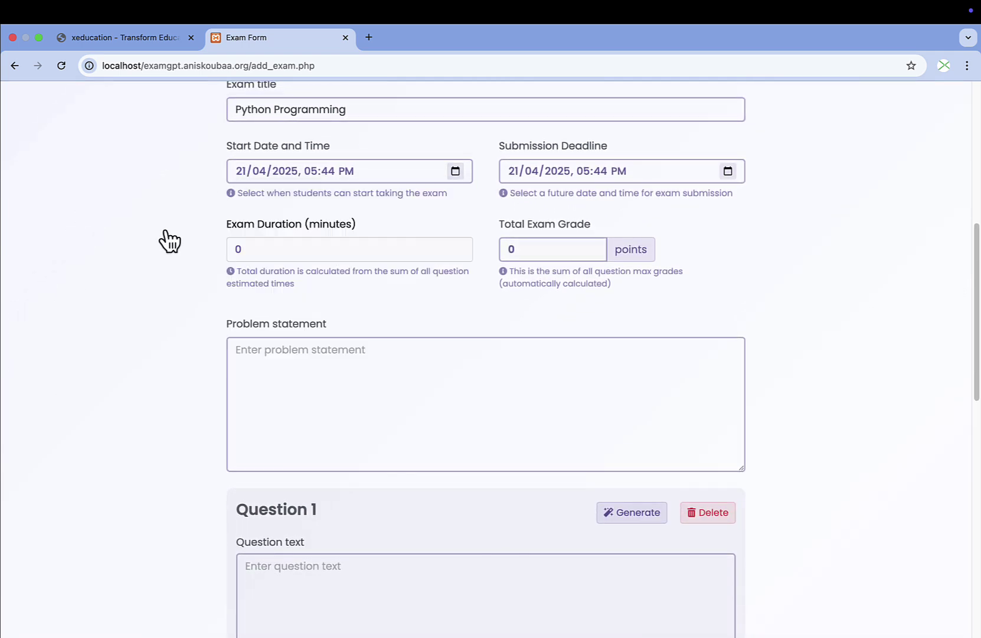
{"action": "left_click", "coordinate": [732, 173]}
{"action": "left_click", "coordinate": [572, 293]}
{"action": "left_click", "coordinate": [422, 311]}
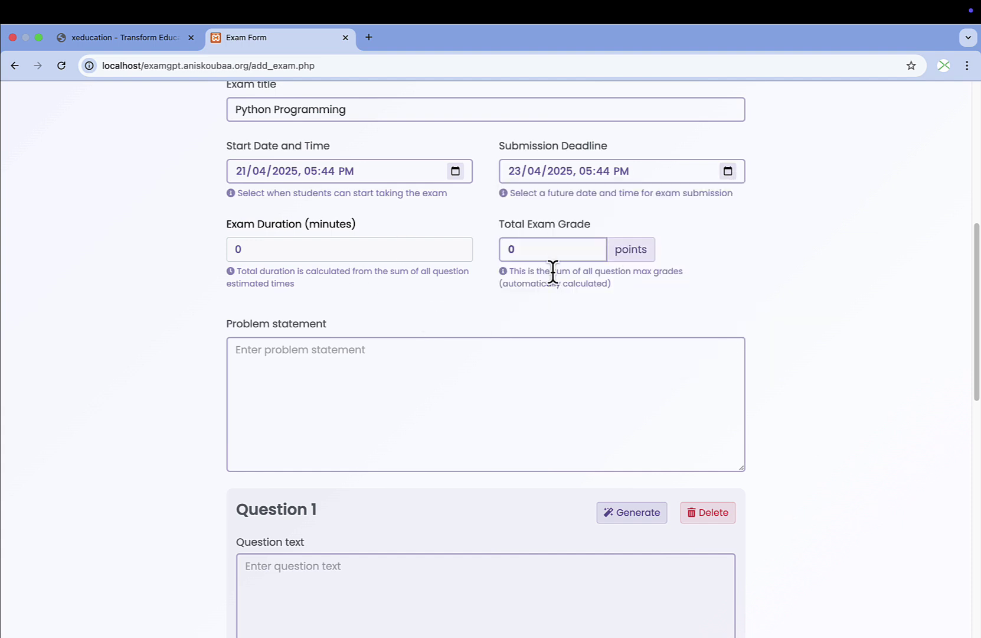
Move past the duration and problem statement fields into Question 1's text box.
{"action": "left_click", "coordinate": [333, 248]}
{"action": "scroll", "coordinate": [296, 284], "scroll_direction": "down", "scroll_amount": 2}
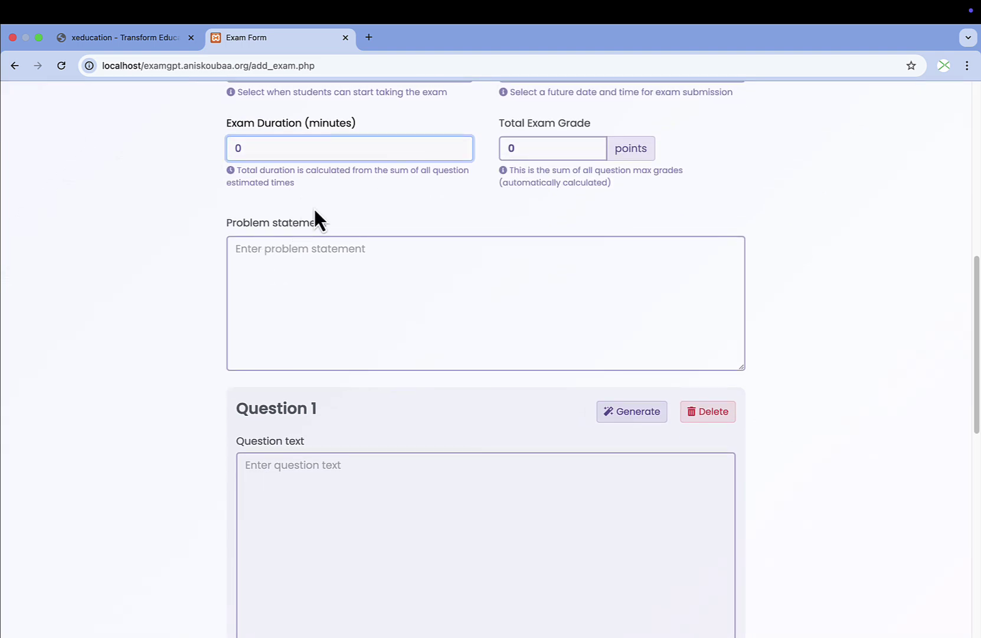
{"action": "scroll", "coordinate": [314, 208], "scroll_direction": "up", "scroll_amount": 1}
{"action": "left_click", "coordinate": [351, 327]}
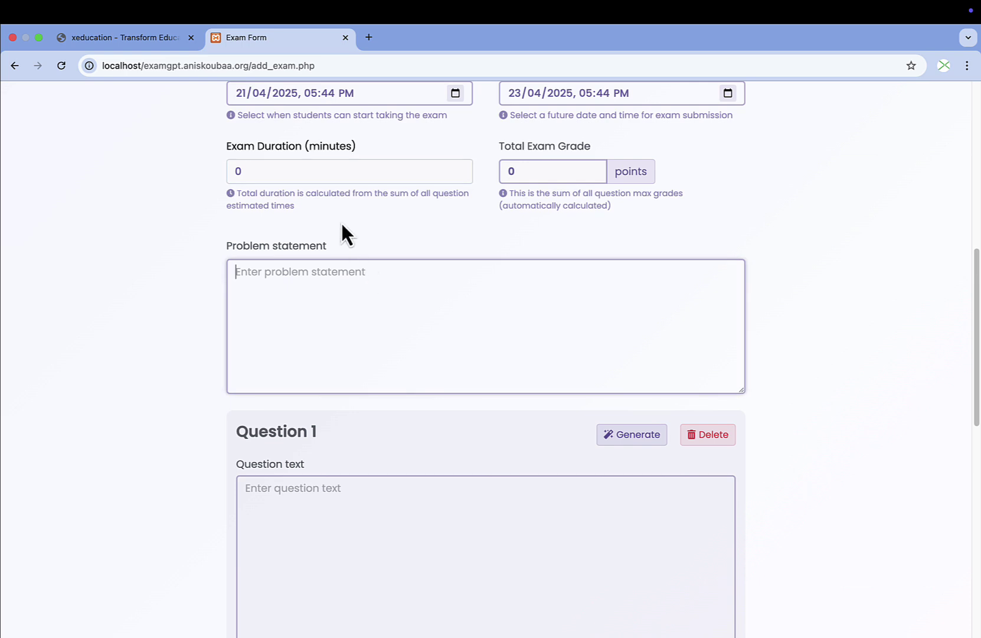
{"action": "left_click", "coordinate": [357, 532]}
{"action": "scroll", "coordinate": [357, 532], "scroll_direction": "down", "scroll_amount": 10}
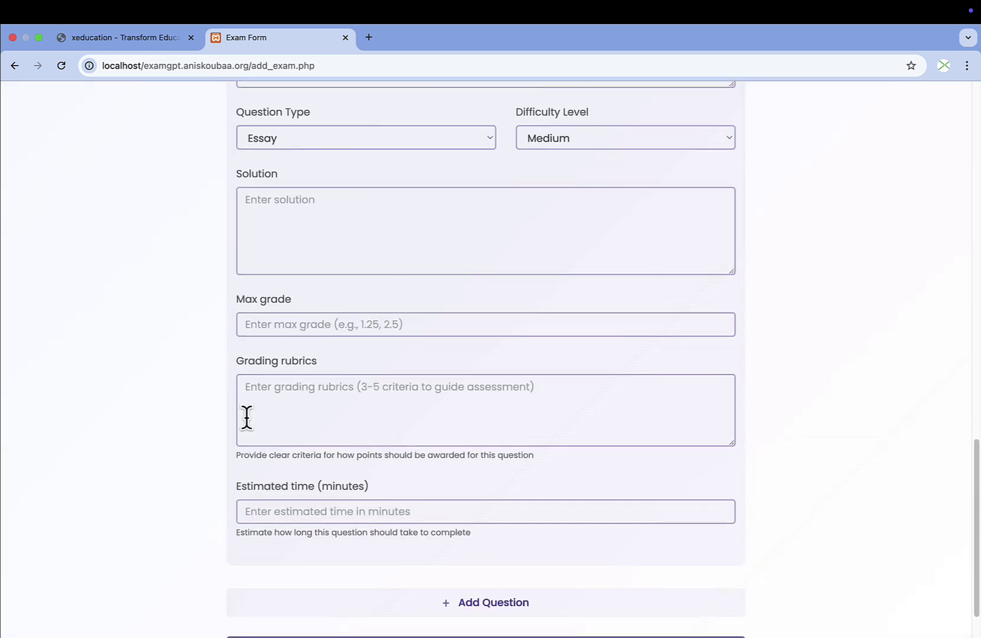
{"action": "scroll", "coordinate": [344, 438], "scroll_direction": "up", "scroll_amount": 10}
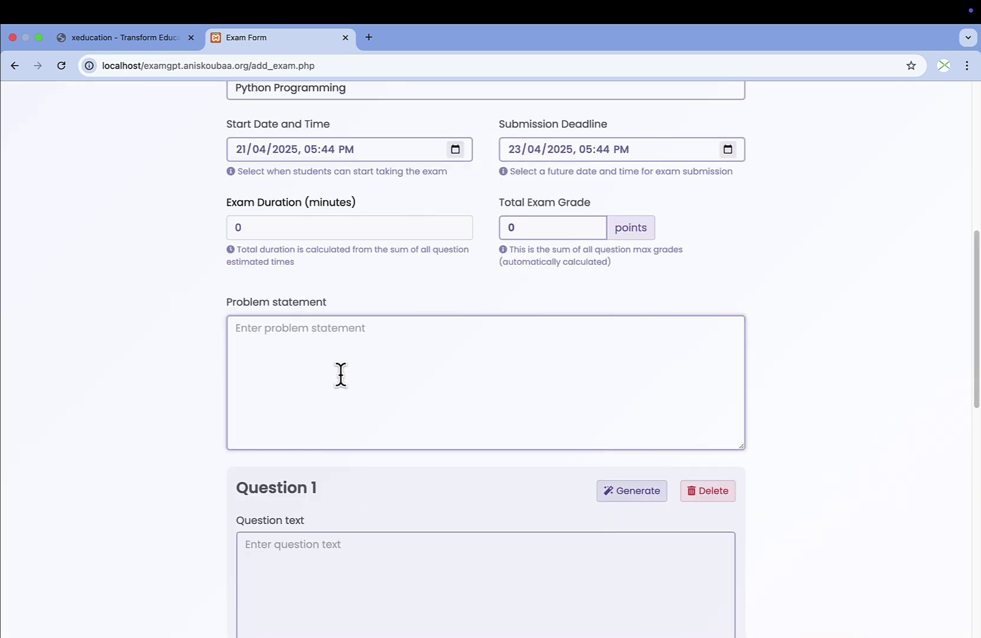
{"action": "scroll", "coordinate": [341, 374], "scroll_direction": "down", "scroll_amount": 1}
{"action": "scroll", "coordinate": [330, 355], "scroll_direction": "down", "scroll_amount": 3}
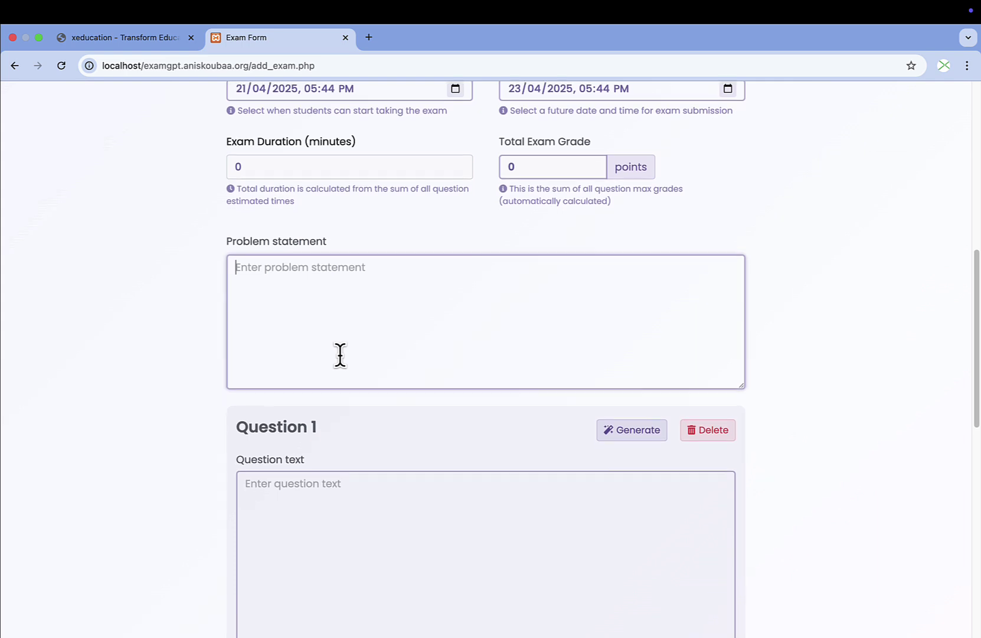
{"action": "left_click", "coordinate": [339, 355]}
{"action": "scroll", "coordinate": [339, 355], "scroll_direction": "down", "scroll_amount": 3}
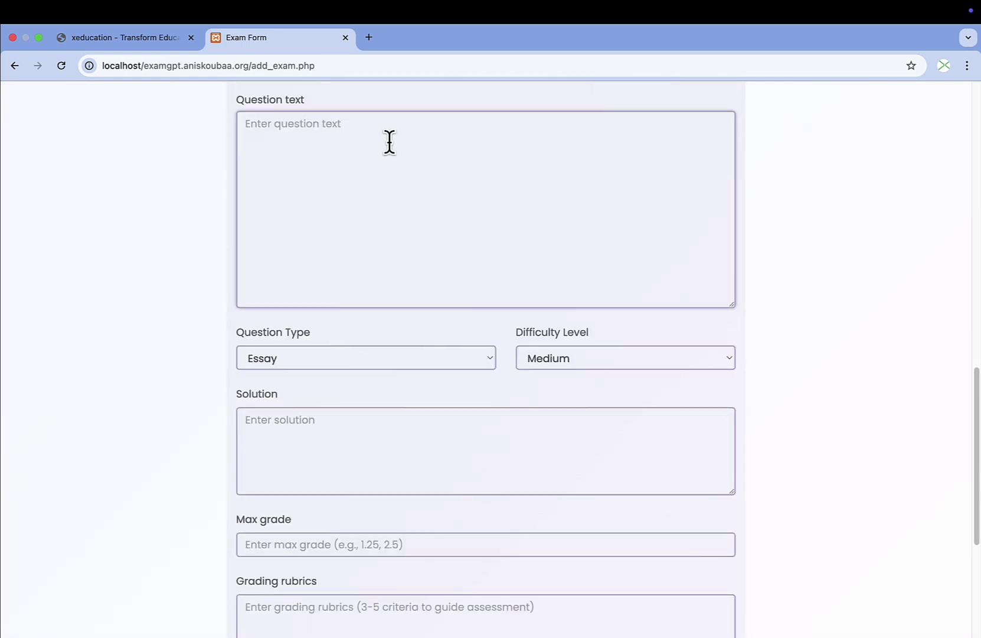
Replace the draft 'This' with a prompt requesting a Python question on numpy arrays and matplotlib.
{"action": "scroll", "coordinate": [389, 142], "scroll_direction": "up", "scroll_amount": 6}
{"action": "scroll", "coordinate": [397, 260], "scroll_direction": "down", "scroll_amount": 1}
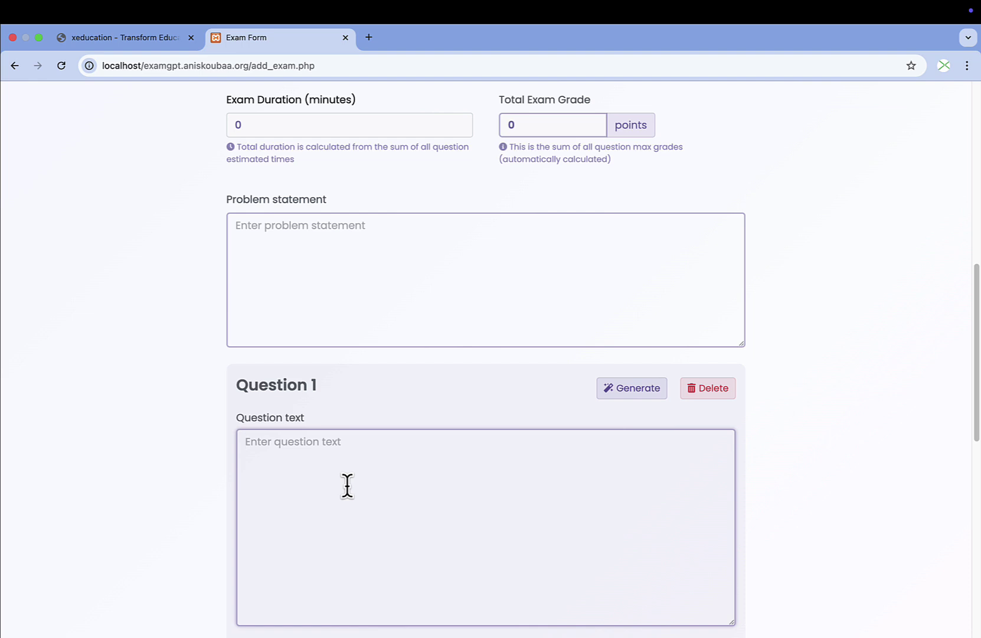
{"action": "type", "text": "This"}
{"action": "scroll", "coordinate": [397, 402], "scroll_direction": "down", "scroll_amount": 5}
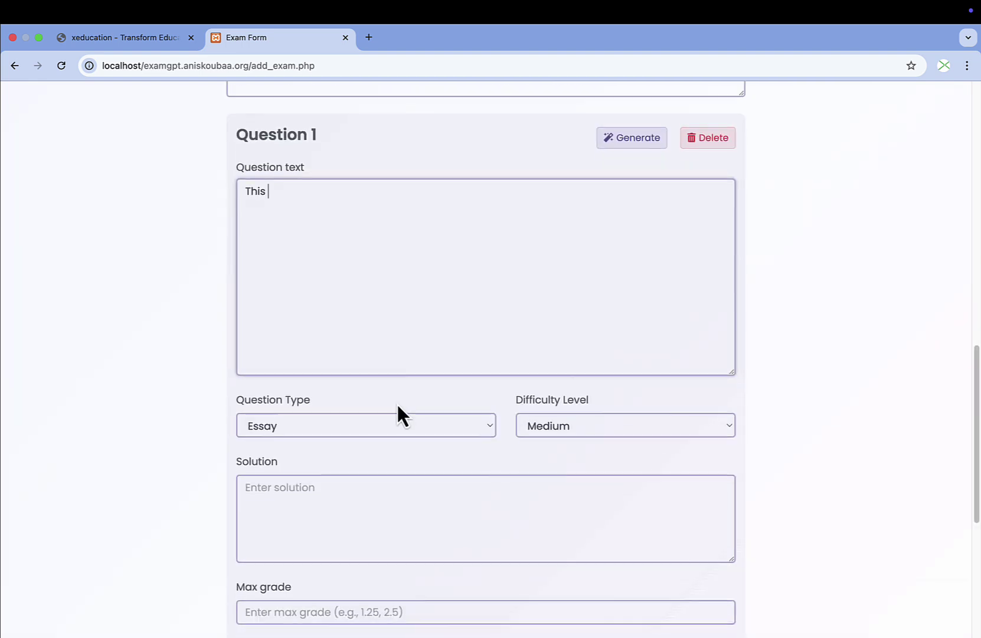
{"action": "scroll", "coordinate": [296, 417], "scroll_direction": "up", "scroll_amount": 2}
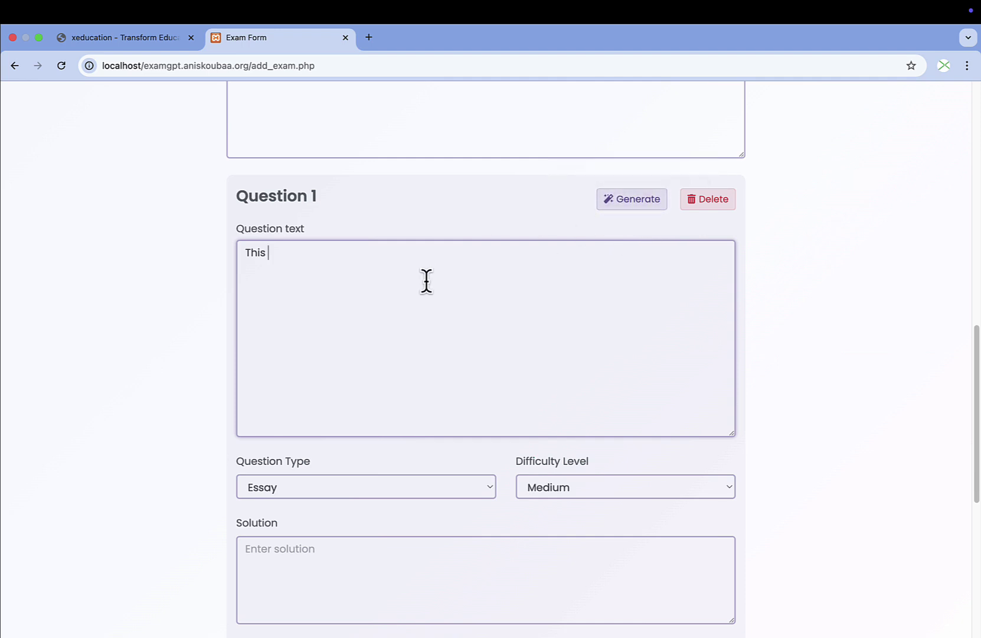
{"action": "key", "text": "super+a"}
{"action": "key", "text": "BackSpace"}
{"action": "type", "text": "I want to make a q"}
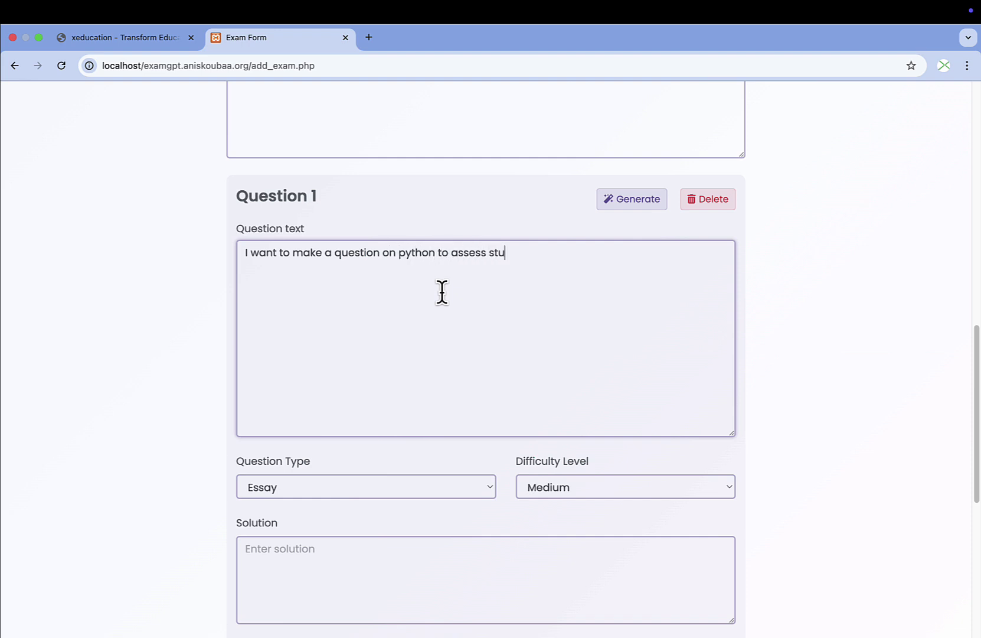
{"action": "type", "text": "dent understand on numpy array with mat"}
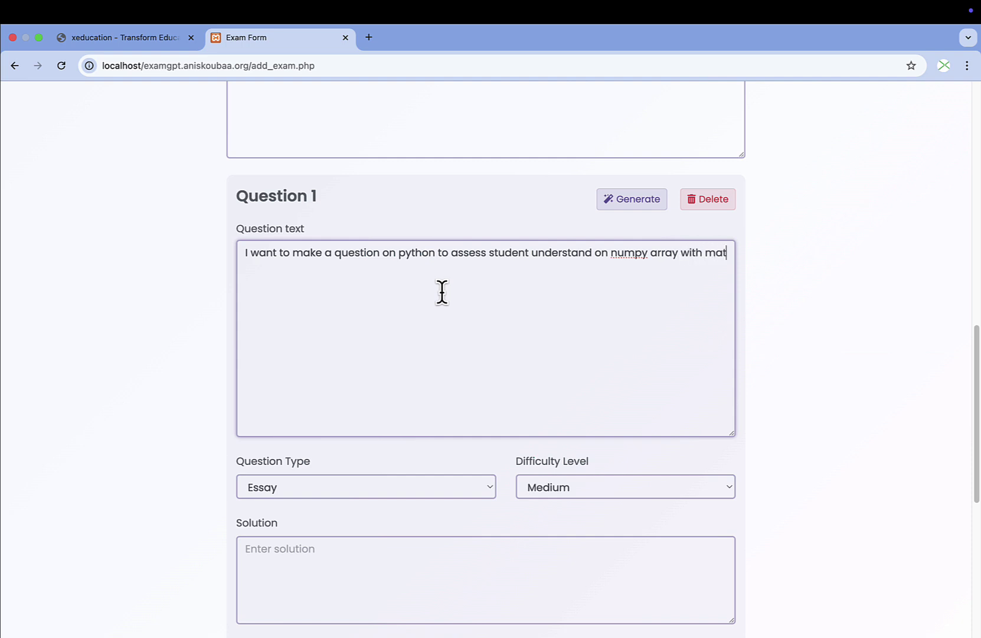
{"action": "type", "text": "plotlib"}
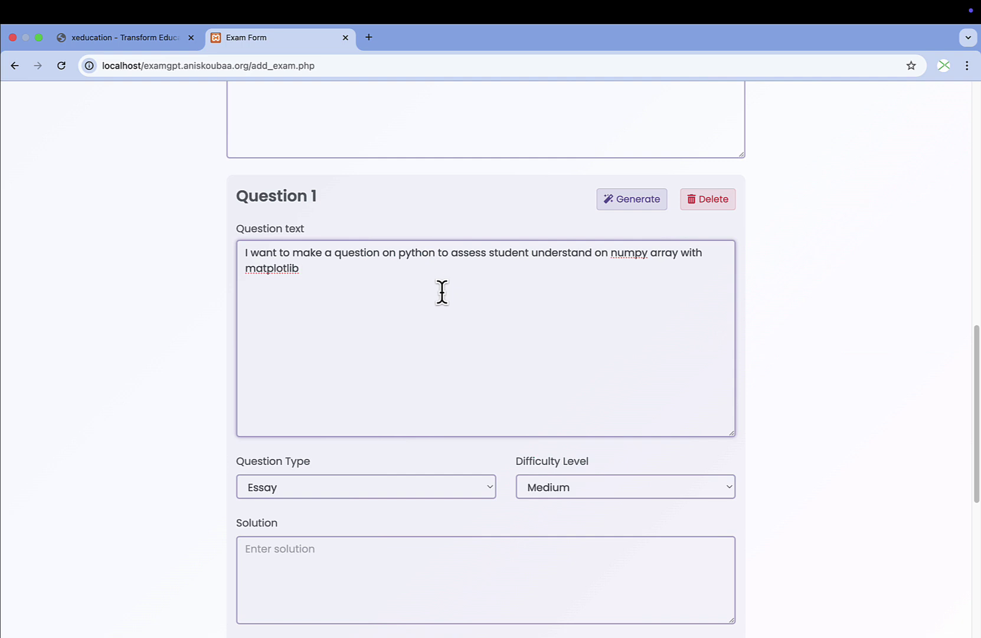
{"action": "scroll", "coordinate": [473, 342], "scroll_direction": "down", "scroll_amount": 3}
{"action": "scroll", "coordinate": [686, 335], "scroll_direction": "up", "scroll_amount": 7}
{"action": "scroll", "coordinate": [498, 408], "scroll_direction": "down", "scroll_amount": 4}
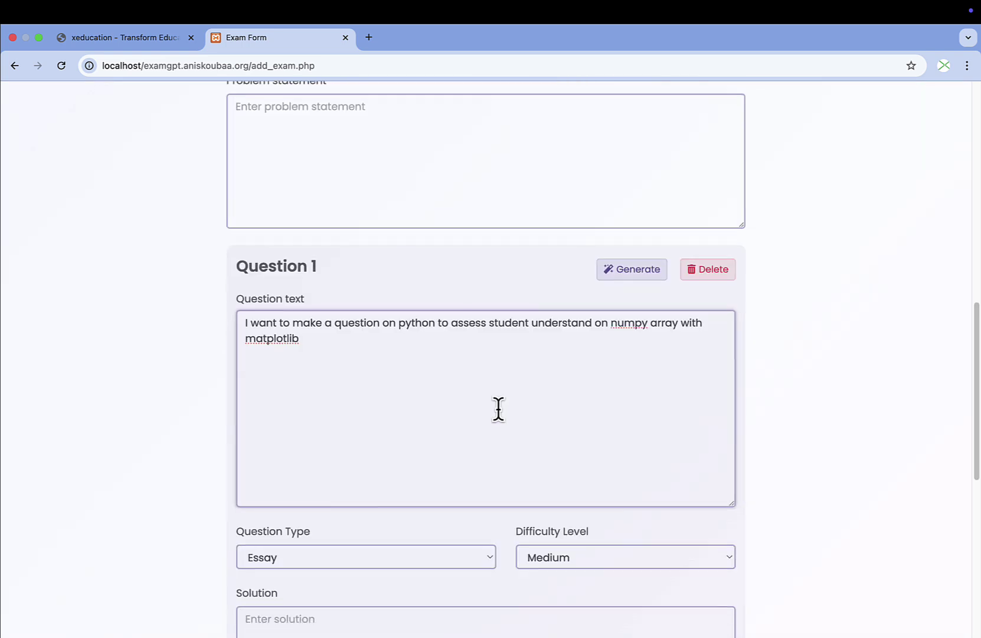
Make Question 1's enhancement type Critical Thinking at Medium difficulty.
{"action": "left_click", "coordinate": [638, 273]}
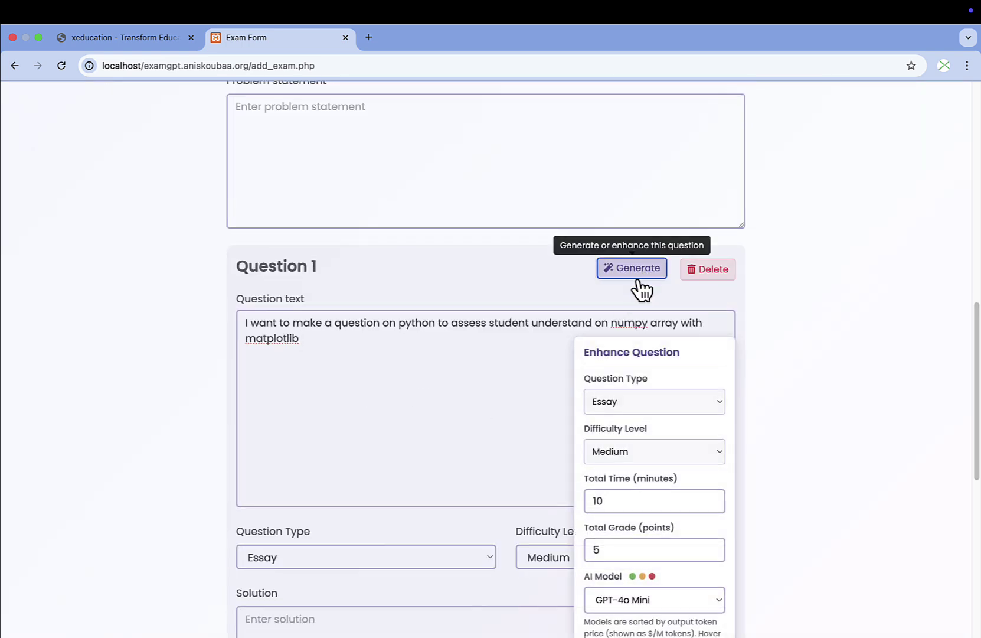
{"action": "scroll", "coordinate": [521, 351], "scroll_direction": "down", "scroll_amount": 4}
{"action": "scroll", "coordinate": [440, 269], "scroll_direction": "up", "scroll_amount": 1}
{"action": "left_click", "coordinate": [650, 237]}
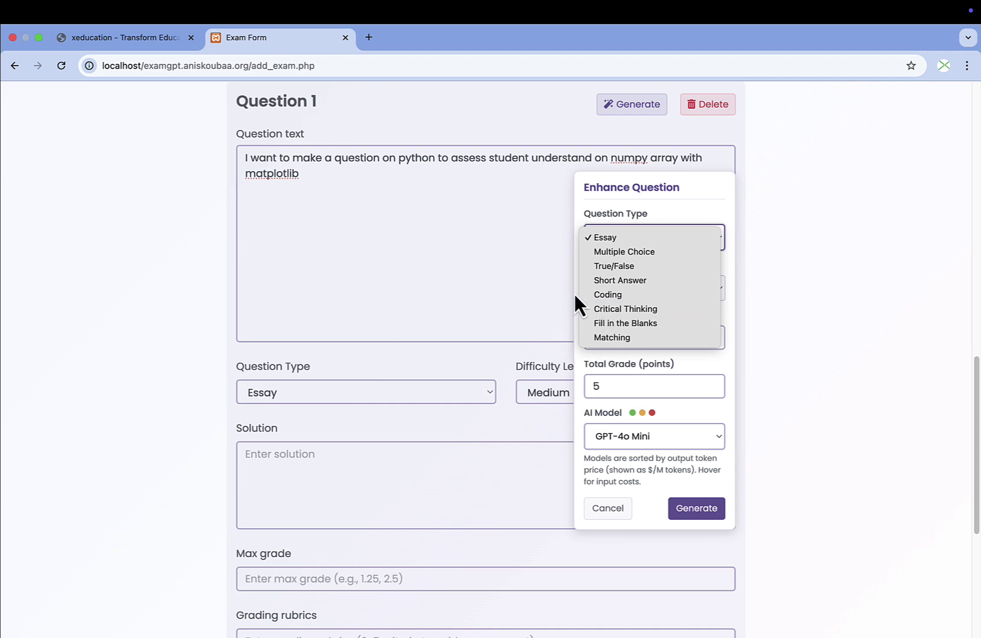
{"action": "left_click", "coordinate": [655, 308]}
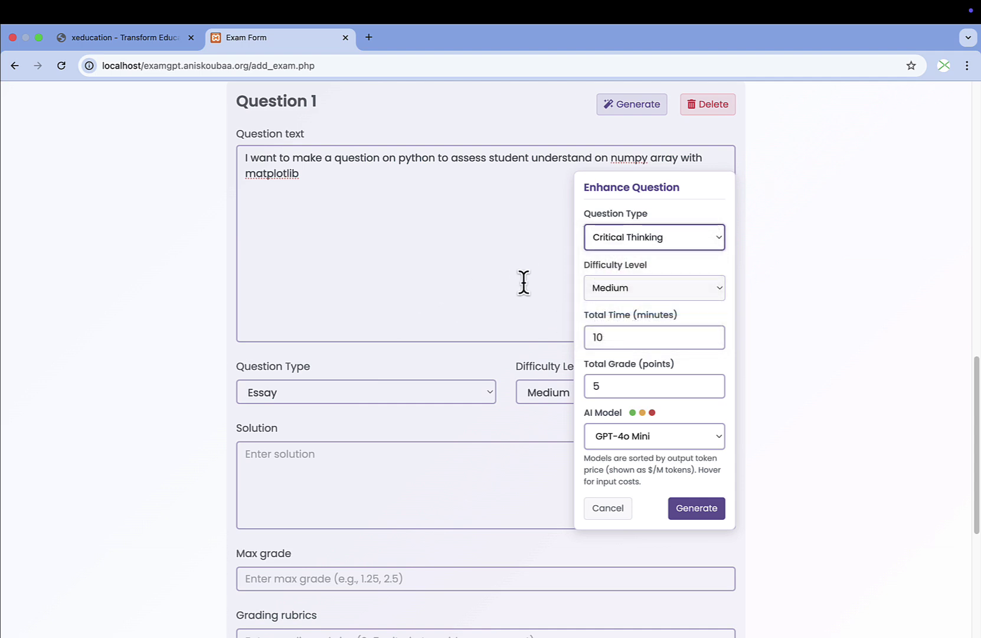
{"action": "left_click", "coordinate": [681, 288]}
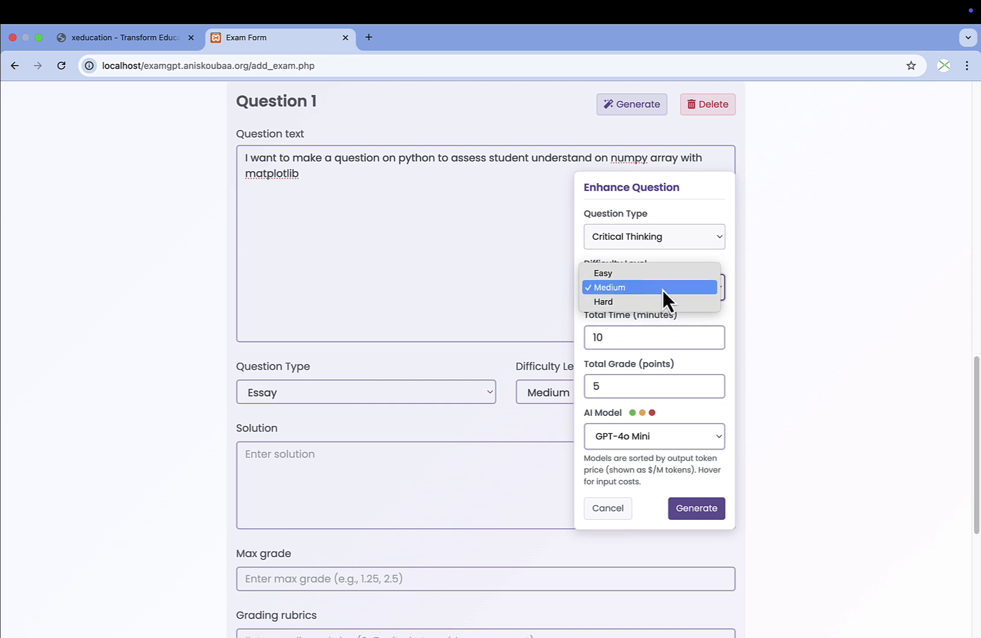
{"action": "left_click", "coordinate": [663, 288]}
Change total time from 10 to 3 minutes and total grade from 5 to 1 point.
{"action": "left_click", "coordinate": [655, 335]}
{"action": "left_click_drag", "start_coordinate": [619, 336], "coordinate": [577, 343]}
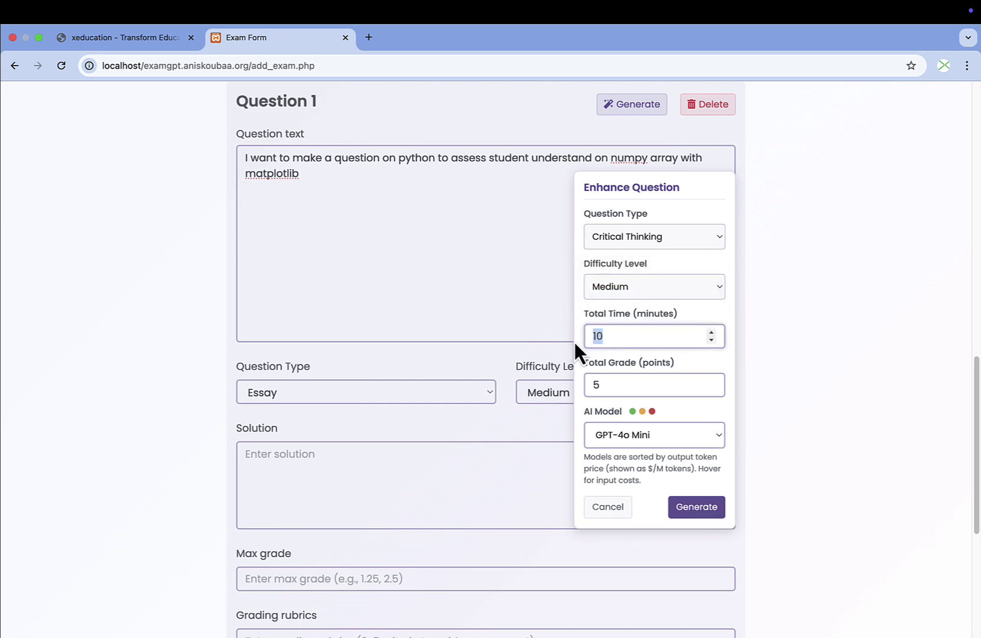
{"action": "type", "text": "3"}
{"action": "left_click_drag", "start_coordinate": [622, 385], "coordinate": [583, 386]}
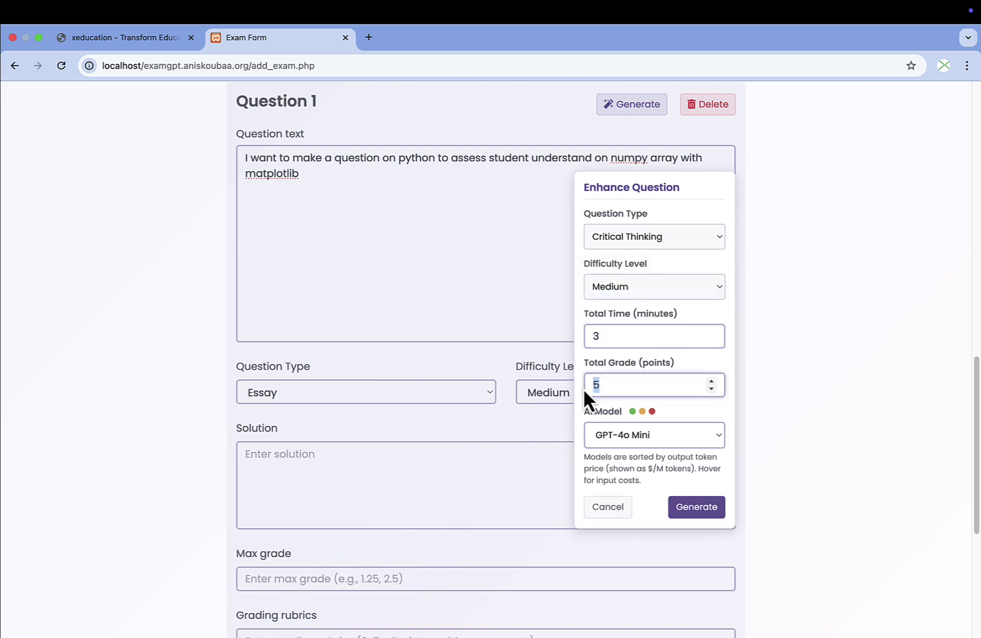
{"action": "type", "text": "1"}
{"action": "scroll", "coordinate": [655, 307], "scroll_direction": "down", "scroll_amount": 5}
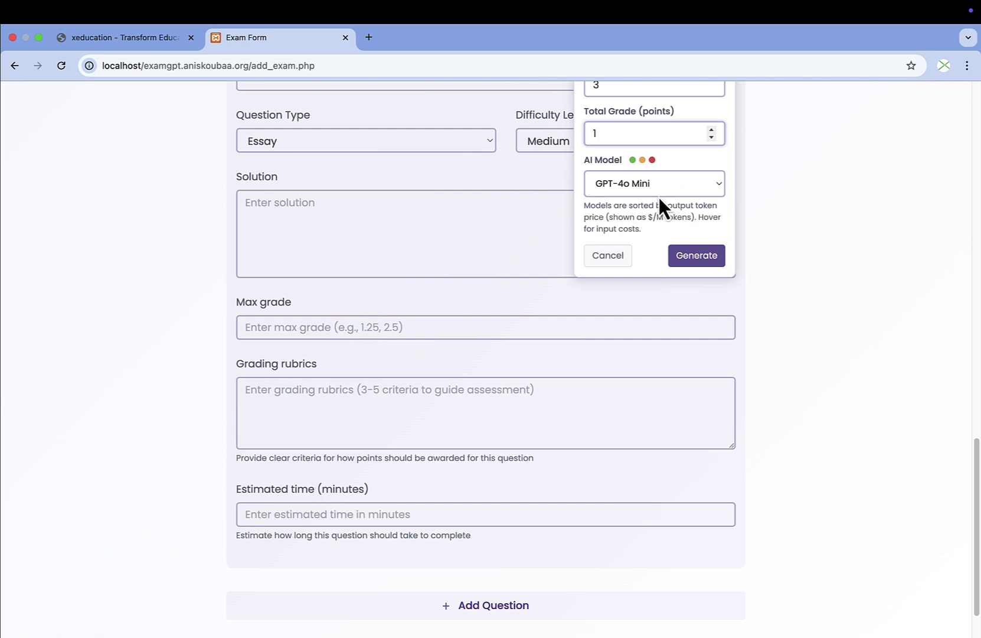
{"action": "scroll", "coordinate": [616, 206], "scroll_direction": "up", "scroll_amount": 5}
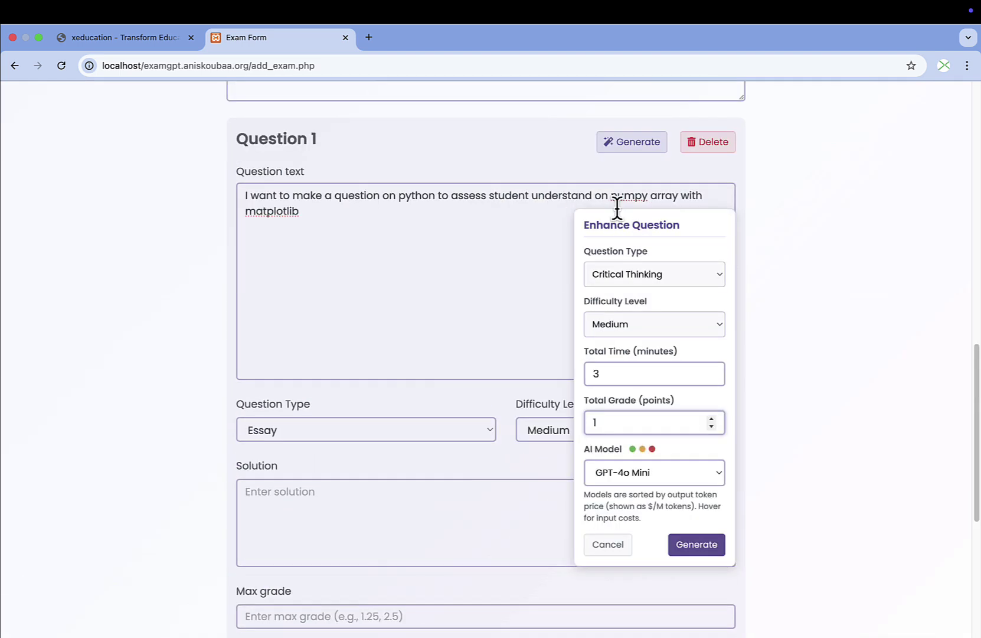
{"action": "scroll", "coordinate": [651, 471], "scroll_direction": "down", "scroll_amount": 2}
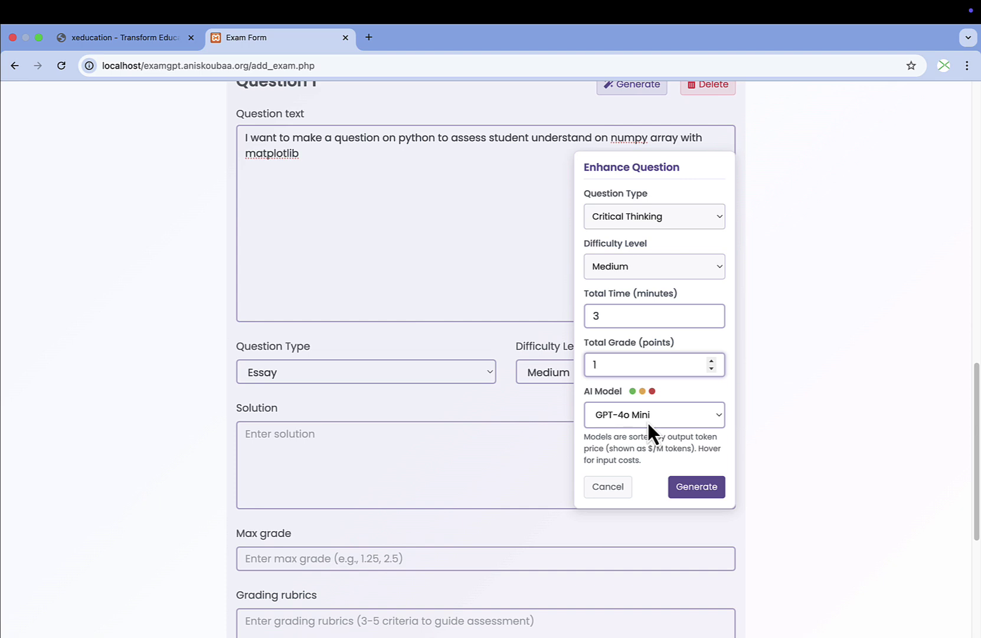
{"action": "scroll", "coordinate": [675, 419], "scroll_direction": "down", "scroll_amount": 4}
{"action": "scroll", "coordinate": [676, 414], "scroll_direction": "up", "scroll_amount": 3}
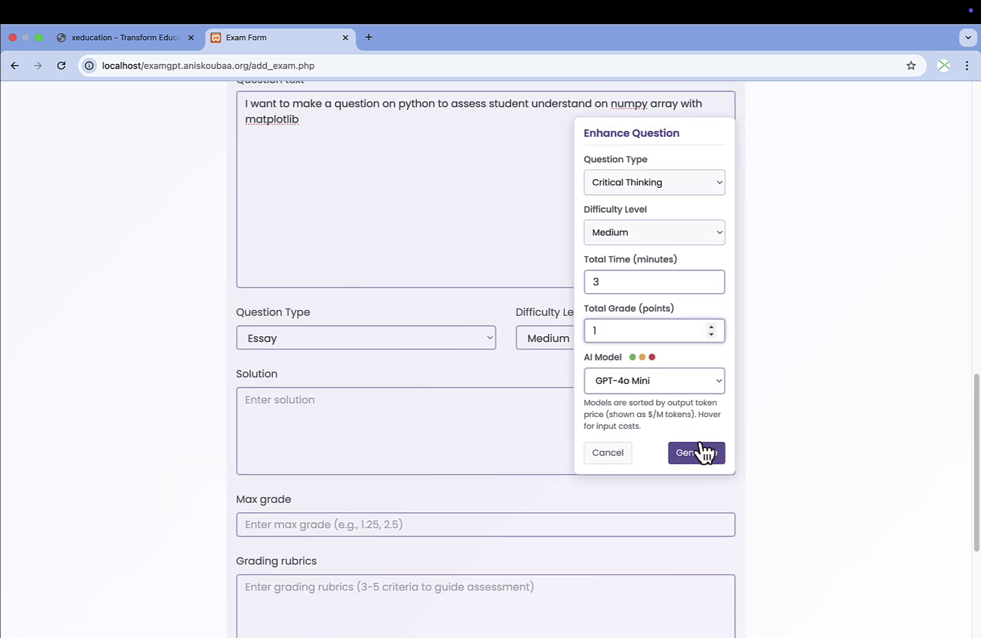
Generate the enhanced Question 1 and scroll through the result.
{"action": "left_click", "coordinate": [699, 454]}
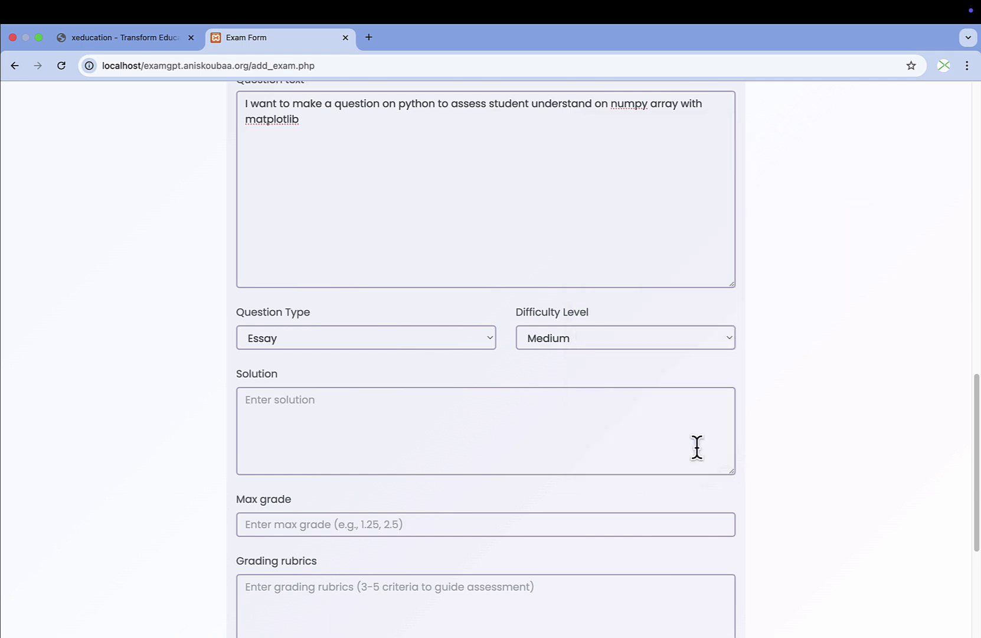
{"action": "scroll", "coordinate": [672, 394], "scroll_direction": "up", "scroll_amount": 3}
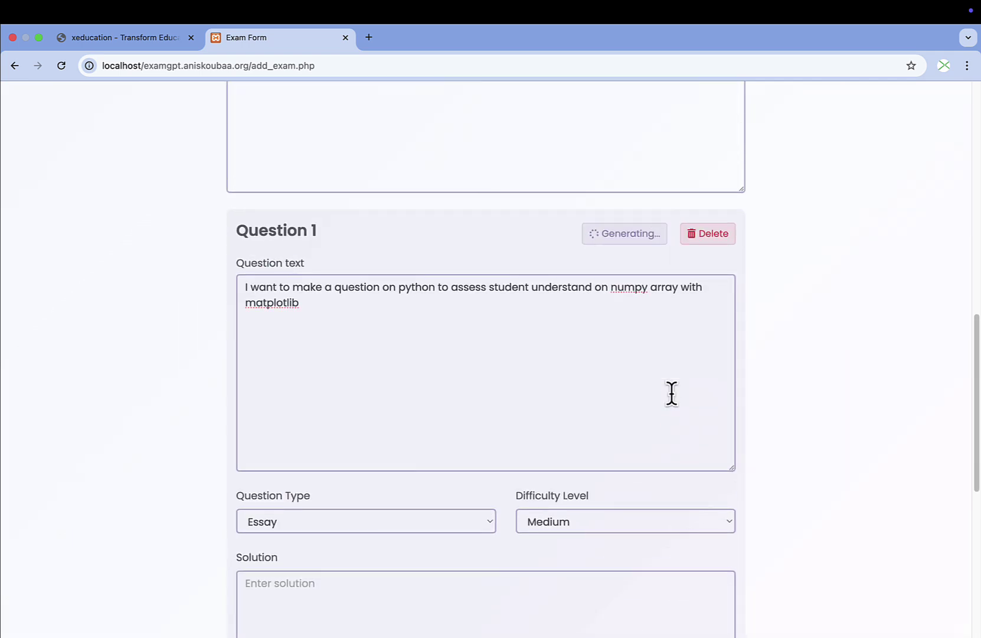
{"action": "scroll", "coordinate": [671, 394], "scroll_direction": "up", "scroll_amount": 8}
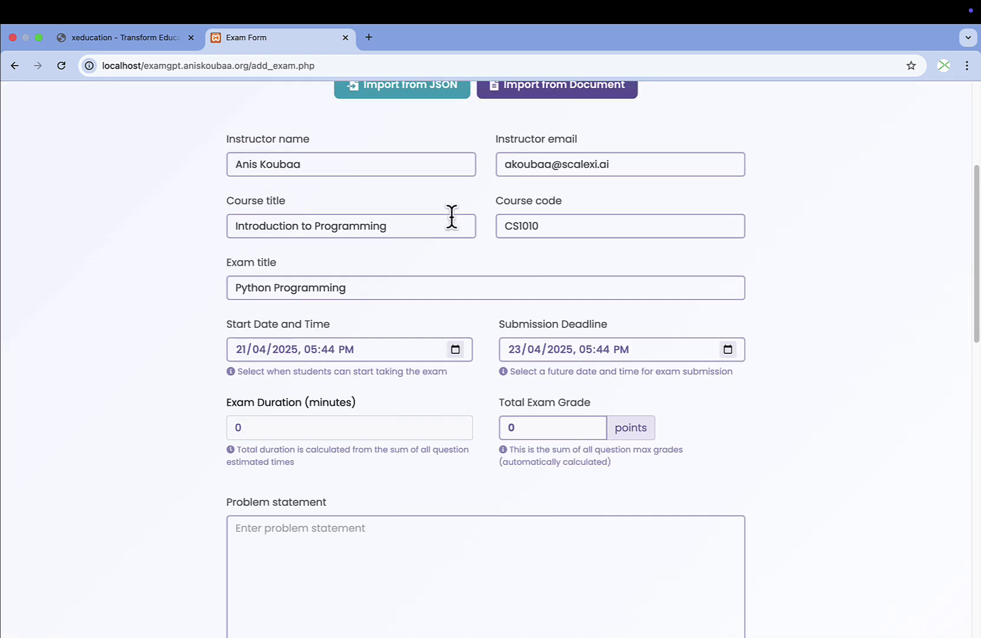
{"action": "scroll", "coordinate": [514, 343], "scroll_direction": "down", "scroll_amount": 9}
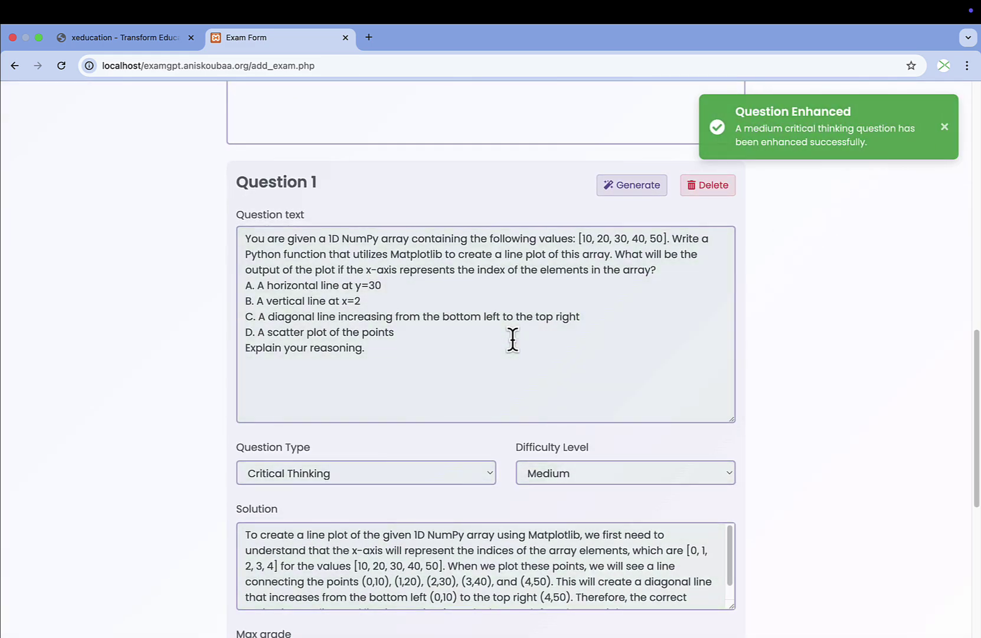
{"action": "scroll", "coordinate": [462, 340], "scroll_direction": "down", "scroll_amount": 1}
{"action": "scroll", "coordinate": [462, 341], "scroll_direction": "down", "scroll_amount": 2}
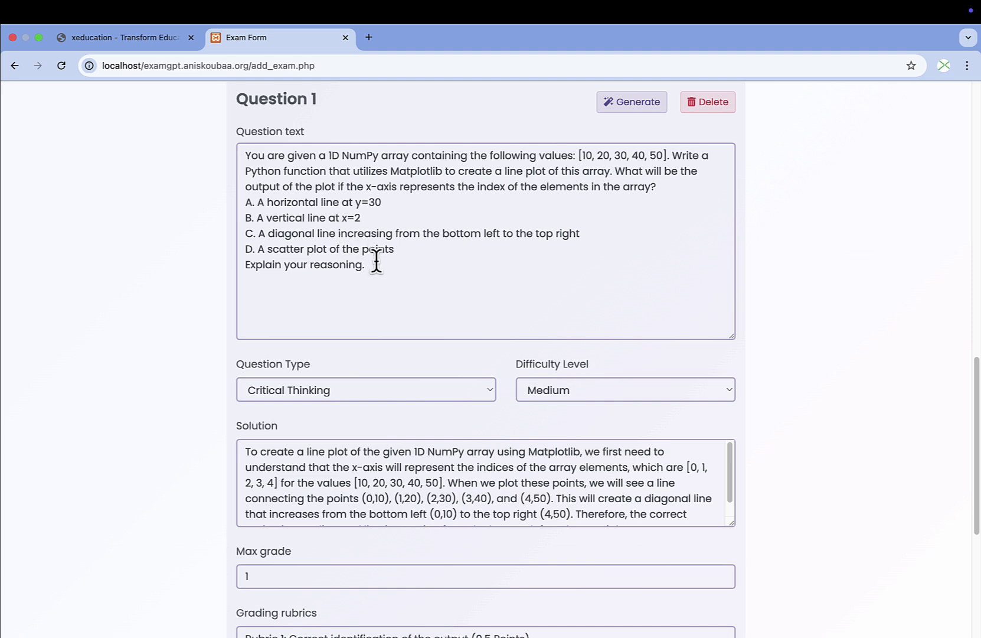
Review the generated NumPy line-plot question text and enlarge the Solution box.
{"action": "left_click_drag", "start_coordinate": [376, 260], "coordinate": [239, 154]}
{"action": "left_click", "coordinate": [325, 218]}
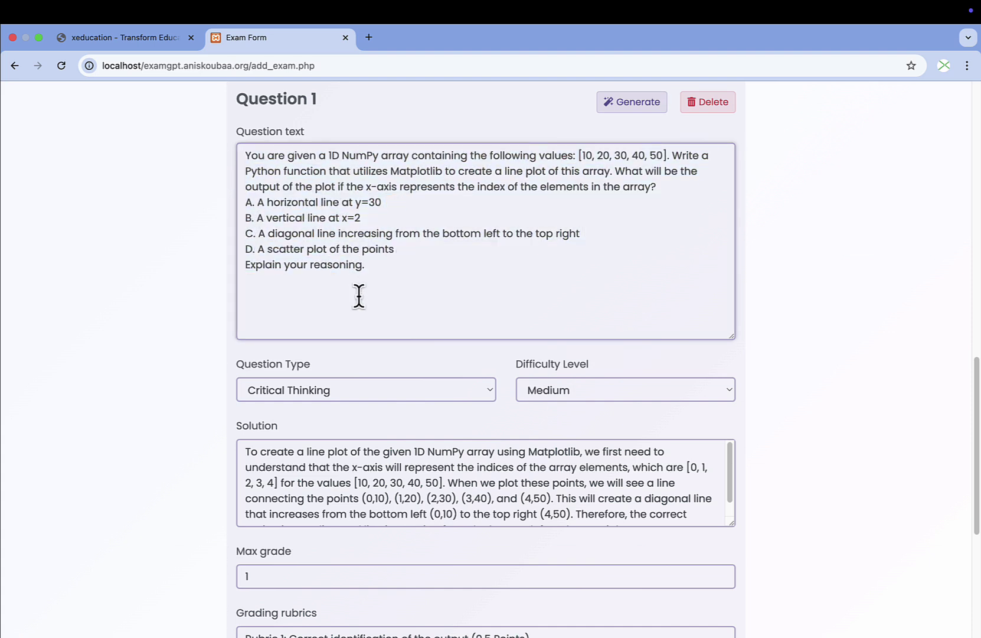
{"action": "left_click_drag", "start_coordinate": [377, 267], "coordinate": [210, 278]}
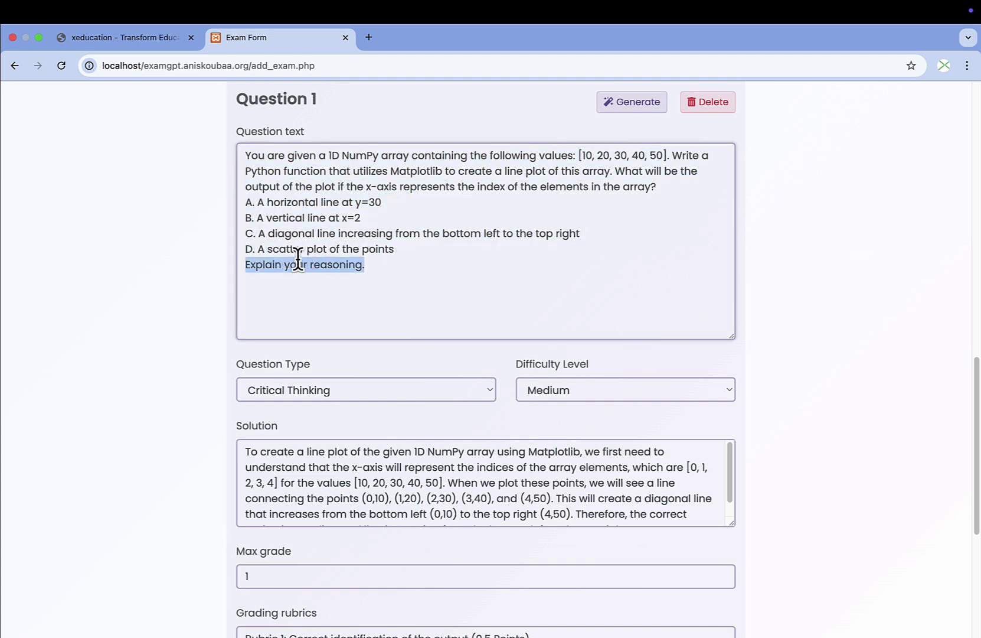
{"action": "left_click_drag", "start_coordinate": [732, 520], "coordinate": [732, 589]}
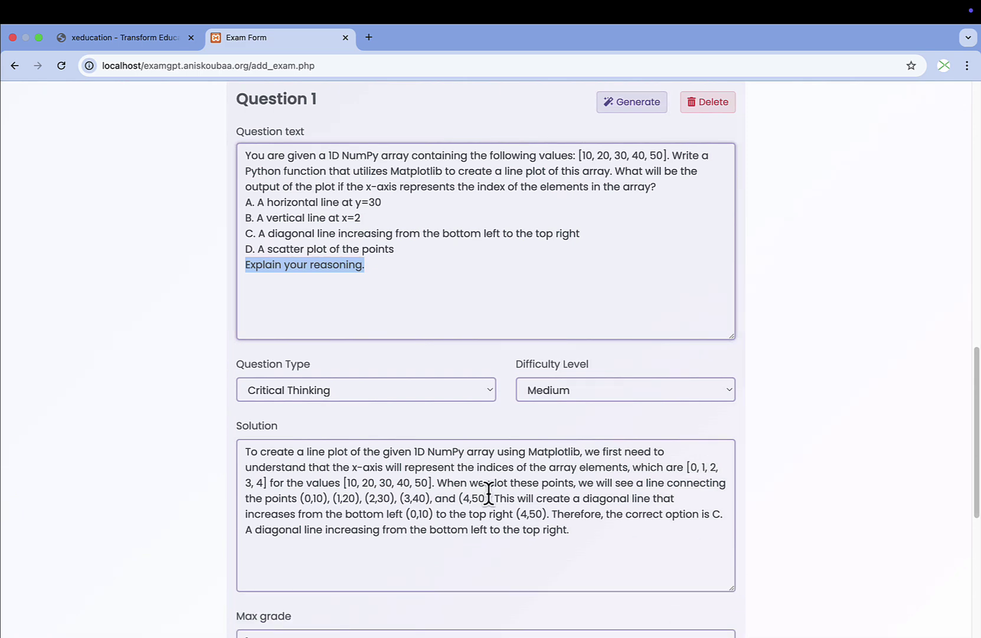
Check the three grading rubrics and the 3-minute estimated time.
{"action": "scroll", "coordinate": [426, 481], "scroll_direction": "down", "scroll_amount": 1}
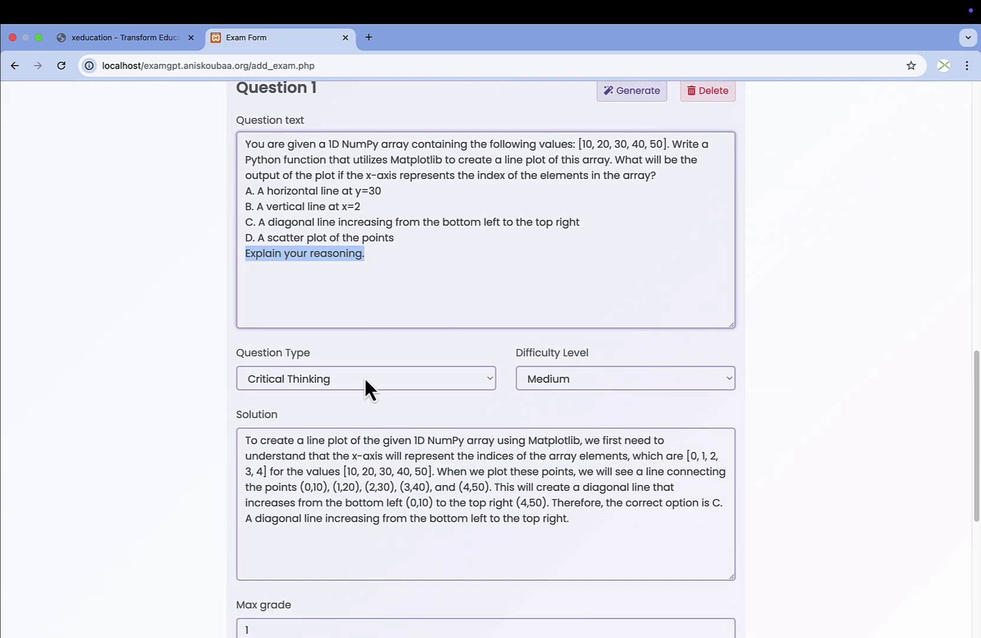
{"action": "scroll", "coordinate": [366, 389], "scroll_direction": "down", "scroll_amount": 1}
{"action": "scroll", "coordinate": [566, 415], "scroll_direction": "down", "scroll_amount": 10}
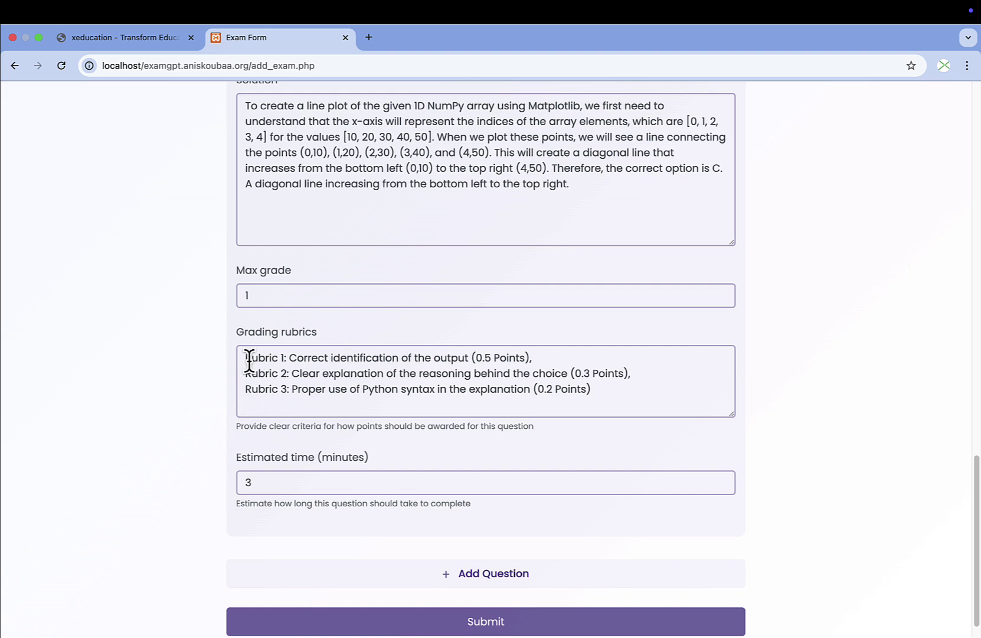
{"action": "left_click_drag", "start_coordinate": [243, 354], "coordinate": [248, 422]}
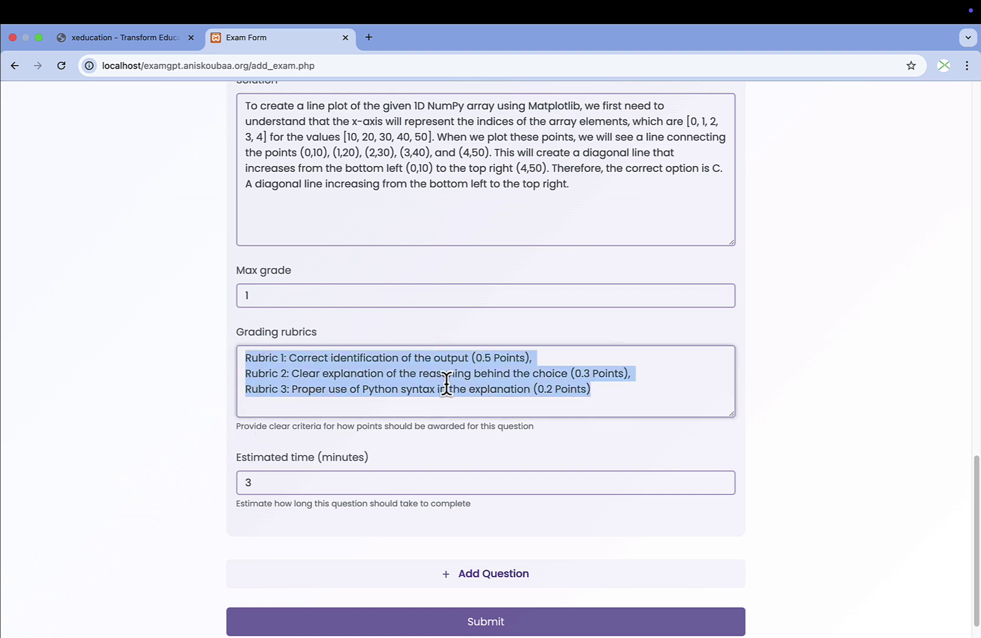
{"action": "left_click", "coordinate": [669, 389]}
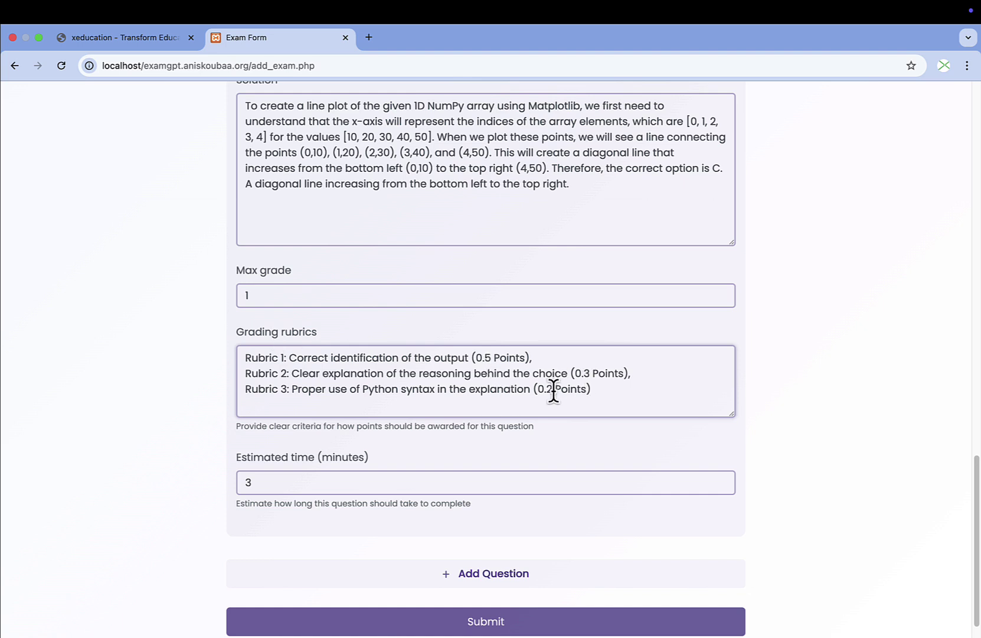
{"action": "left_click", "coordinate": [254, 481]}
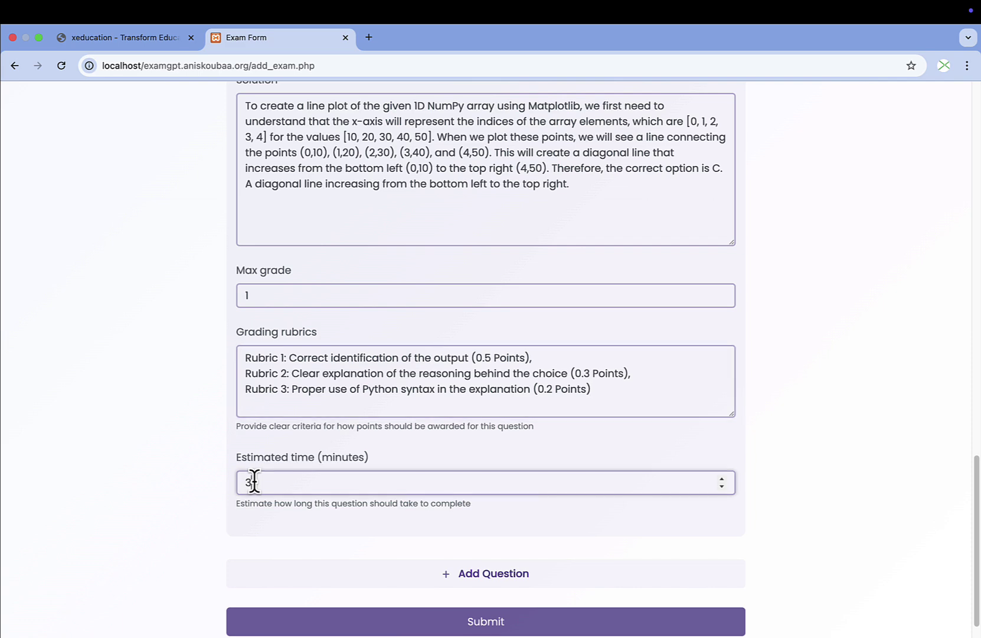
{"action": "scroll", "coordinate": [254, 481], "scroll_direction": "up", "scroll_amount": 10}
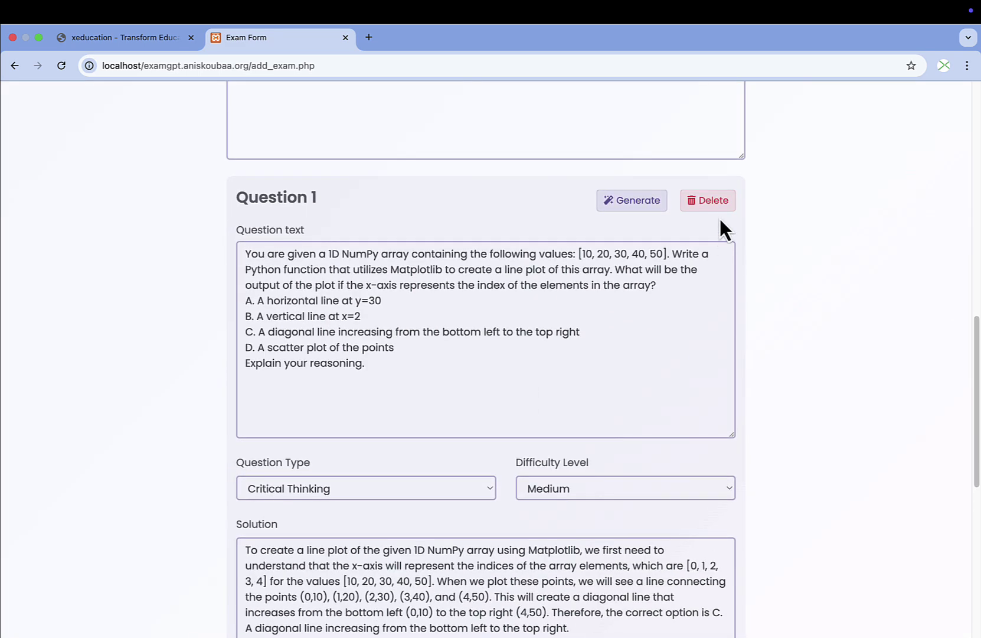
Regenerate Question 1 as a Hard Essay question.
{"action": "left_click", "coordinate": [623, 208]}
{"action": "left_click", "coordinate": [611, 334]}
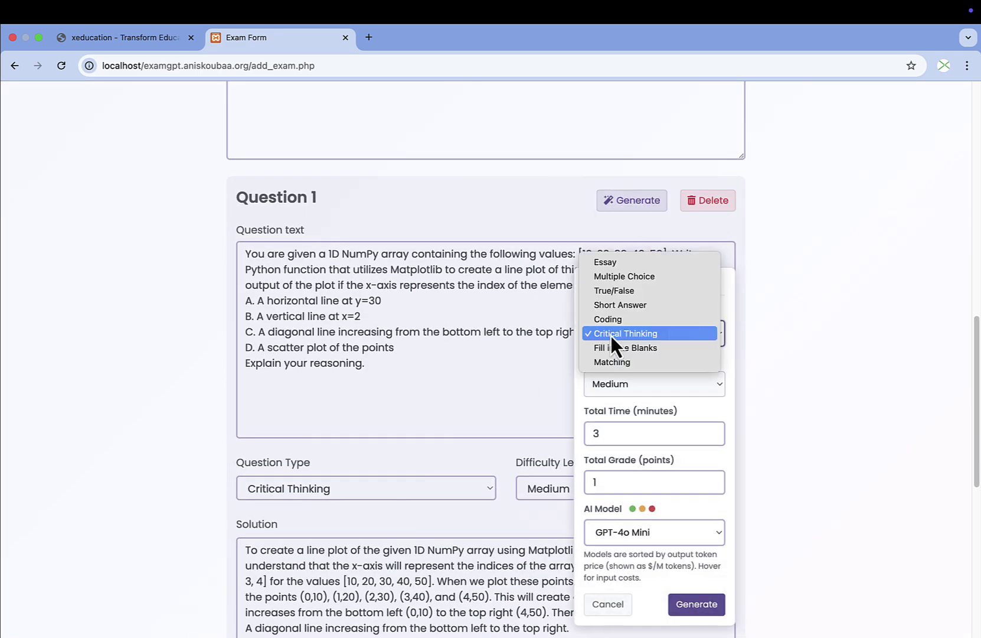
{"action": "left_click", "coordinate": [626, 262]}
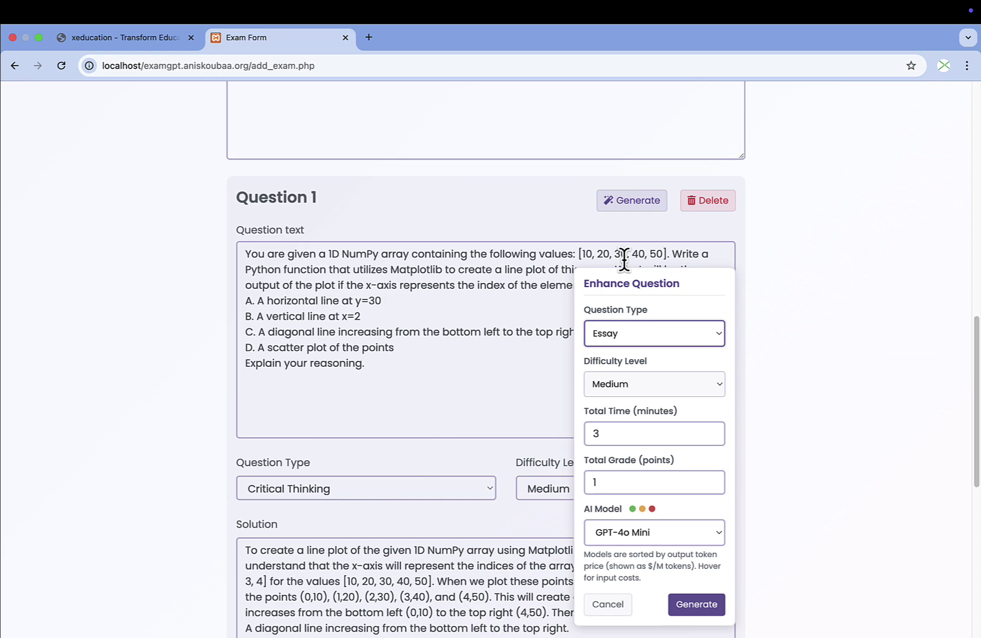
{"action": "left_click", "coordinate": [608, 384]}
{"action": "left_click", "coordinate": [613, 394]}
{"action": "scroll", "coordinate": [635, 392], "scroll_direction": "down", "scroll_amount": 4}
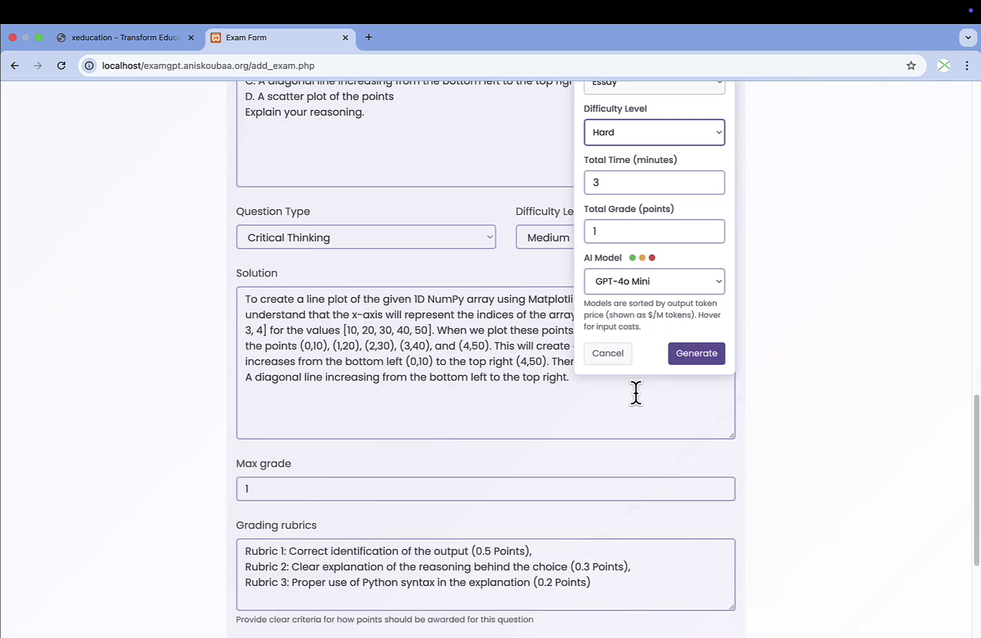
{"action": "left_click", "coordinate": [698, 298]}
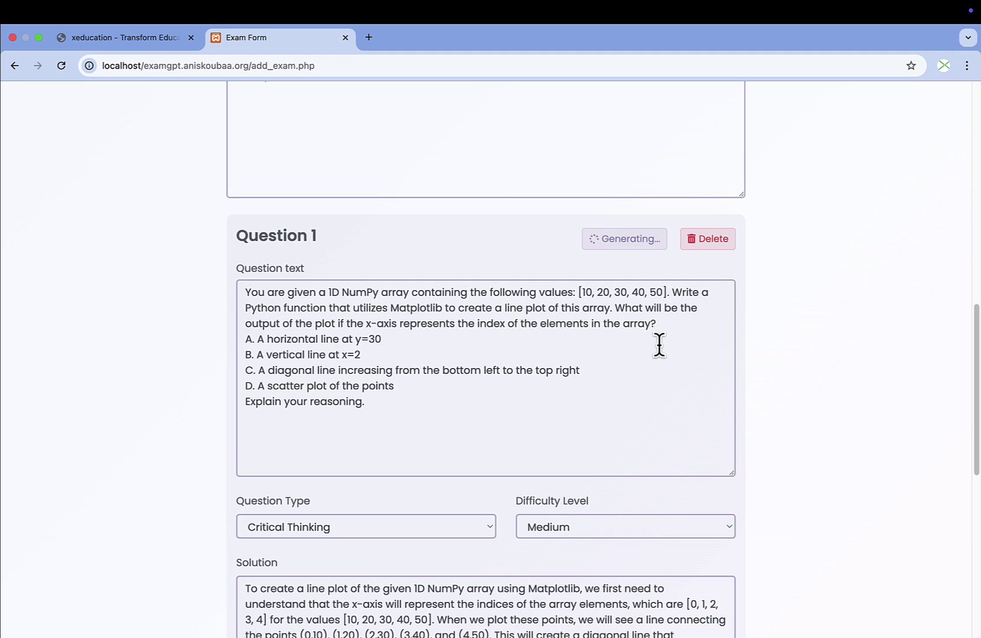
Review the new essay solution and rubrics worth 0.4, 0.4 and 0.2 points.
{"action": "scroll", "coordinate": [664, 345], "scroll_direction": "down", "scroll_amount": 2}
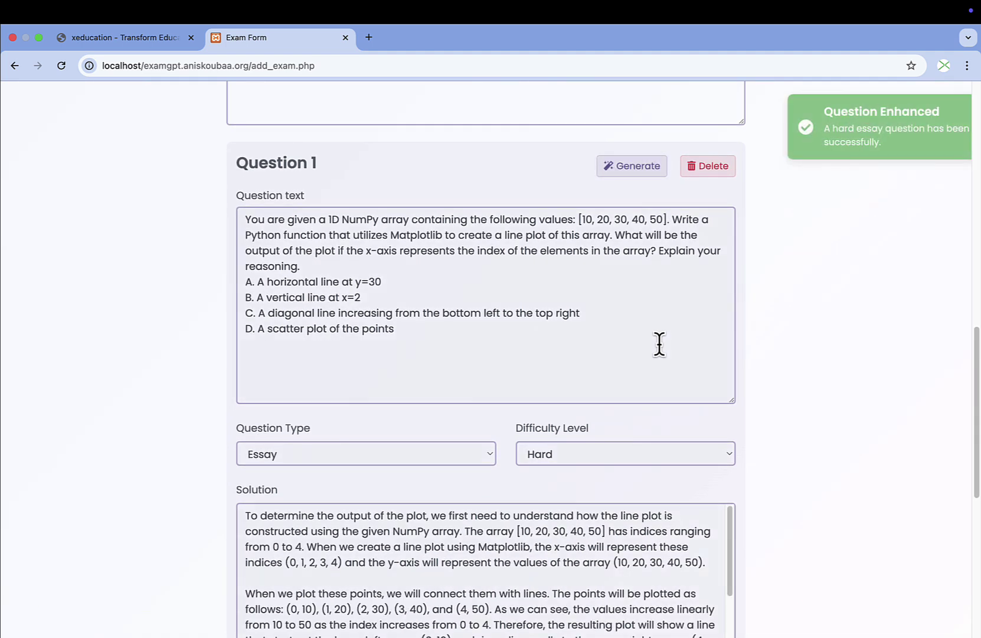
{"action": "scroll", "coordinate": [339, 313], "scroll_direction": "down", "scroll_amount": 3}
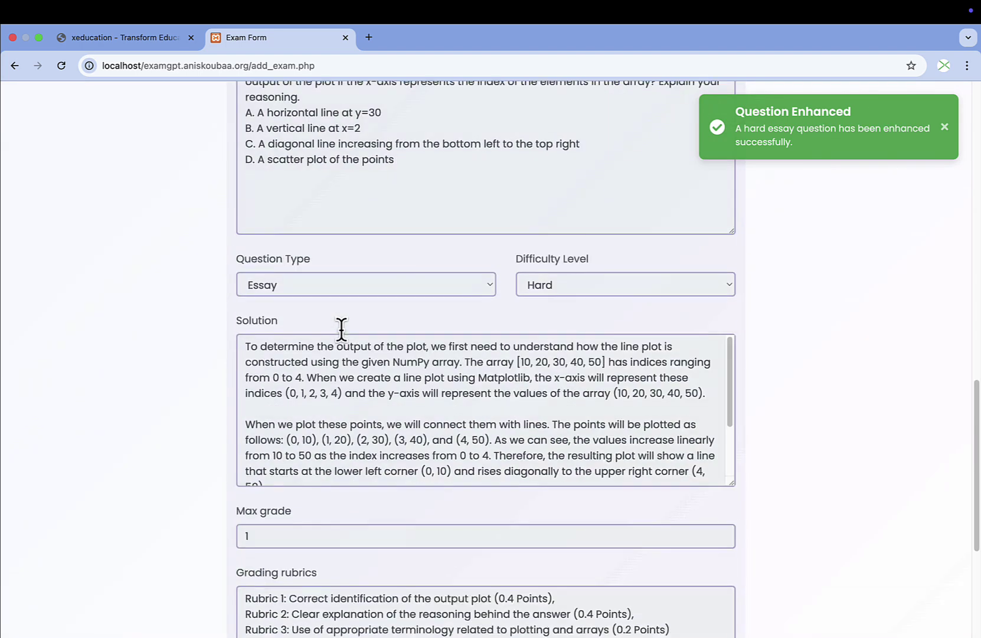
{"action": "scroll", "coordinate": [318, 370], "scroll_direction": "down", "scroll_amount": 1}
{"action": "scroll", "coordinate": [316, 369], "scroll_direction": "up", "scroll_amount": 2}
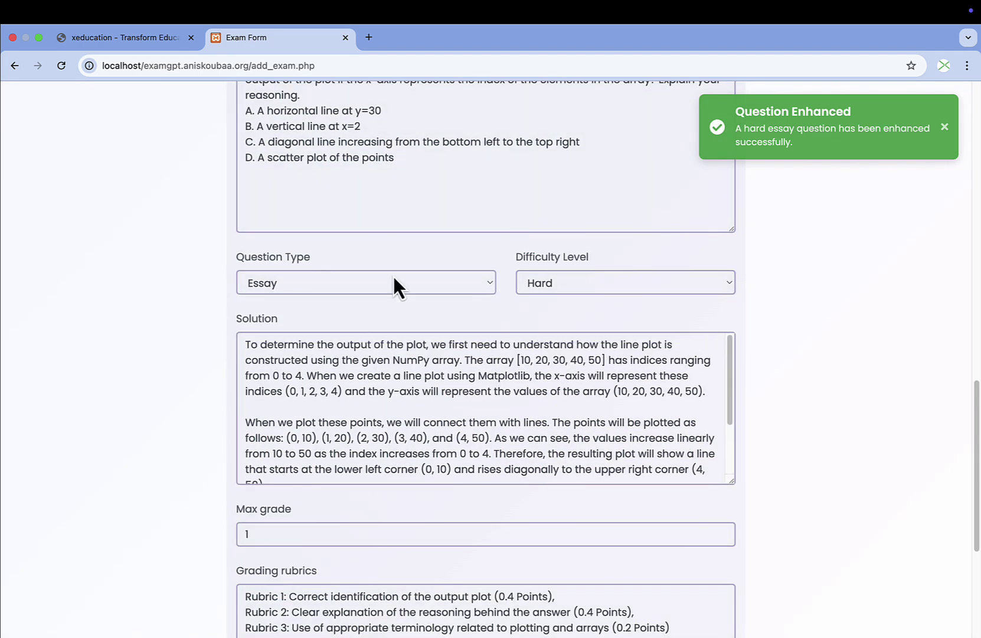
{"action": "scroll", "coordinate": [432, 245], "scroll_direction": "up", "scroll_amount": 4}
{"action": "left_click", "coordinate": [640, 195]}
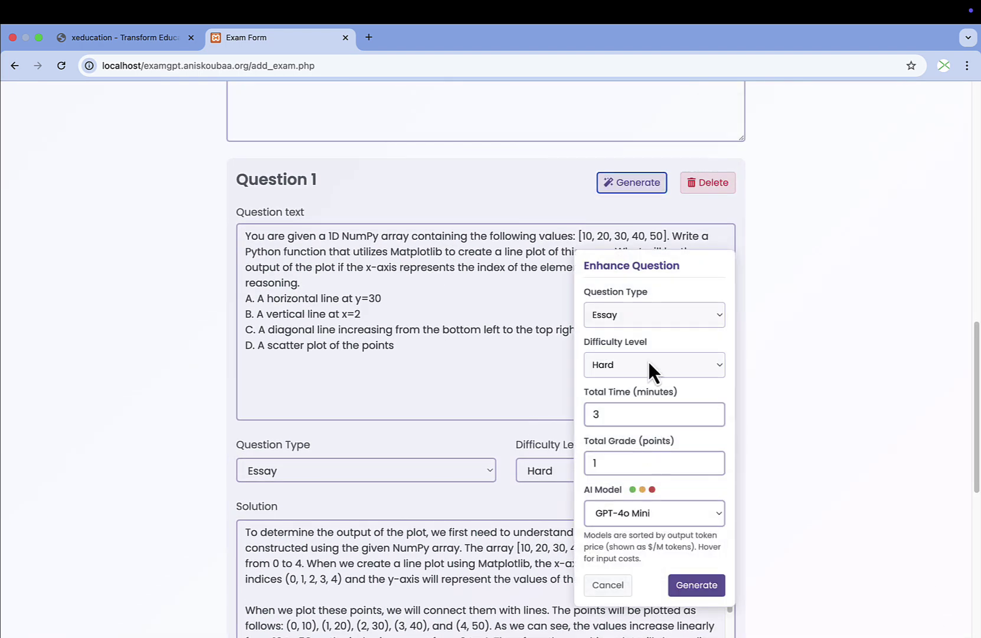
Regenerate Question 1 as a Coding question using the Claude 3 7 Sonnet model.
{"action": "left_click", "coordinate": [644, 316]}
{"action": "left_click", "coordinate": [660, 373]}
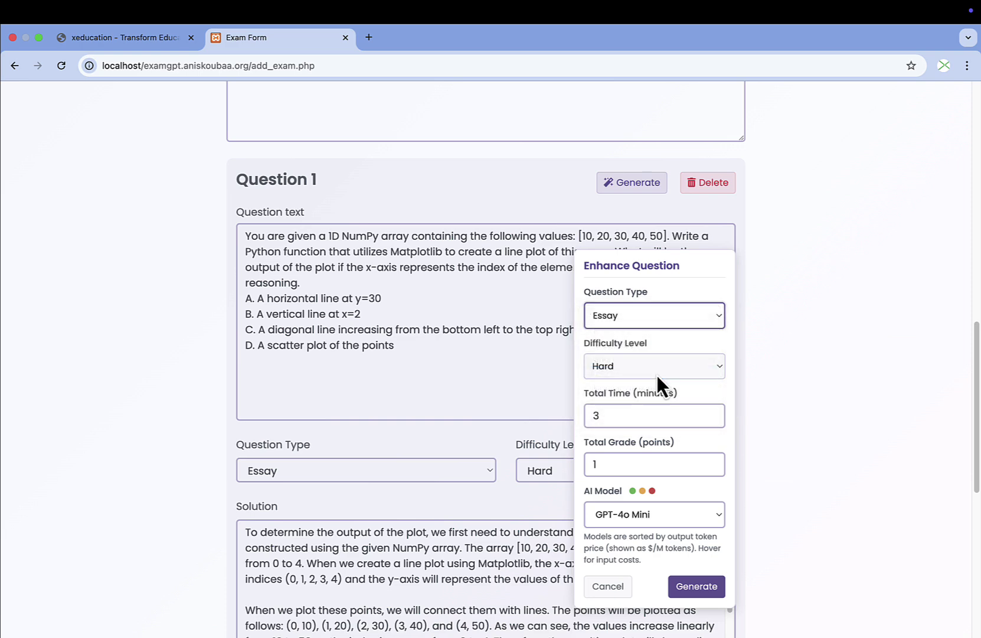
{"action": "left_click", "coordinate": [656, 512]}
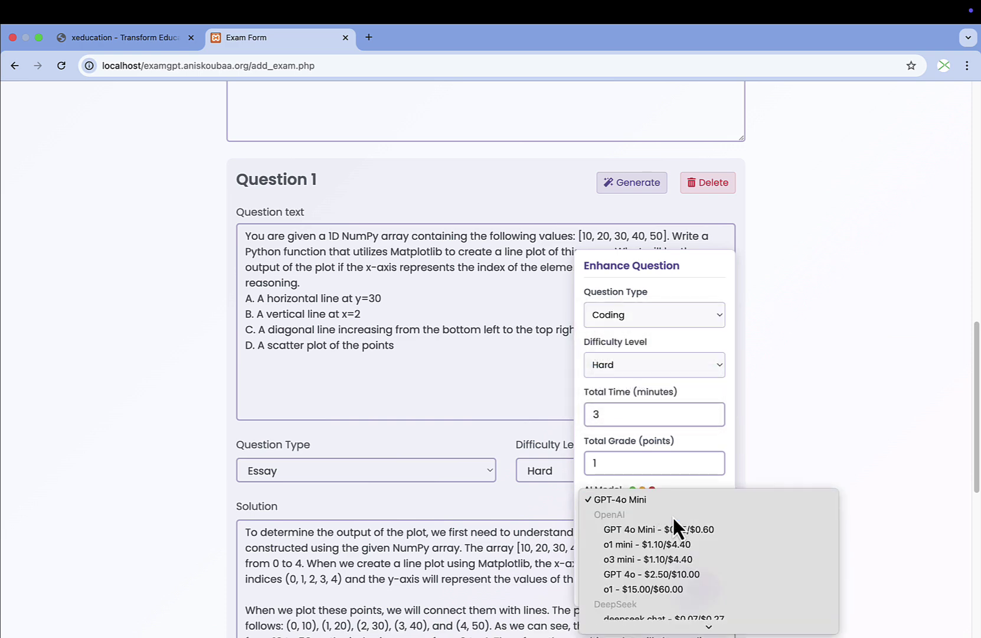
{"action": "scroll", "coordinate": [673, 517], "scroll_direction": "down", "scroll_amount": 8}
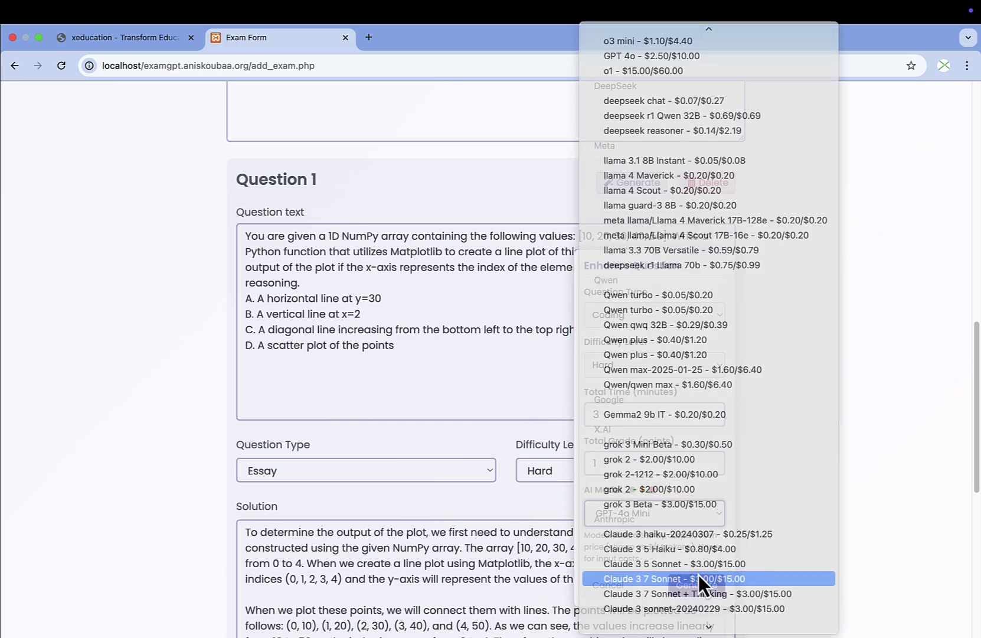
{"action": "left_click", "coordinate": [699, 578]}
{"action": "left_click", "coordinate": [699, 585]}
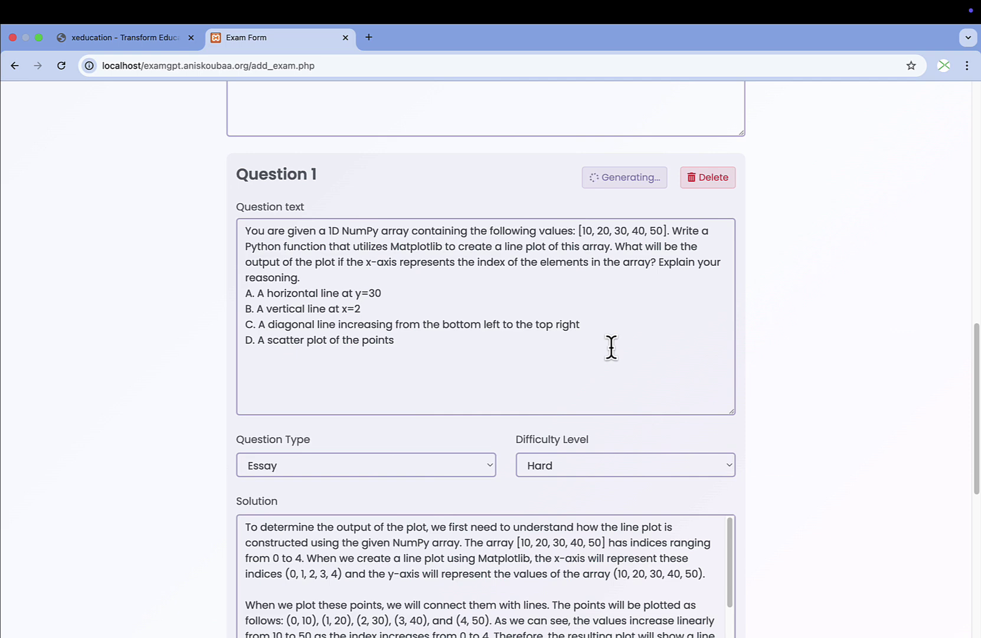
Look over the NumPy/Matplotlib code solution and 0.2-point rubrics.
{"action": "scroll", "coordinate": [611, 347], "scroll_direction": "down", "scroll_amount": 1}
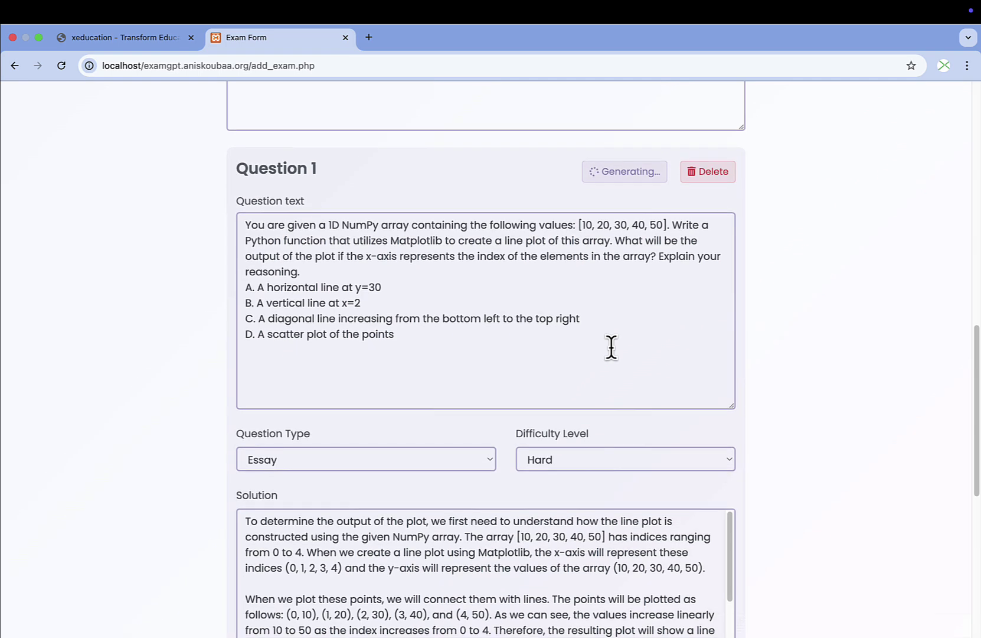
{"action": "scroll", "coordinate": [611, 347], "scroll_direction": "down", "scroll_amount": 1}
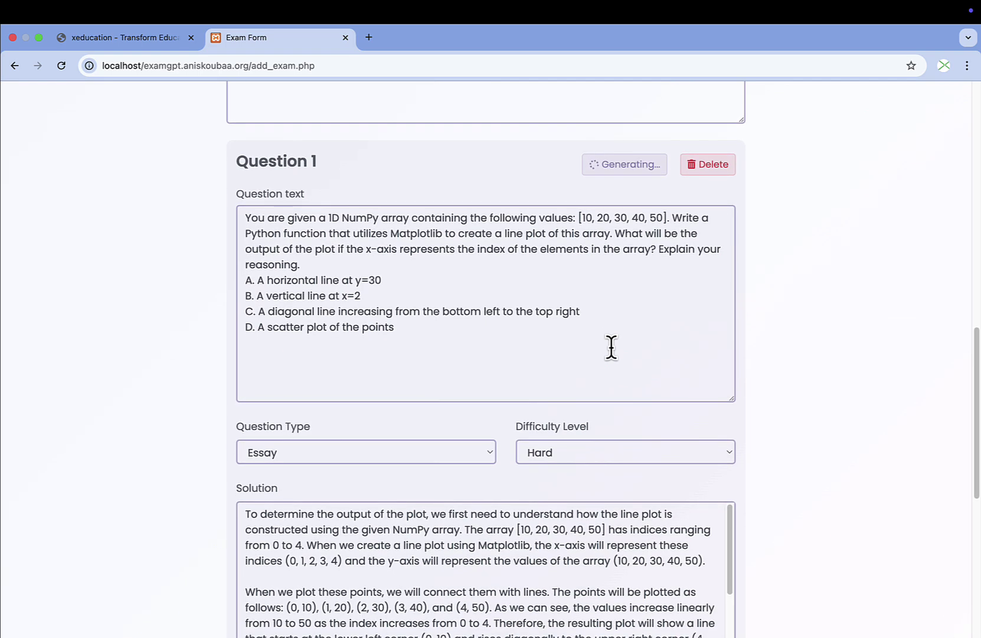
{"action": "scroll", "coordinate": [611, 347], "scroll_direction": "down", "scroll_amount": 5}
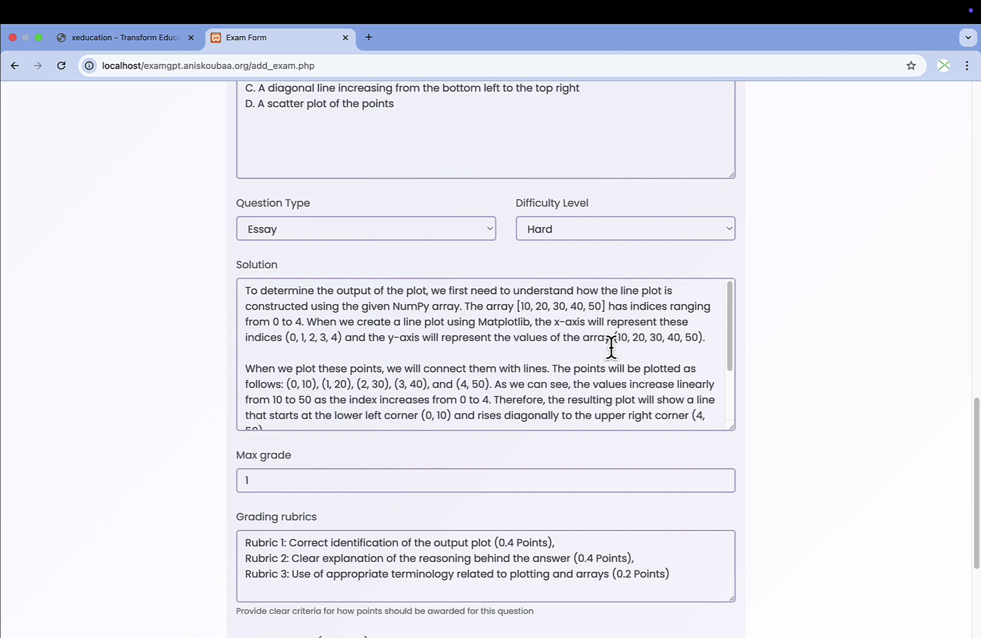
{"action": "scroll", "coordinate": [611, 347], "scroll_direction": "up", "scroll_amount": 8}
{"action": "scroll", "coordinate": [646, 366], "scroll_direction": "down", "scroll_amount": 12}
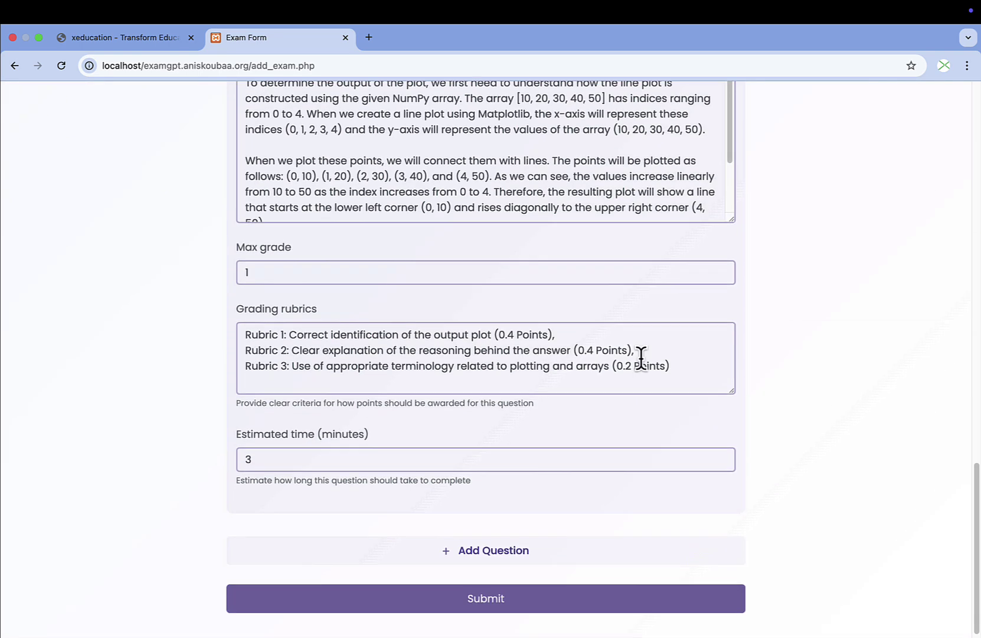
{"action": "scroll", "coordinate": [641, 357], "scroll_direction": "down", "scroll_amount": 1}
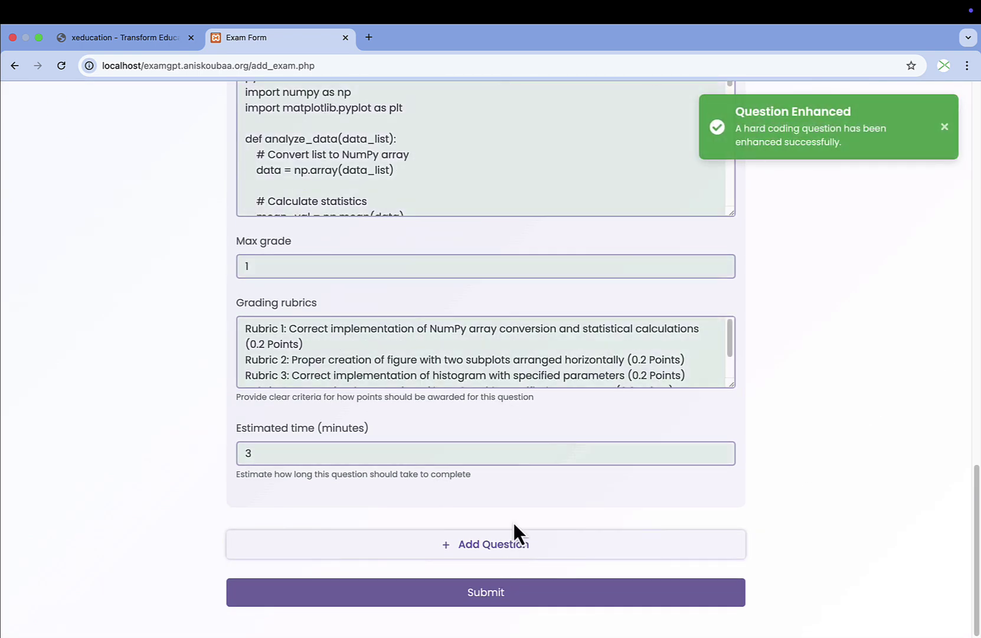
Stretch the Solution box to show more code and the rubrics box to show all five rubrics.
{"action": "scroll", "coordinate": [513, 526], "scroll_direction": "up", "scroll_amount": 8}
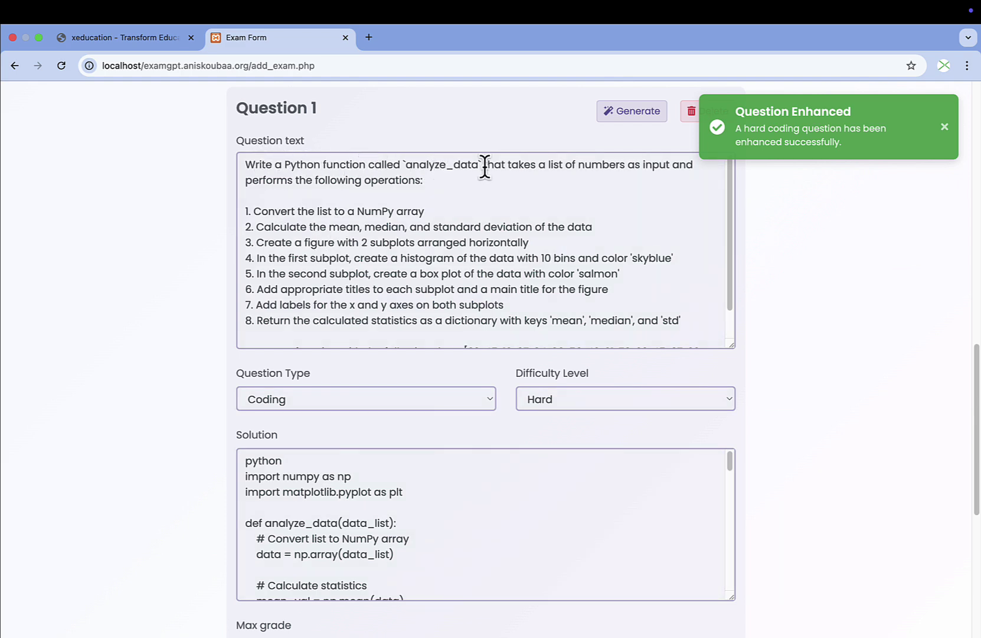
{"action": "scroll", "coordinate": [419, 248], "scroll_direction": "down", "scroll_amount": 1}
{"action": "scroll", "coordinate": [431, 464], "scroll_direction": "down", "scroll_amount": 3}
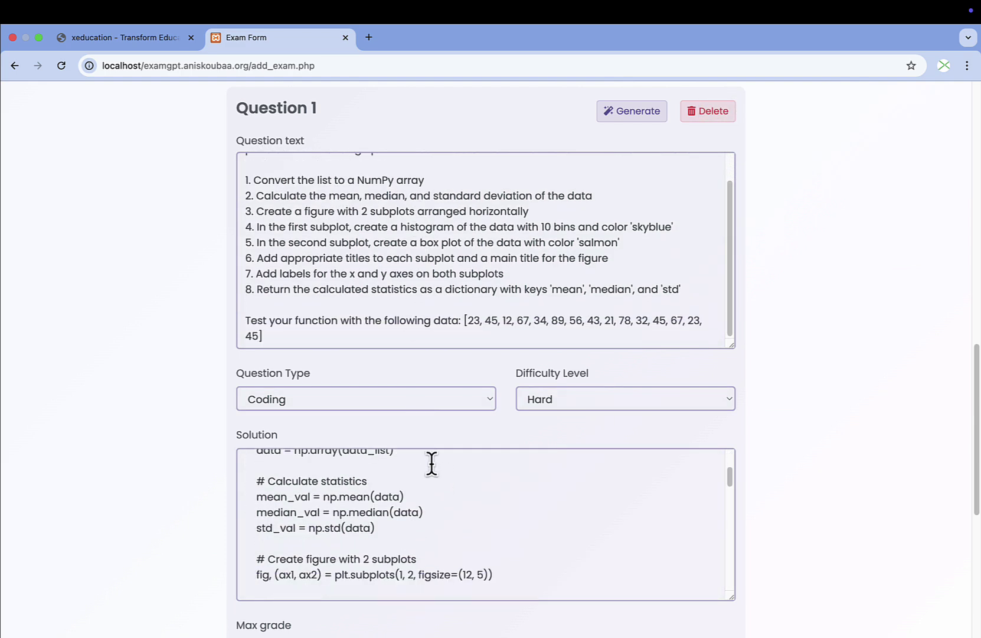
{"action": "scroll", "coordinate": [432, 464], "scroll_direction": "down", "scroll_amount": 3}
{"action": "scroll", "coordinate": [411, 411], "scroll_direction": "up", "scroll_amount": 2}
{"action": "scroll", "coordinate": [784, 481], "scroll_direction": "down", "scroll_amount": 6}
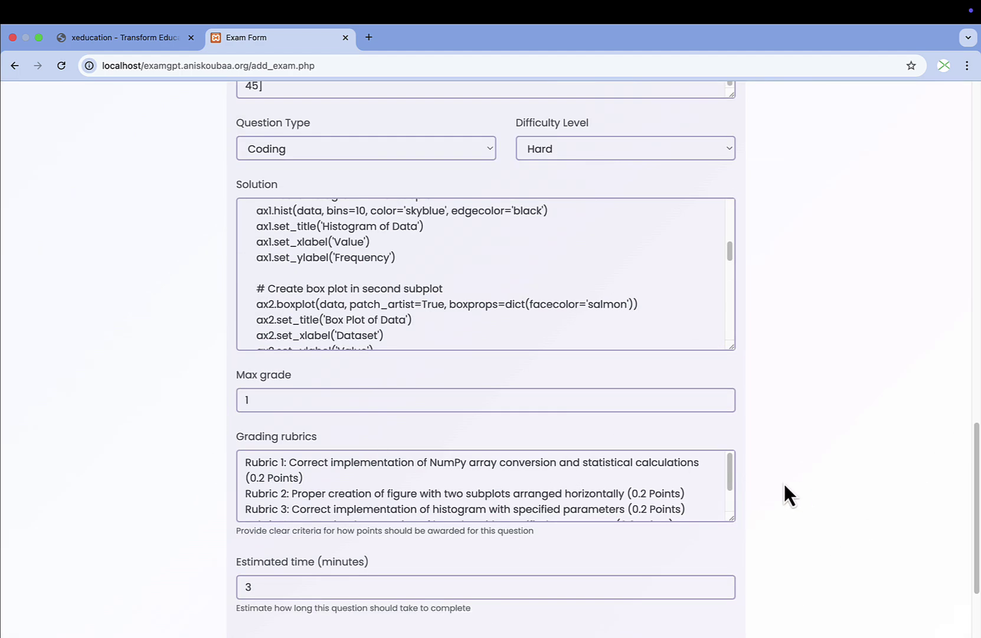
{"action": "left_click_drag", "start_coordinate": [730, 343], "coordinate": [730, 566]}
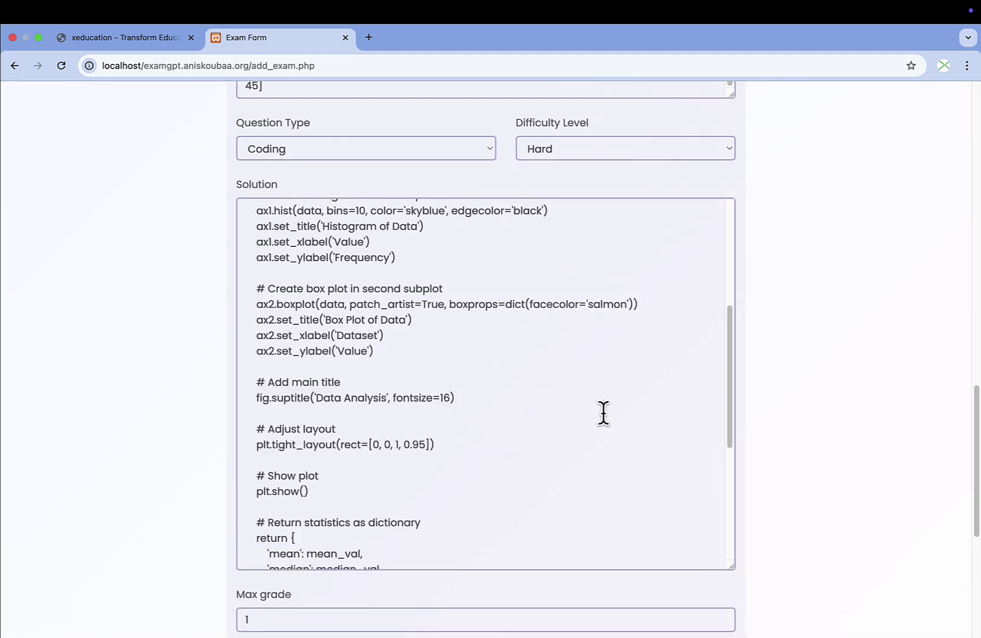
{"action": "scroll", "coordinate": [602, 412], "scroll_direction": "up", "scroll_amount": 5}
{"action": "scroll", "coordinate": [206, 411], "scroll_direction": "down", "scroll_amount": 6}
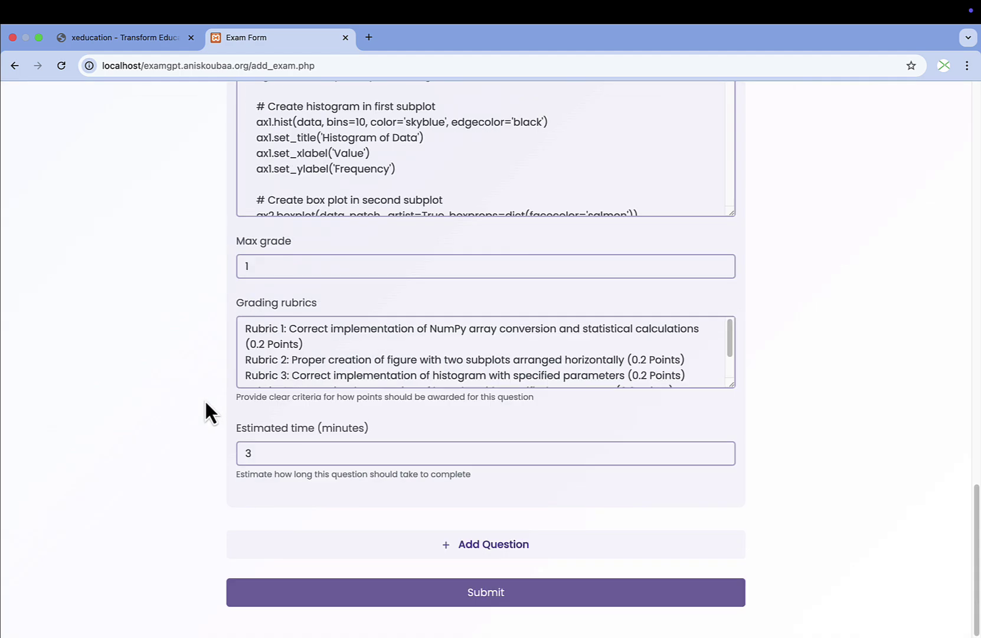
{"action": "left_click_drag", "start_coordinate": [731, 381], "coordinate": [732, 430]}
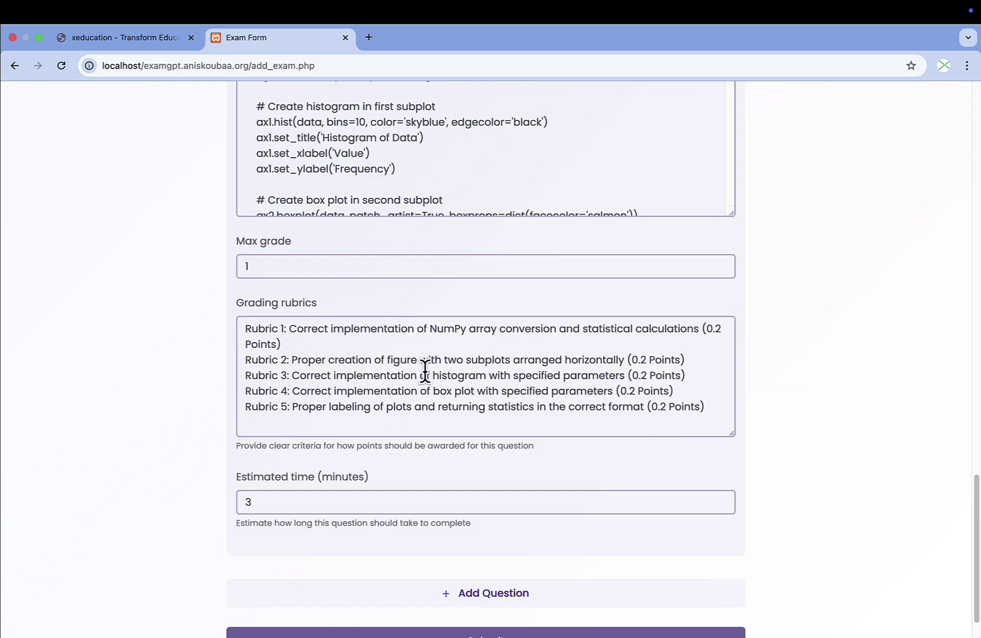
{"action": "scroll", "coordinate": [234, 426], "scroll_direction": "up", "scroll_amount": 9}
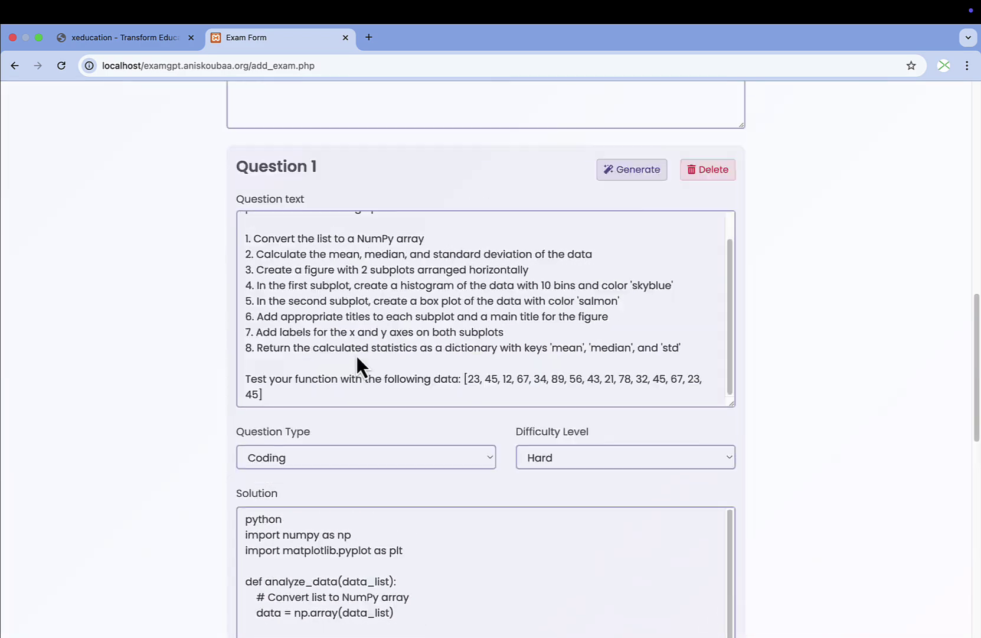
Return to the Dashboard and start a new blank exam defaulting to 20/04/2025–21/04/2025.
{"action": "scroll", "coordinate": [357, 356], "scroll_direction": "down", "scroll_amount": 12}
{"action": "mouse_move", "coordinate": [701, 3]}
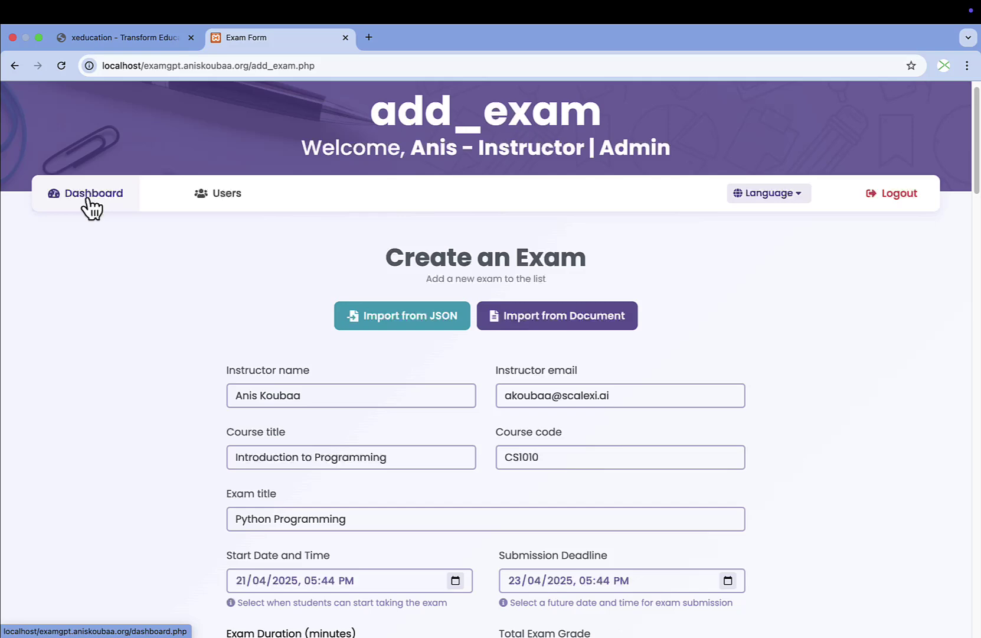
{"action": "left_click", "coordinate": [89, 195]}
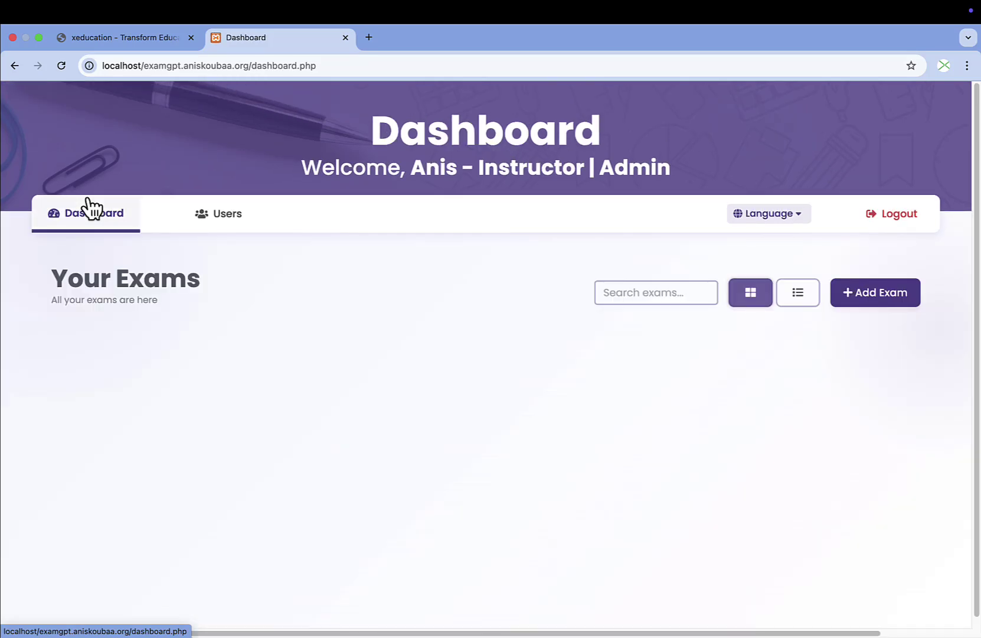
{"action": "left_click", "coordinate": [878, 292]}
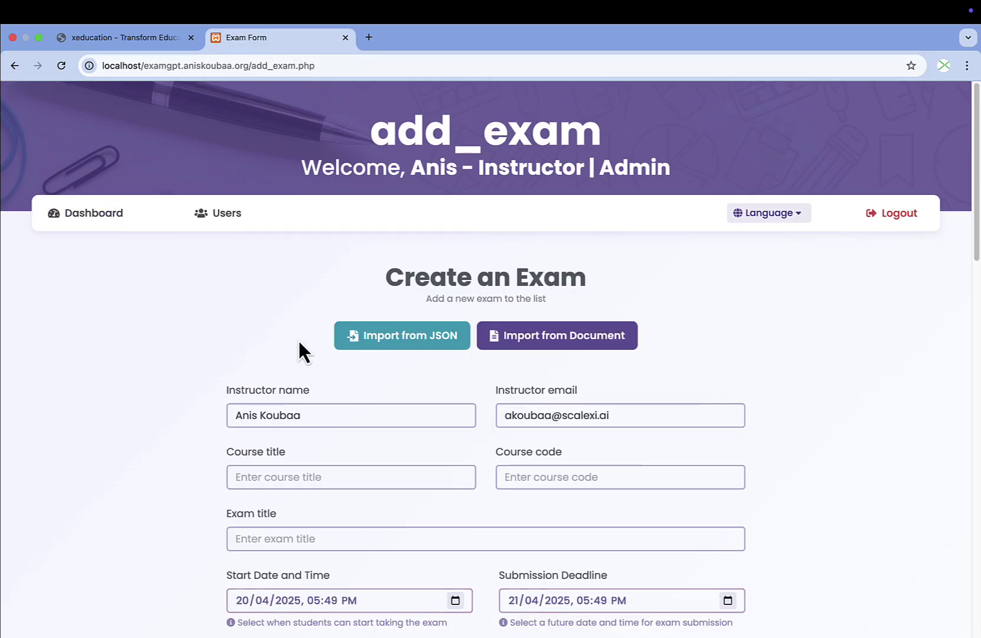
{"action": "scroll", "coordinate": [300, 351], "scroll_direction": "down", "scroll_amount": 4}
{"action": "scroll", "coordinate": [291, 320], "scroll_direction": "up", "scroll_amount": 2}
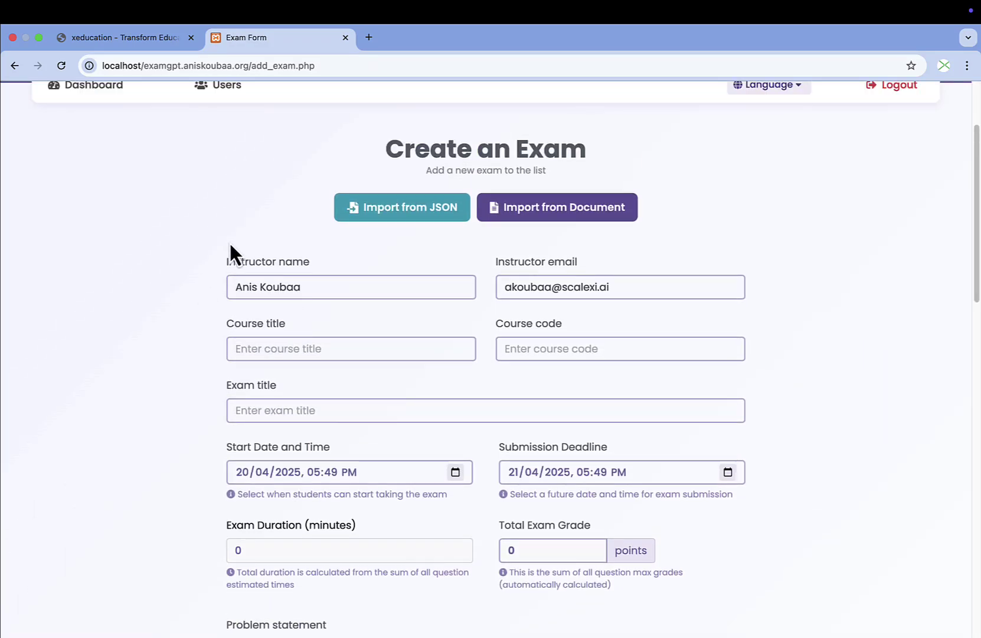
{"action": "scroll", "coordinate": [272, 355], "scroll_direction": "down", "scroll_amount": 12}
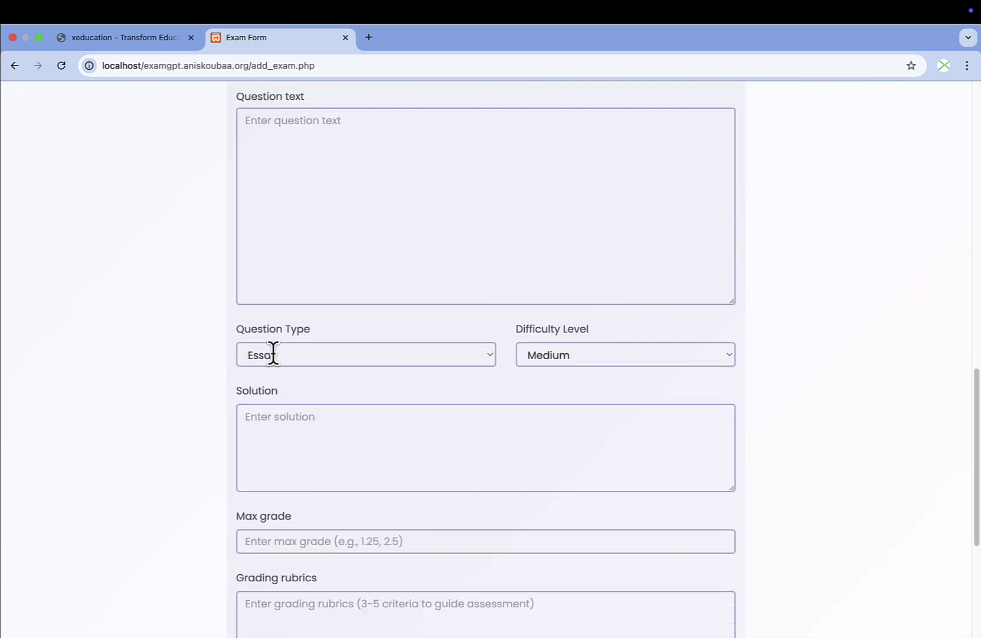
{"action": "scroll", "coordinate": [285, 292], "scroll_direction": "down", "scroll_amount": 3}
{"action": "scroll", "coordinate": [286, 294], "scroll_direction": "up", "scroll_amount": 15}
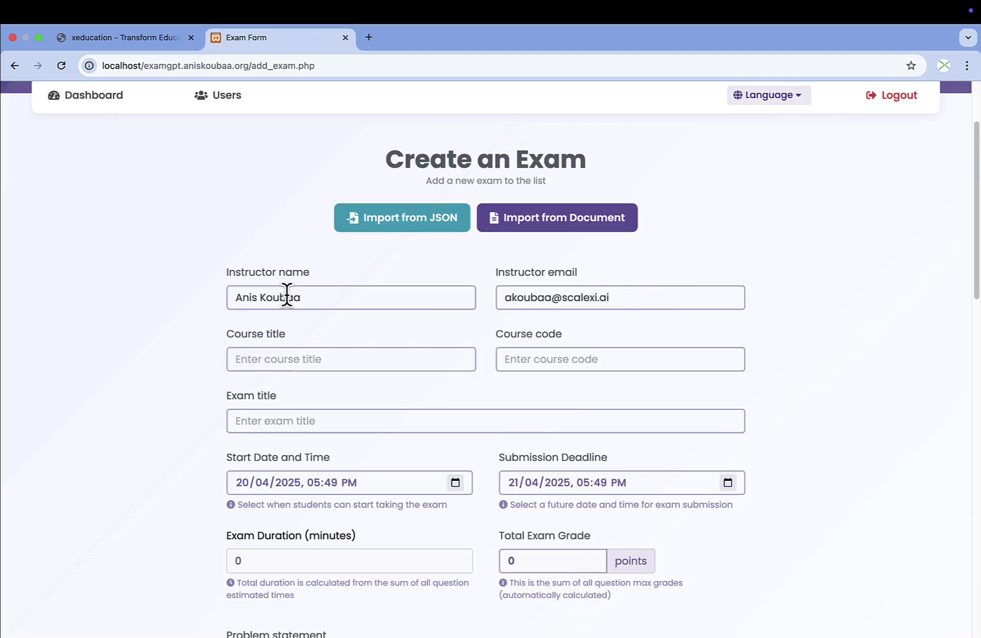
{"action": "scroll", "coordinate": [287, 294], "scroll_direction": "up", "scroll_amount": 1}
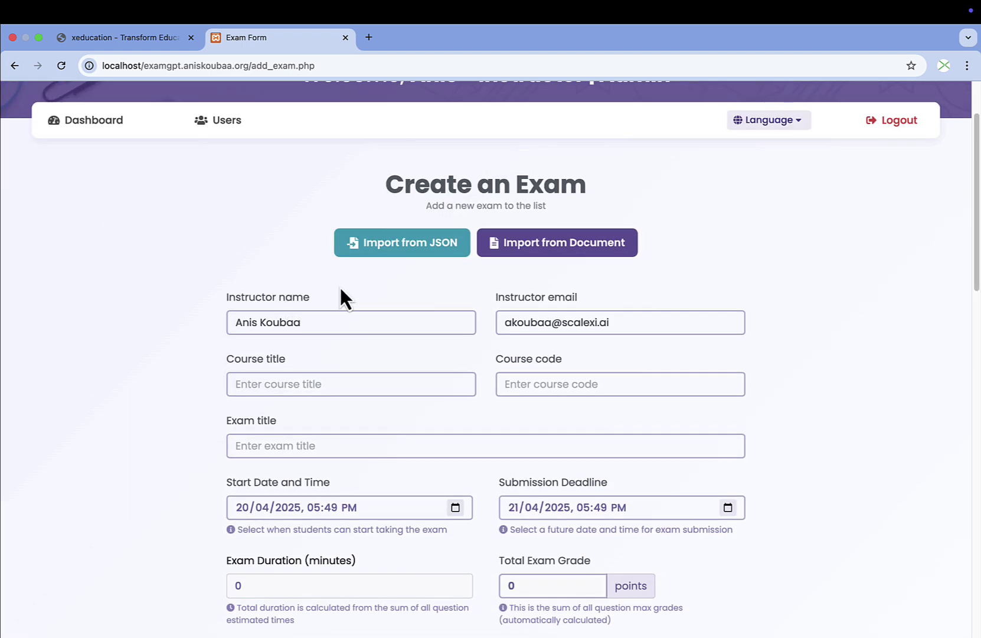
Import the SE322 sensors lecture slides as the source document.
{"action": "left_click", "coordinate": [587, 251]}
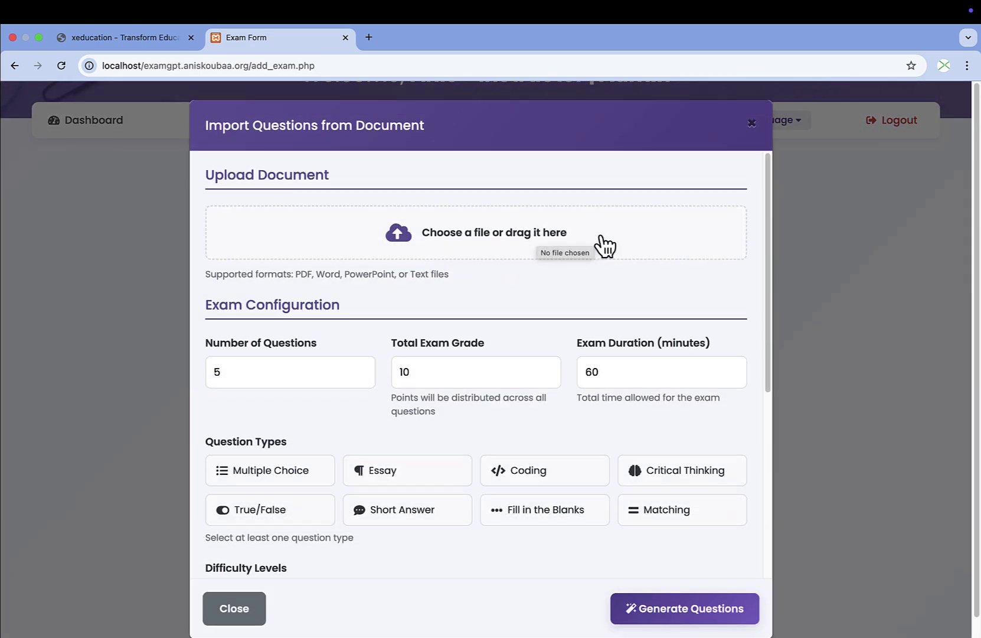
{"action": "left_click", "coordinate": [481, 239]}
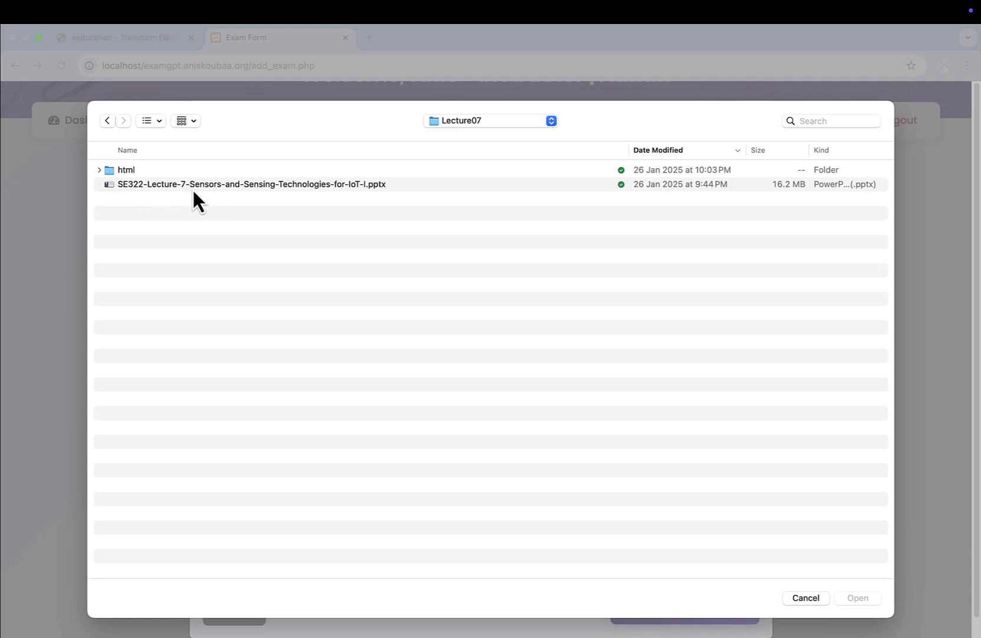
{"action": "double_click", "coordinate": [342, 184]}
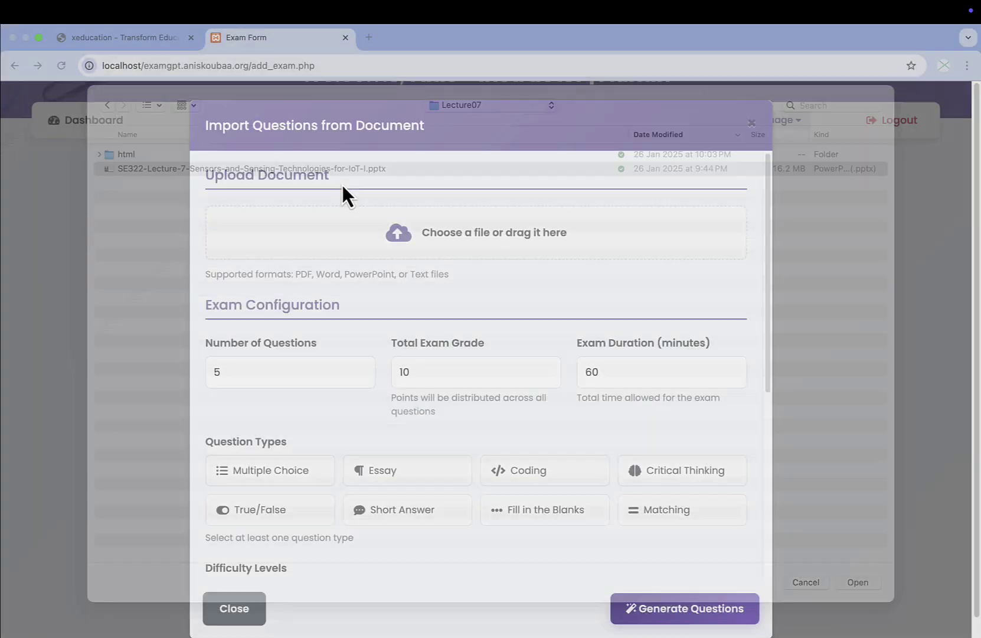
Set the exam to 5 questions and a 20-minute duration.
{"action": "scroll", "coordinate": [443, 287], "scroll_direction": "down", "scroll_amount": 3}
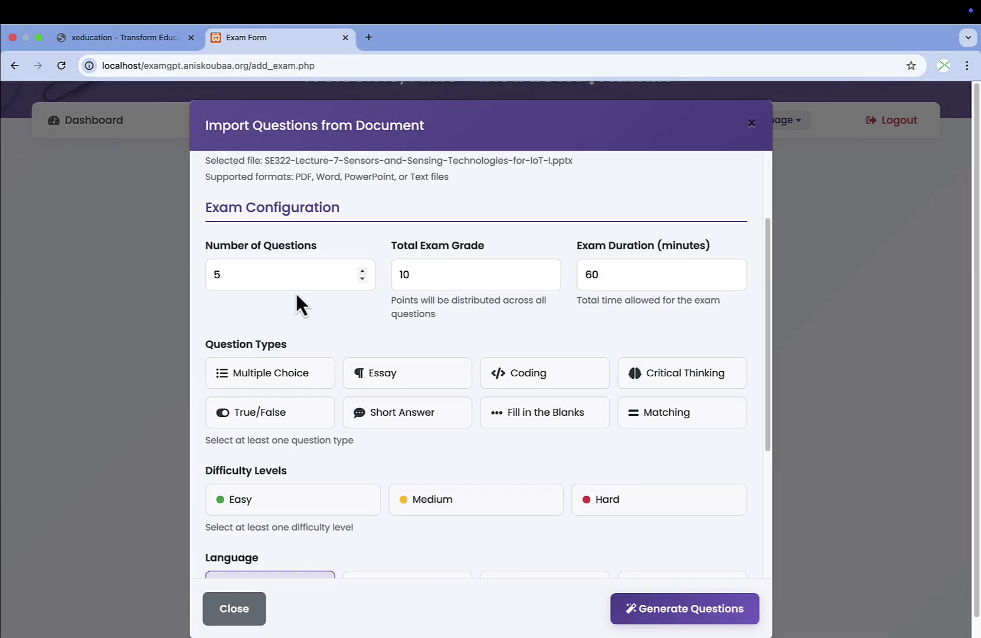
{"action": "left_click_drag", "start_coordinate": [232, 274], "coordinate": [195, 278]}
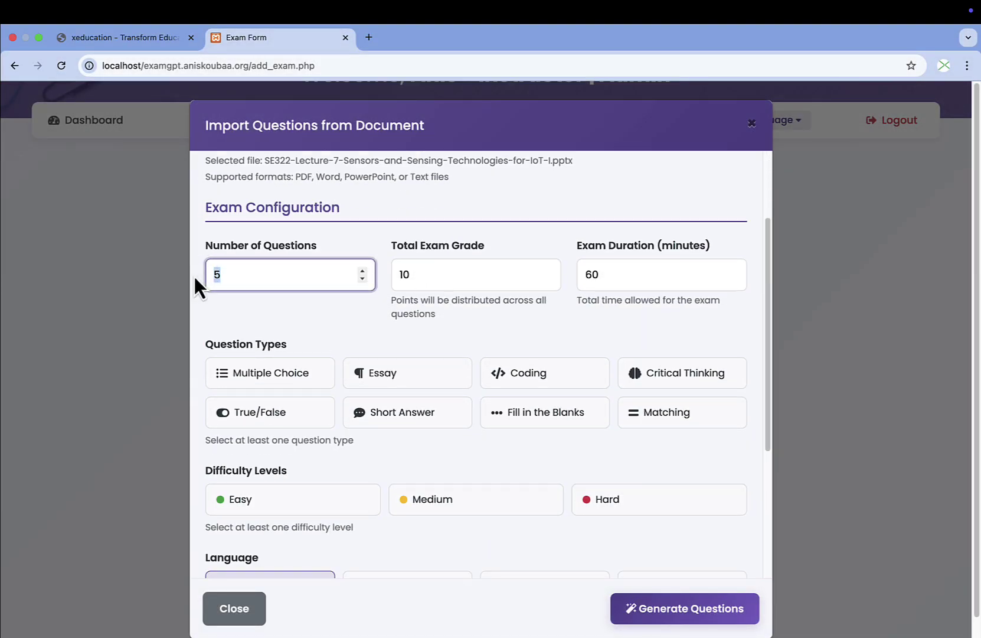
{"action": "type", "text": "6"}
{"action": "scroll", "coordinate": [472, 277], "scroll_direction": "down", "scroll_amount": 1}
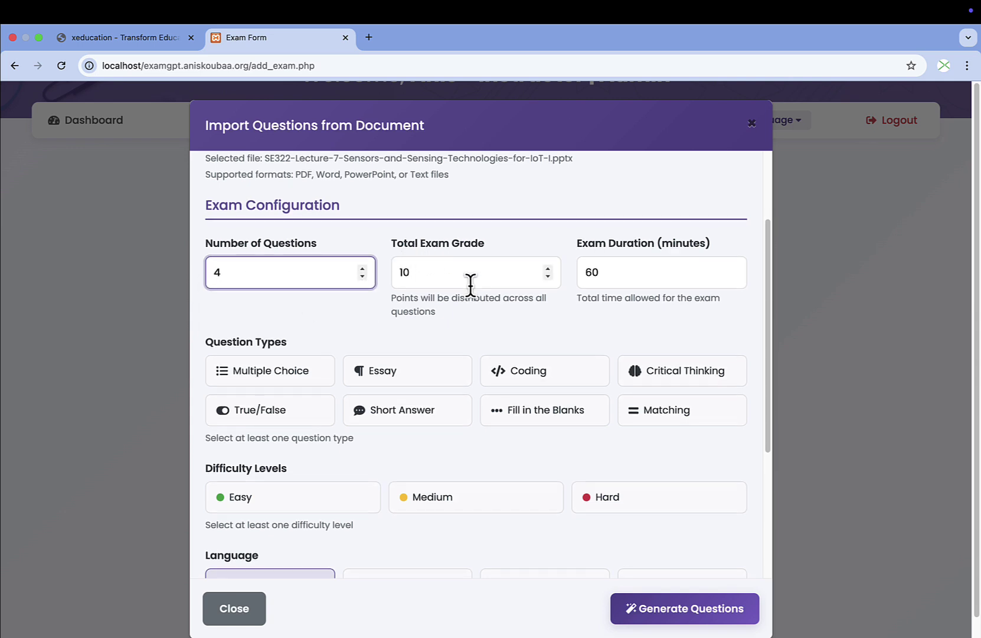
{"action": "double_click", "coordinate": [616, 269]}
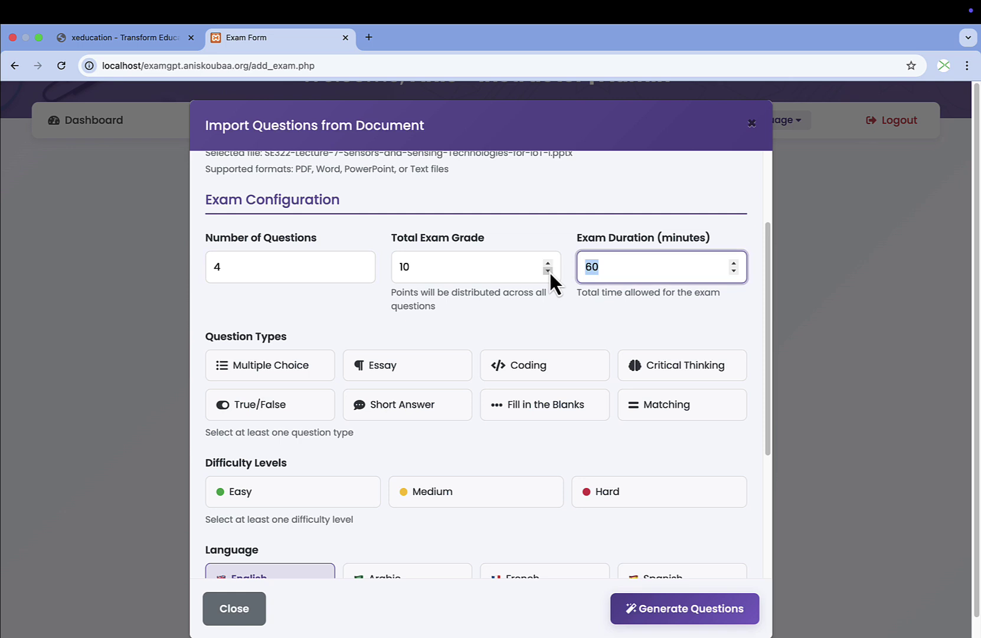
{"action": "type", "text": "20"}
{"action": "scroll", "coordinate": [270, 247], "scroll_direction": "down", "scroll_amount": 2}
{"action": "scroll", "coordinate": [252, 291], "scroll_direction": "down", "scroll_amount": 4}
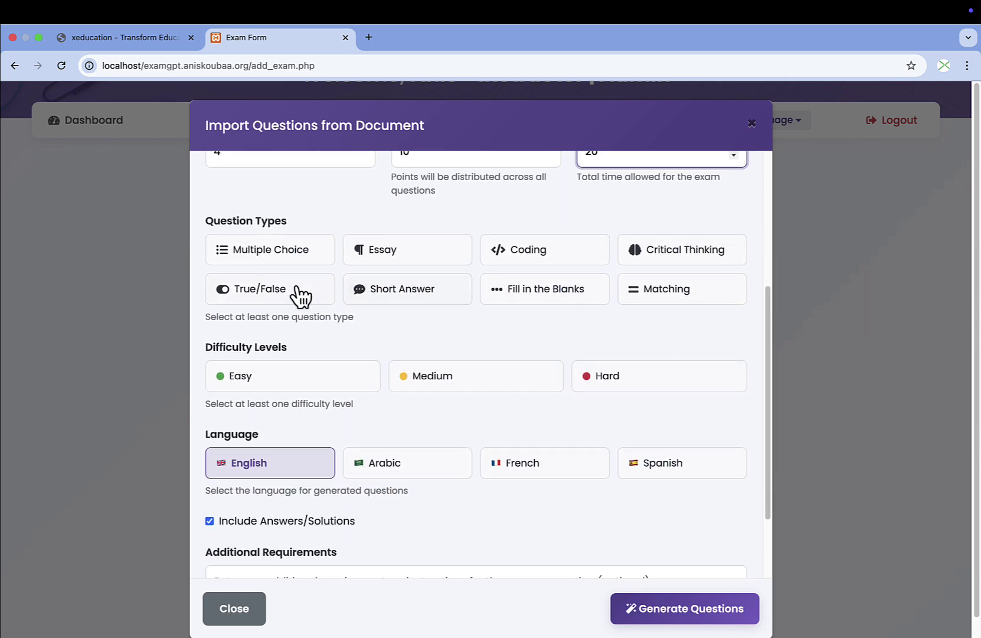
{"action": "scroll", "coordinate": [341, 267], "scroll_direction": "up", "scroll_amount": 1}
{"action": "left_click", "coordinate": [363, 165]}
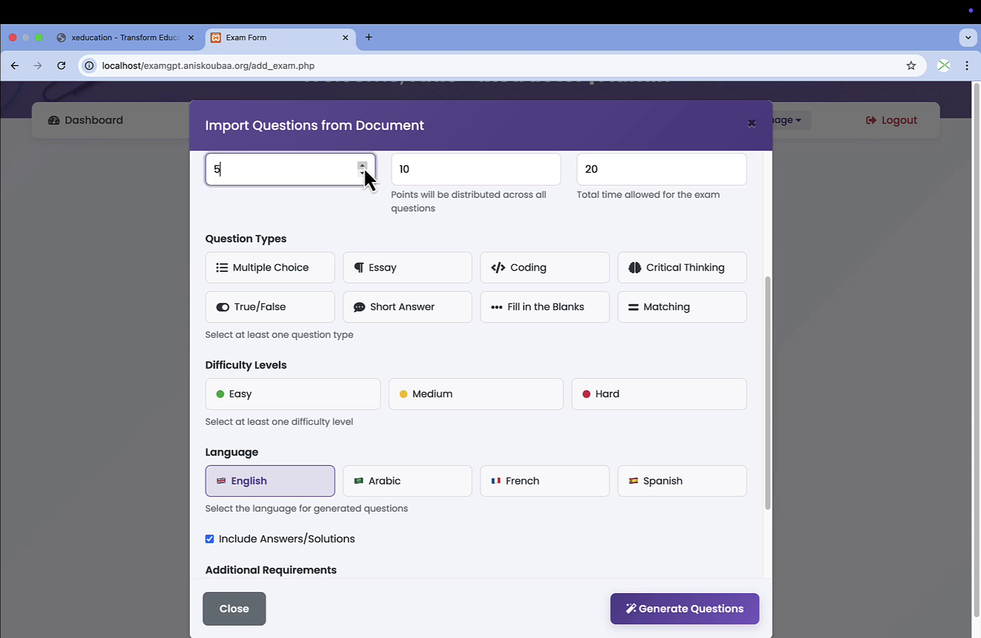
{"action": "scroll", "coordinate": [650, 331], "scroll_direction": "up", "scroll_amount": 5}
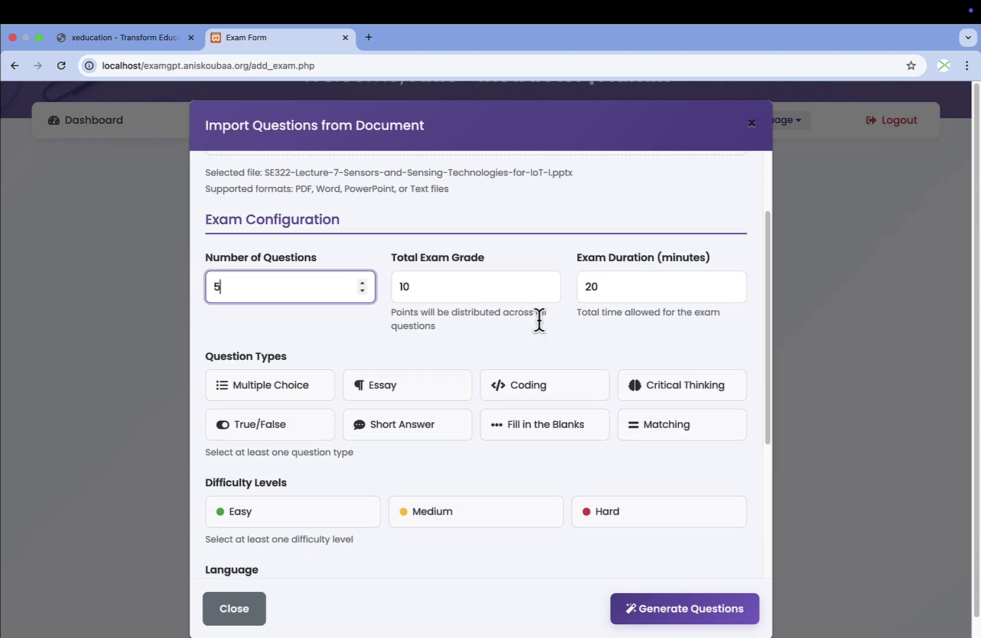
{"action": "scroll", "coordinate": [540, 316], "scroll_direction": "down", "scroll_amount": 3}
Include Coding, Multiple Choice and Critical Thinking questions at Medium and Hard difficulty.
{"action": "left_click", "coordinate": [583, 312]}
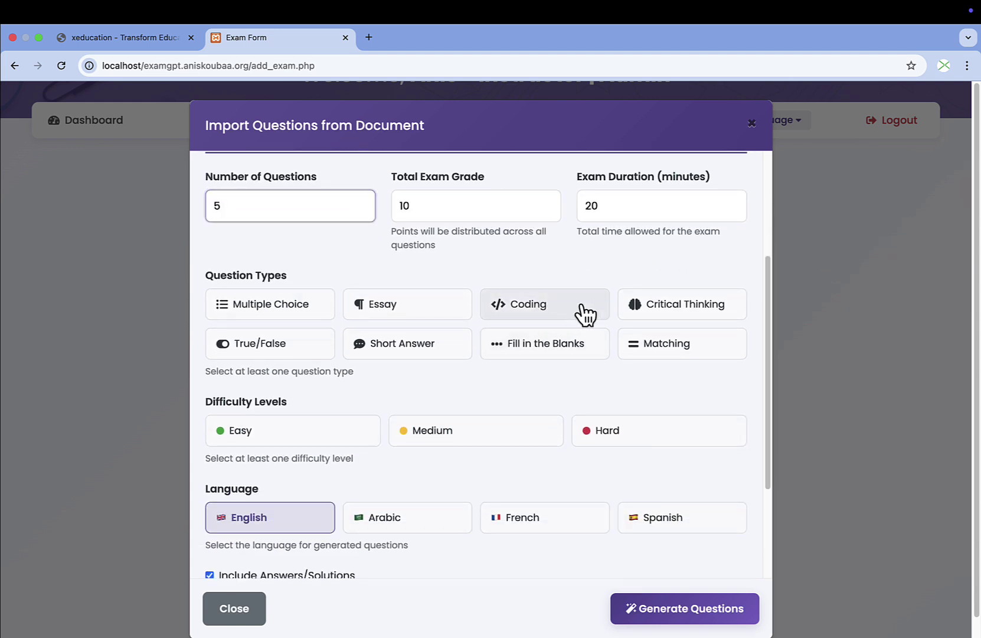
{"action": "left_click", "coordinate": [279, 312]}
{"action": "left_click", "coordinate": [685, 315]}
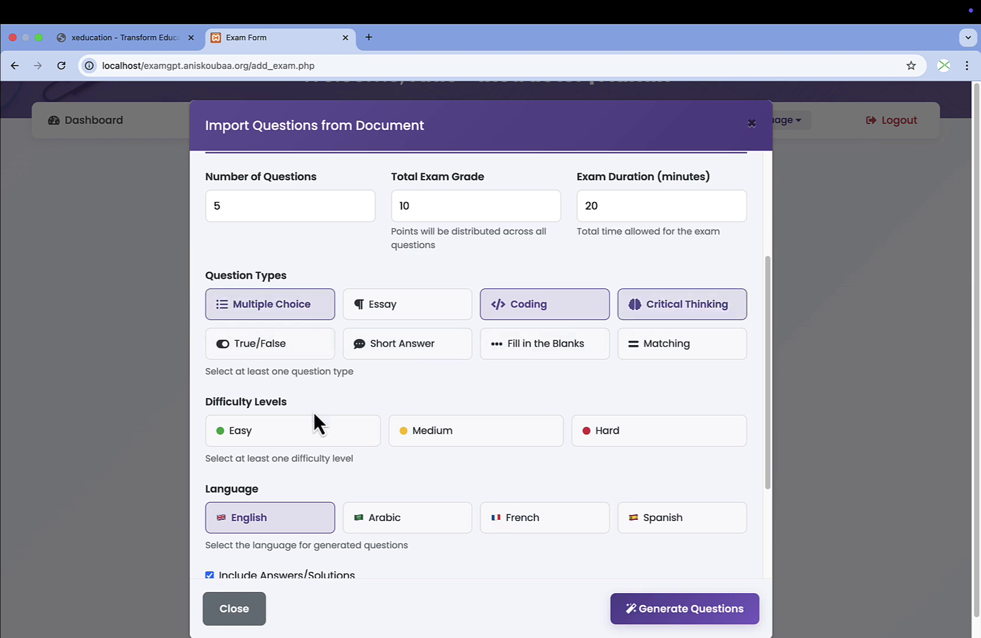
{"action": "scroll", "coordinate": [317, 408], "scroll_direction": "down", "scroll_amount": 3}
{"action": "scroll", "coordinate": [316, 413], "scroll_direction": "down", "scroll_amount": 1}
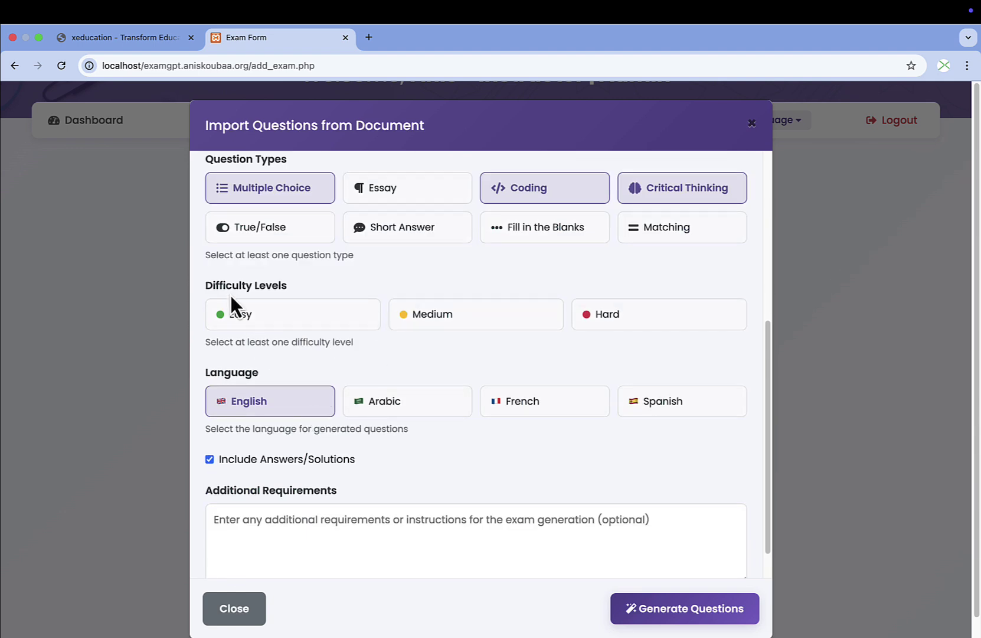
{"action": "left_click", "coordinate": [639, 319]}
{"action": "left_click", "coordinate": [496, 324]}
{"action": "scroll", "coordinate": [555, 365], "scroll_direction": "down", "scroll_amount": 1}
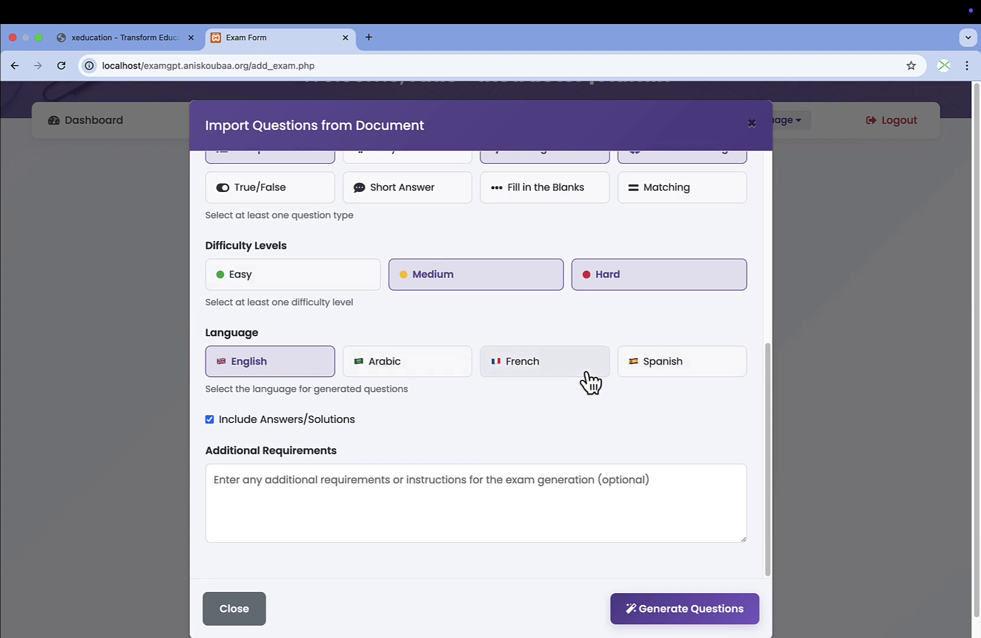
{"action": "scroll", "coordinate": [431, 428], "scroll_direction": "down", "scroll_amount": 1}
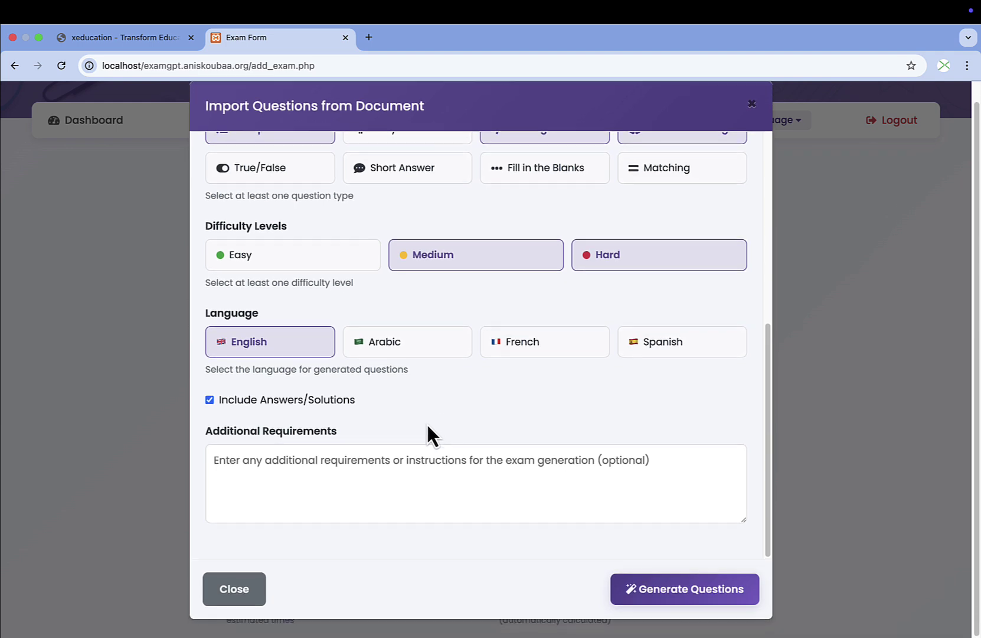
{"action": "left_click", "coordinate": [395, 485]}
Add requirements asking for well-elaborated questions closely related to the course content.
{"action": "type", "text": "I"}
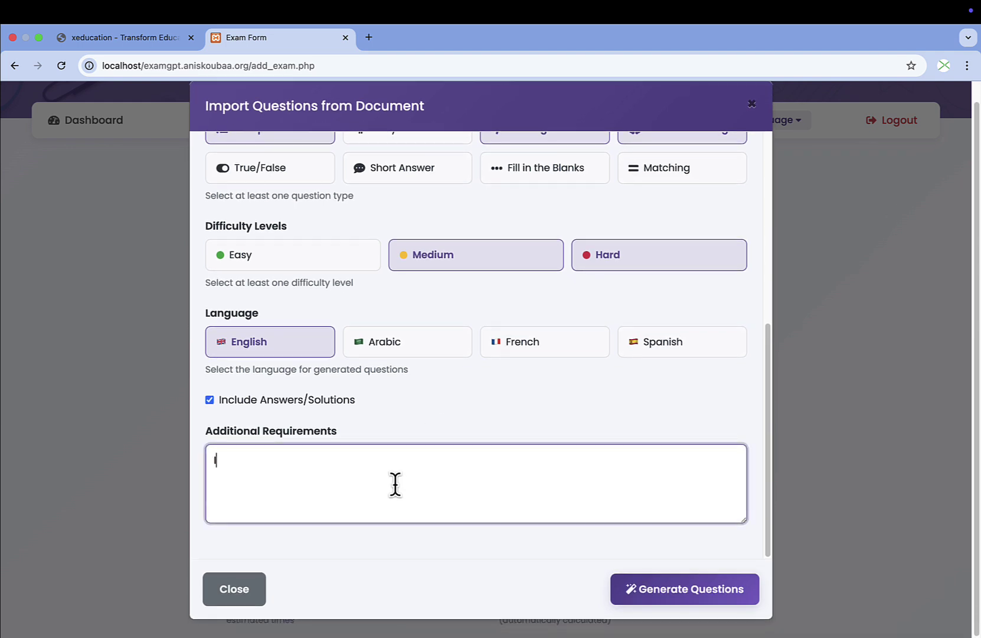
{"action": "type", "text": " want to have the question well elaborated"}
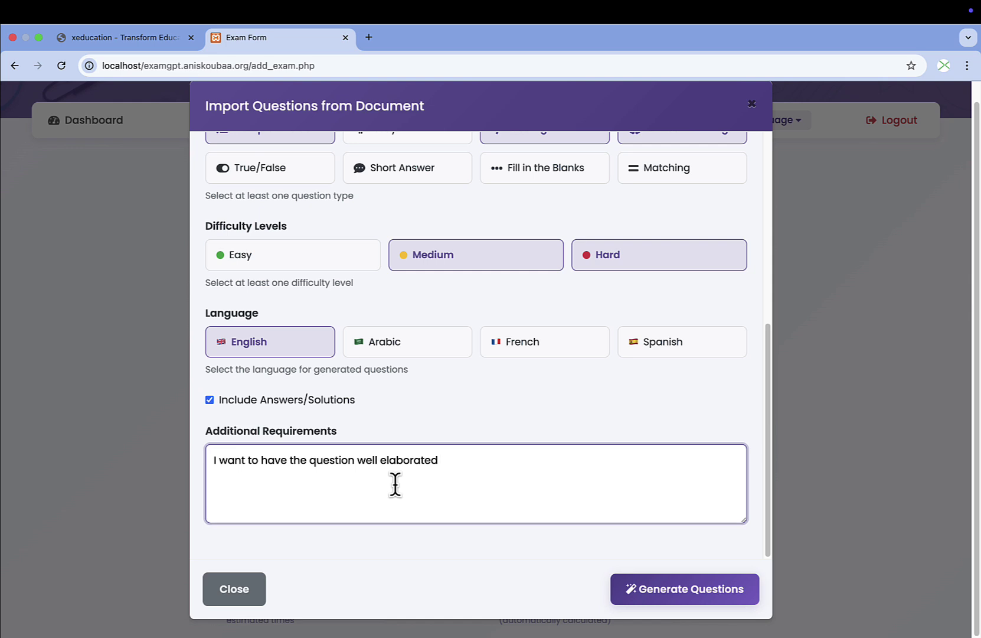
{"action": "key", "text": "Return"}
{"action": "type", "text": "Question must be"}
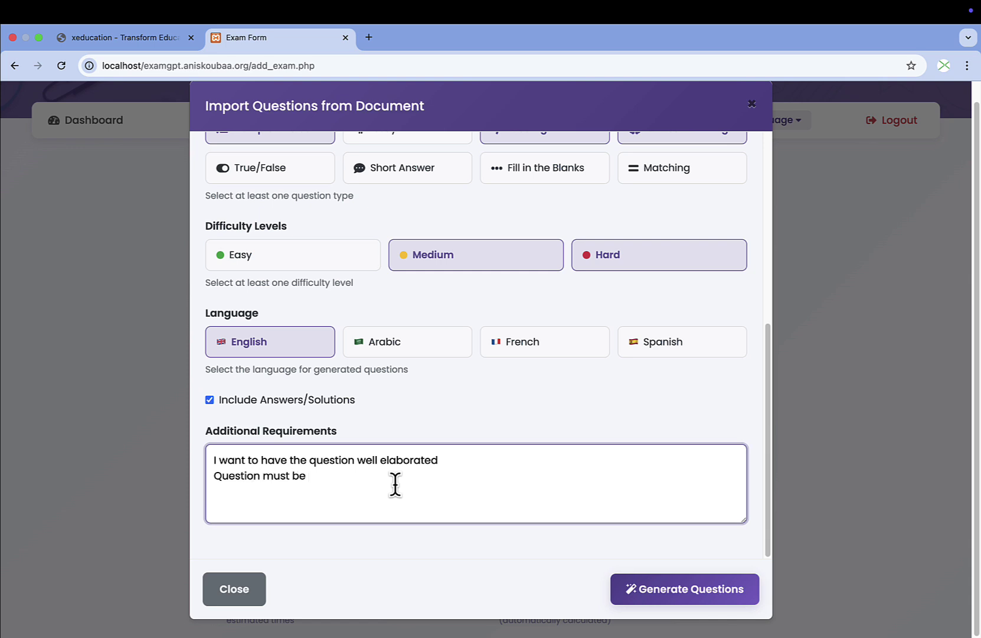
{"action": "type", "text": "very related to the course "}
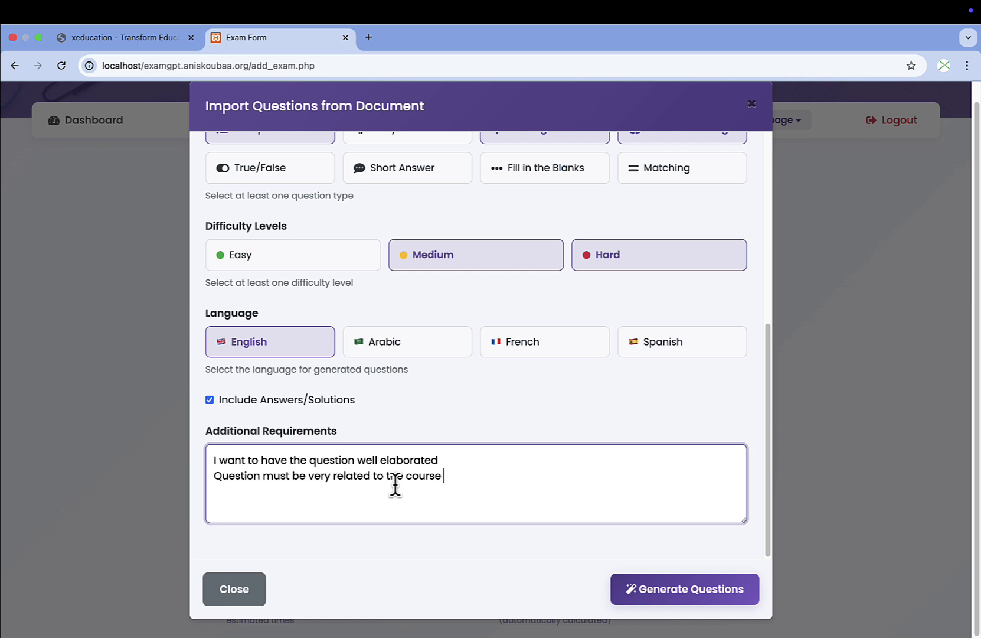
{"action": "type", "text": "content."}
{"action": "left_click_drag", "start_coordinate": [203, 437], "coordinate": [425, 438]}
{"action": "left_click", "coordinate": [496, 447]}
{"action": "scroll", "coordinate": [591, 464], "scroll_direction": "up", "scroll_amount": 4}
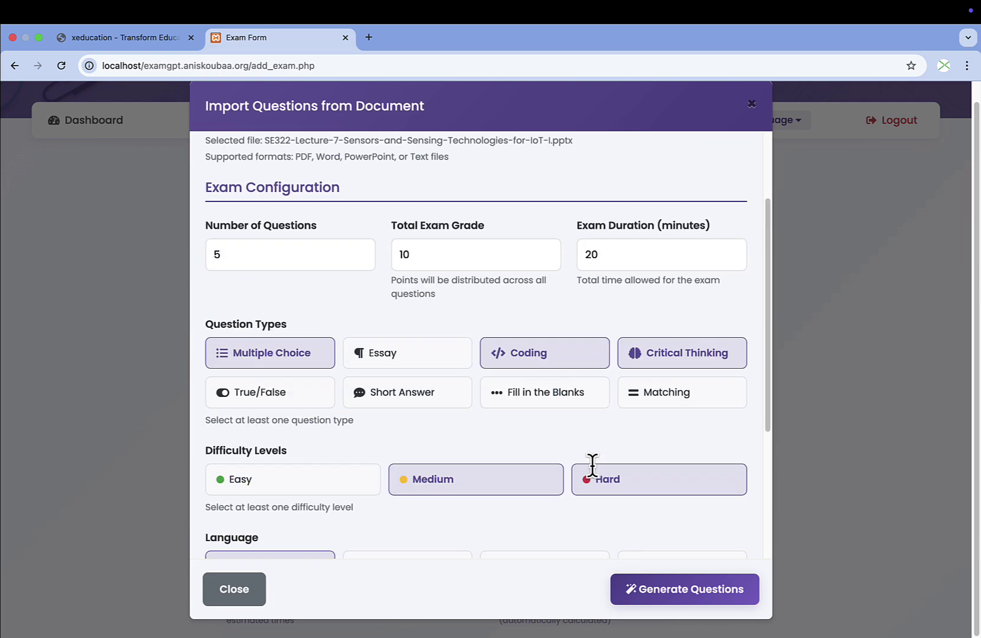
{"action": "scroll", "coordinate": [596, 478], "scroll_direction": "down", "scroll_amount": 4}
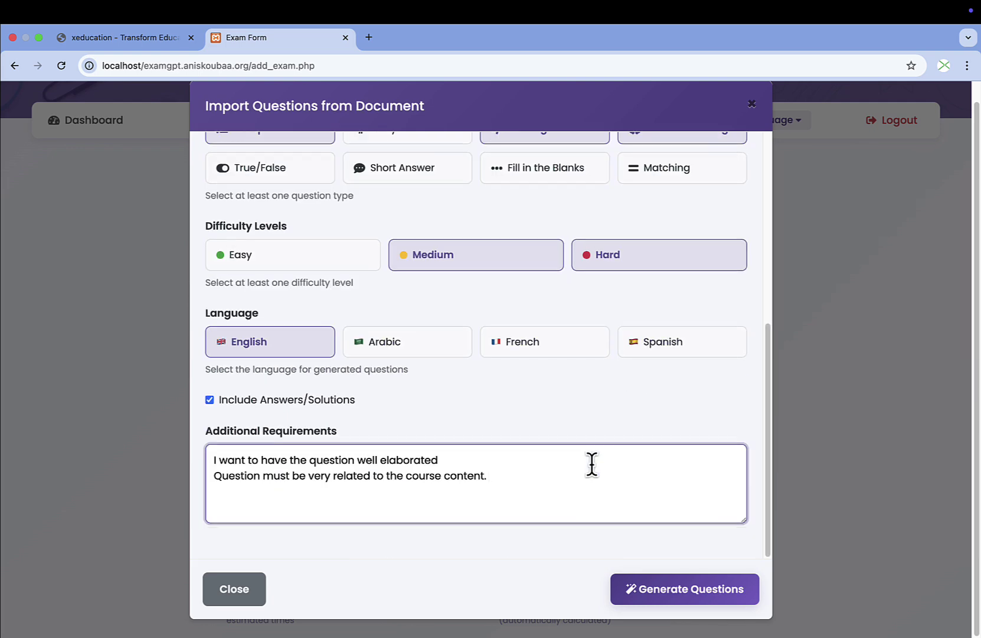
Generate the exam from the SE322 slides, filling the form with 20 minutes and 10 points.
{"action": "left_click", "coordinate": [685, 592]}
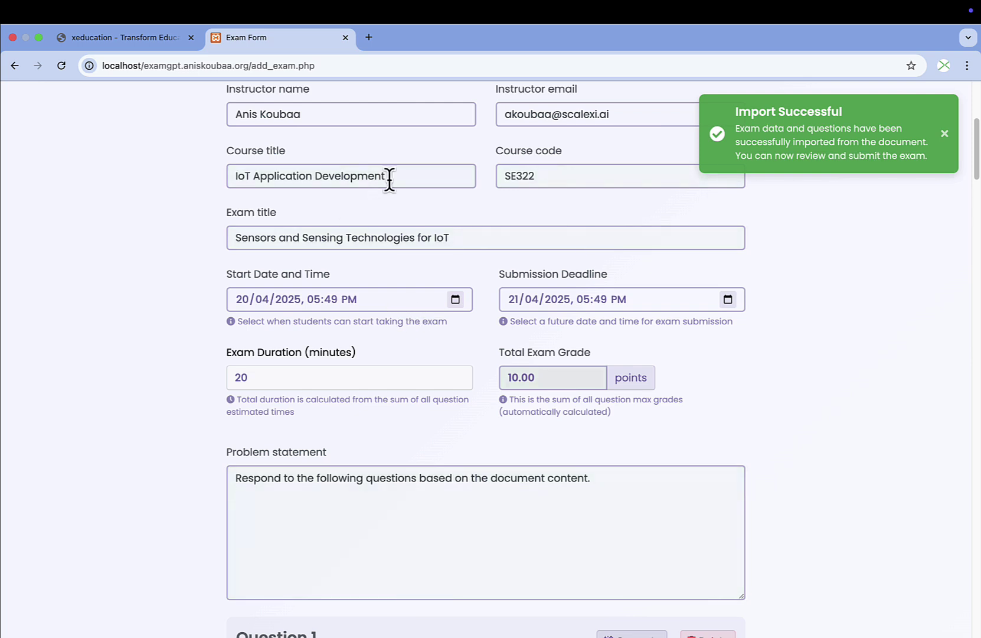
Check the imported course title, exam title and Question 1's grading rubric.
{"action": "left_click", "coordinate": [399, 175]}
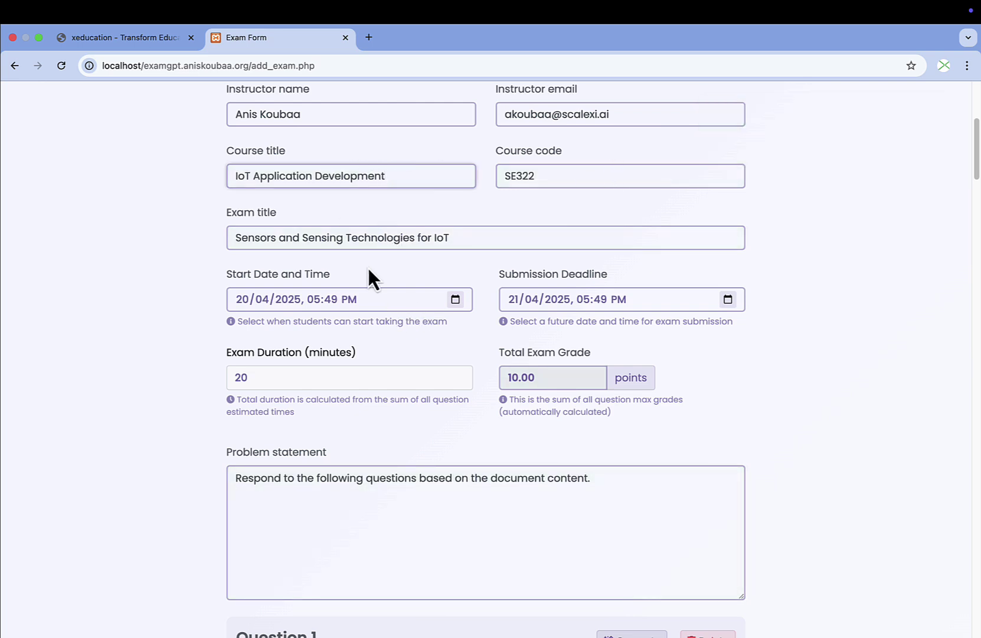
{"action": "scroll", "coordinate": [369, 268], "scroll_direction": "down", "scroll_amount": 3}
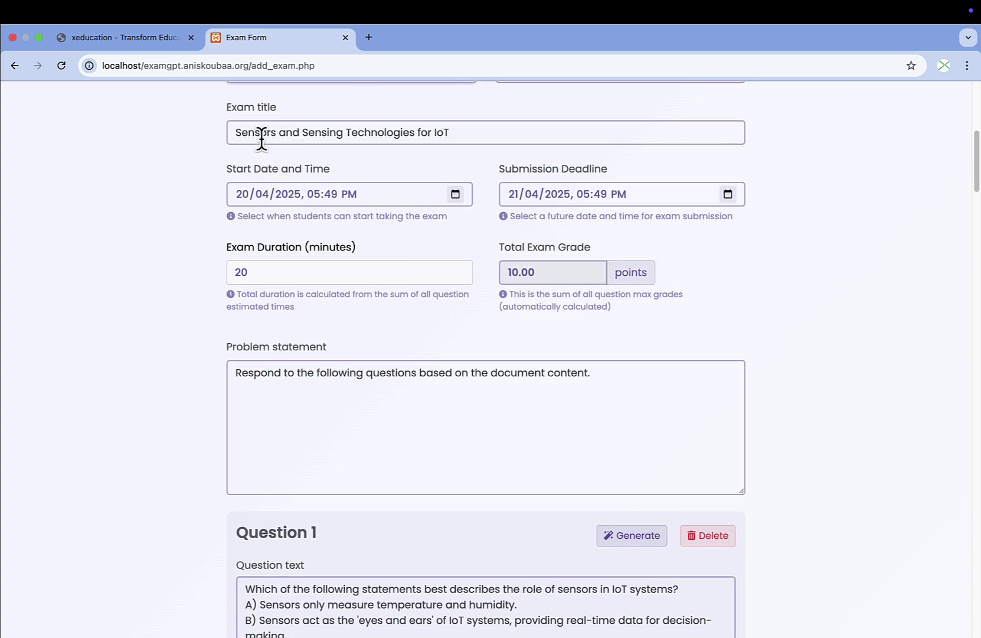
{"action": "left_click_drag", "start_coordinate": [236, 132], "coordinate": [521, 127]}
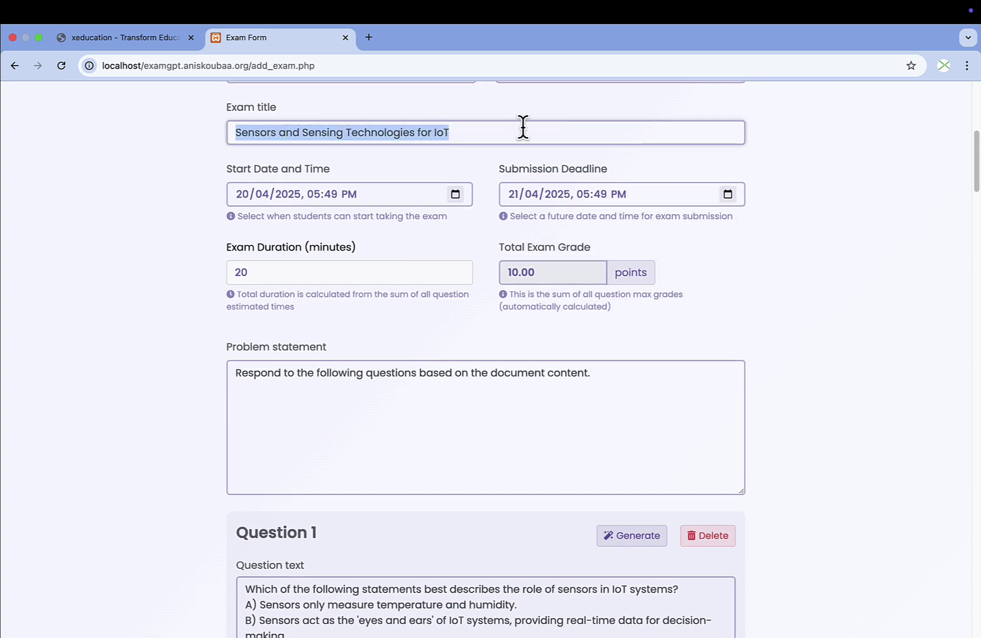
{"action": "scroll", "coordinate": [523, 129], "scroll_direction": "down", "scroll_amount": 1}
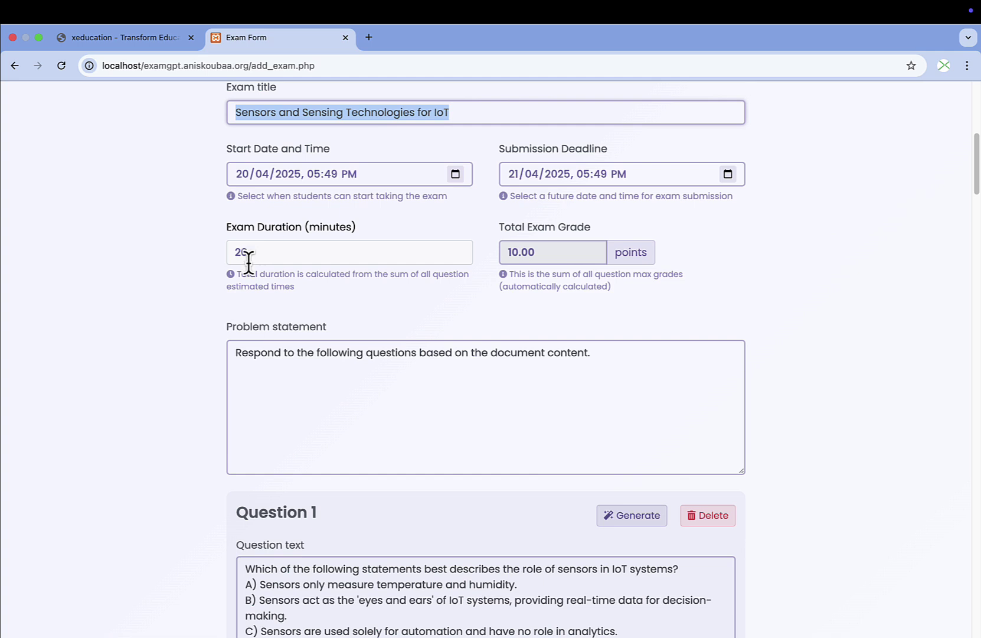
{"action": "scroll", "coordinate": [249, 251], "scroll_direction": "down", "scroll_amount": 2}
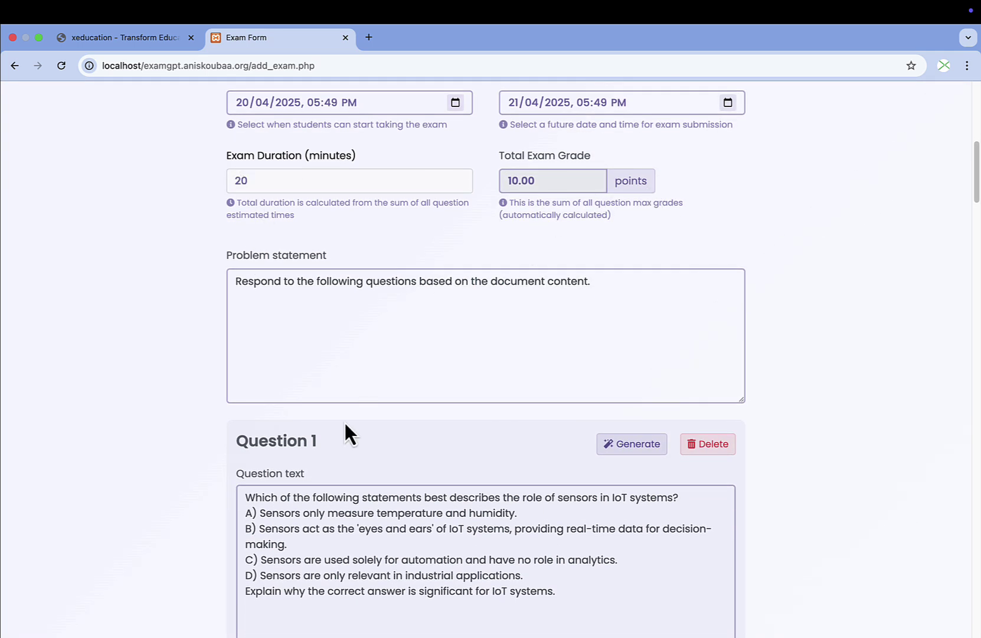
{"action": "scroll", "coordinate": [344, 421], "scroll_direction": "down", "scroll_amount": 3}
{"action": "scroll", "coordinate": [345, 379], "scroll_direction": "down", "scroll_amount": 3}
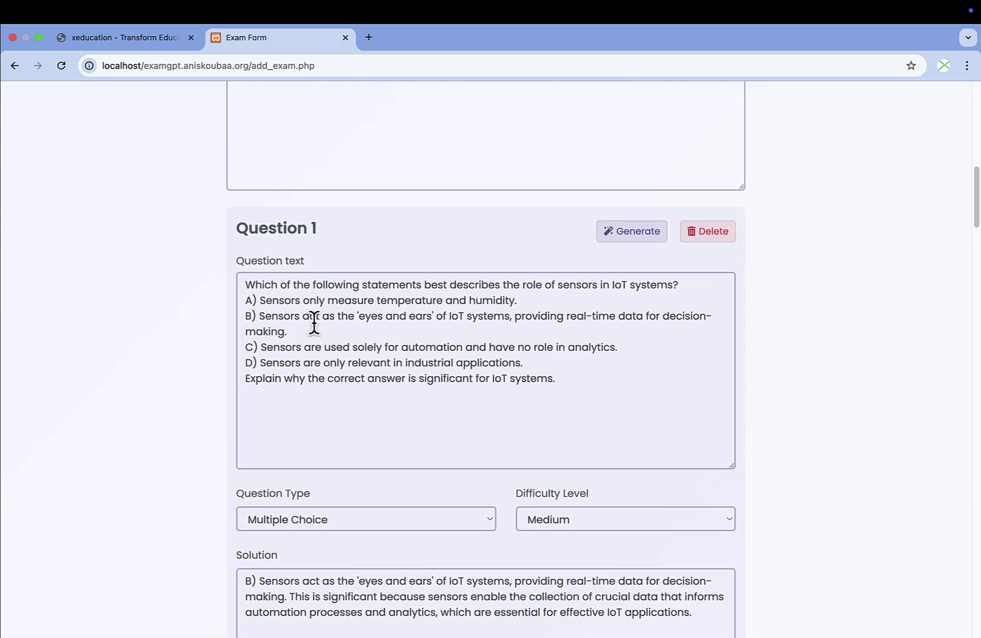
{"action": "scroll", "coordinate": [314, 322], "scroll_direction": "down", "scroll_amount": 3}
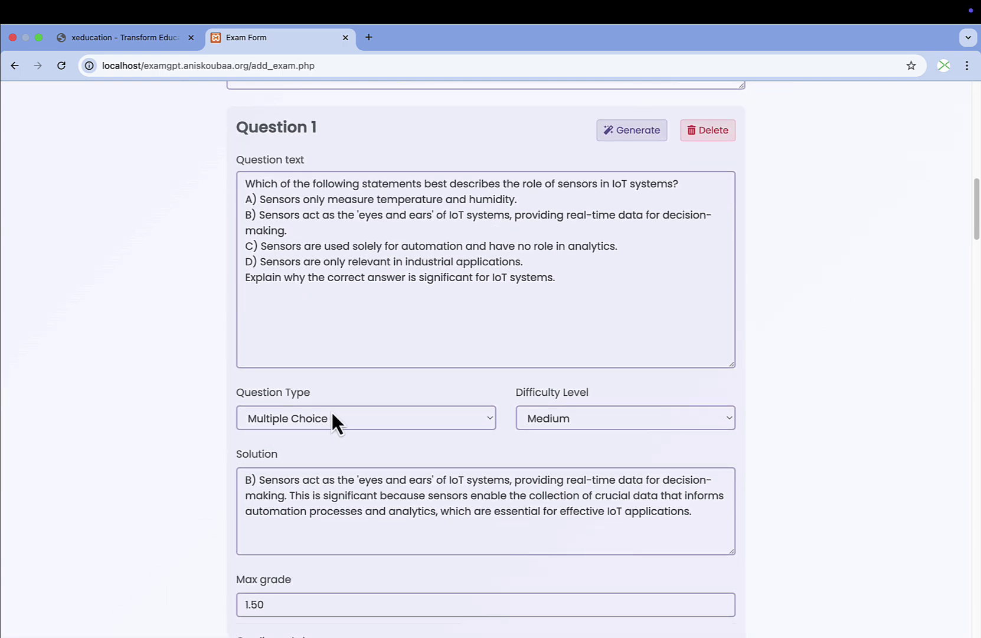
{"action": "scroll", "coordinate": [331, 416], "scroll_direction": "down", "scroll_amount": 8}
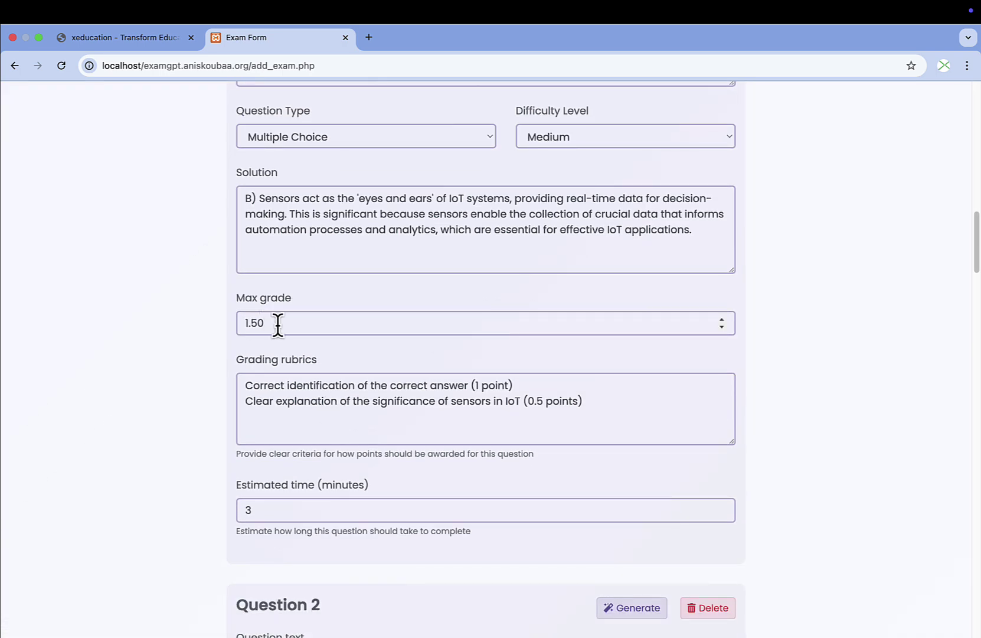
{"action": "triple_click", "coordinate": [243, 398]}
{"action": "key", "text": "ctrl+a"}
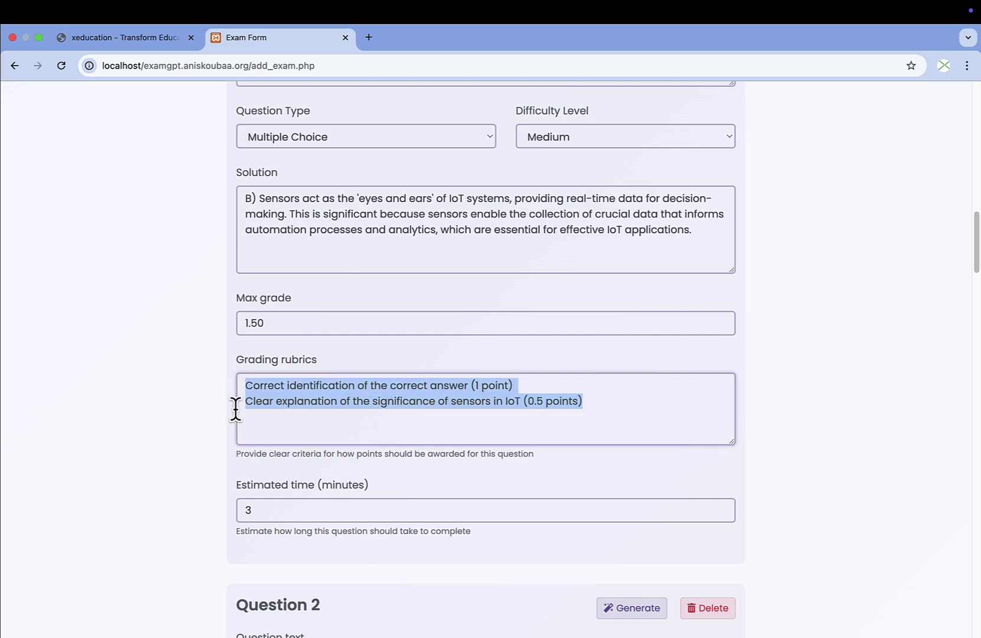
{"action": "scroll", "coordinate": [207, 437], "scroll_direction": "down", "scroll_amount": 7}
{"action": "scroll", "coordinate": [199, 396], "scroll_direction": "up", "scroll_amount": 20}
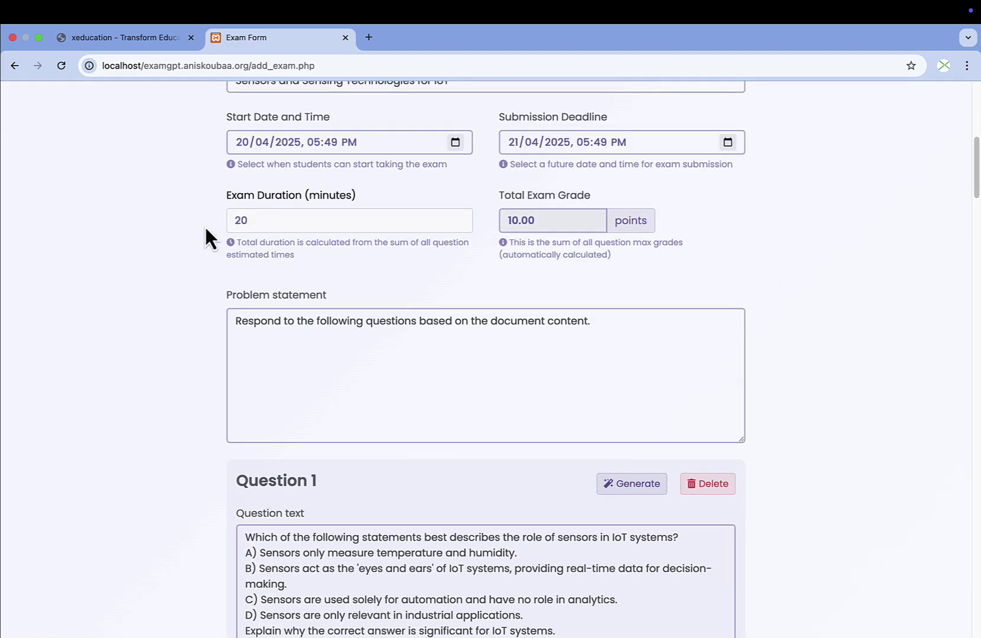
Review Questions 3 through 5 and place the cursor in Question 5's text.
{"action": "scroll", "coordinate": [86, 390], "scroll_direction": "down", "scroll_amount": 20}
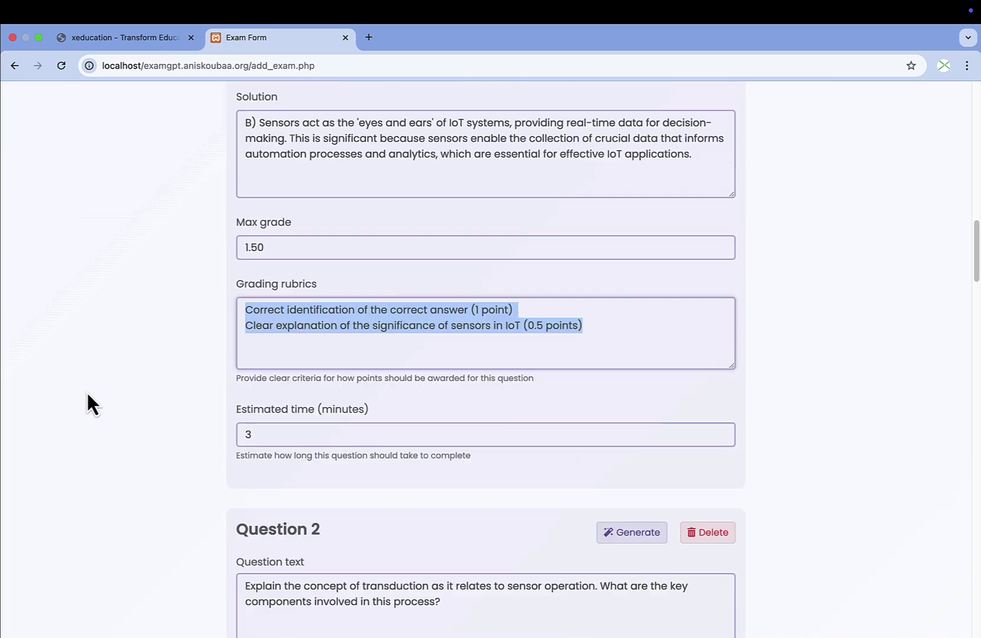
{"action": "scroll", "coordinate": [194, 424], "scroll_direction": "down", "scroll_amount": 7}
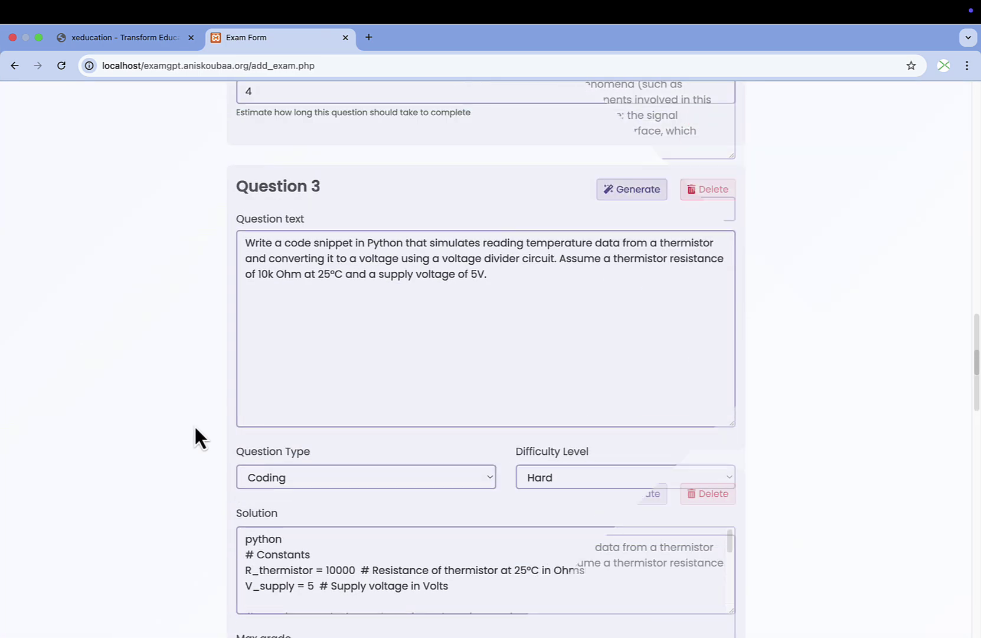
{"action": "left_click", "coordinate": [549, 318]}
{"action": "scroll", "coordinate": [537, 340], "scroll_direction": "up", "scroll_amount": 5}
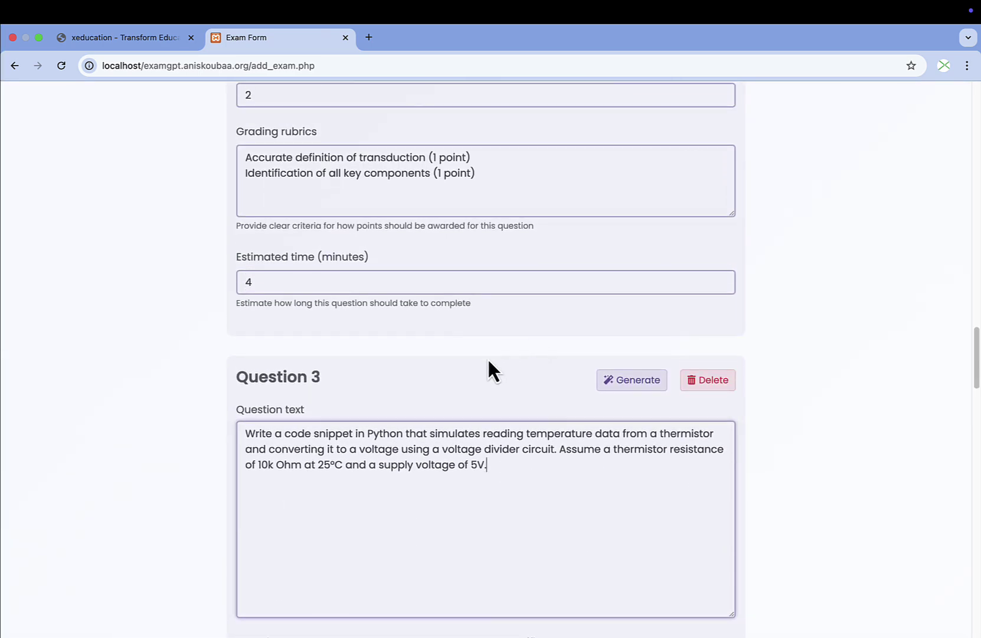
{"action": "scroll", "coordinate": [487, 358], "scroll_direction": "down", "scroll_amount": 1}
{"action": "scroll", "coordinate": [487, 358], "scroll_direction": "down", "scroll_amount": 7}
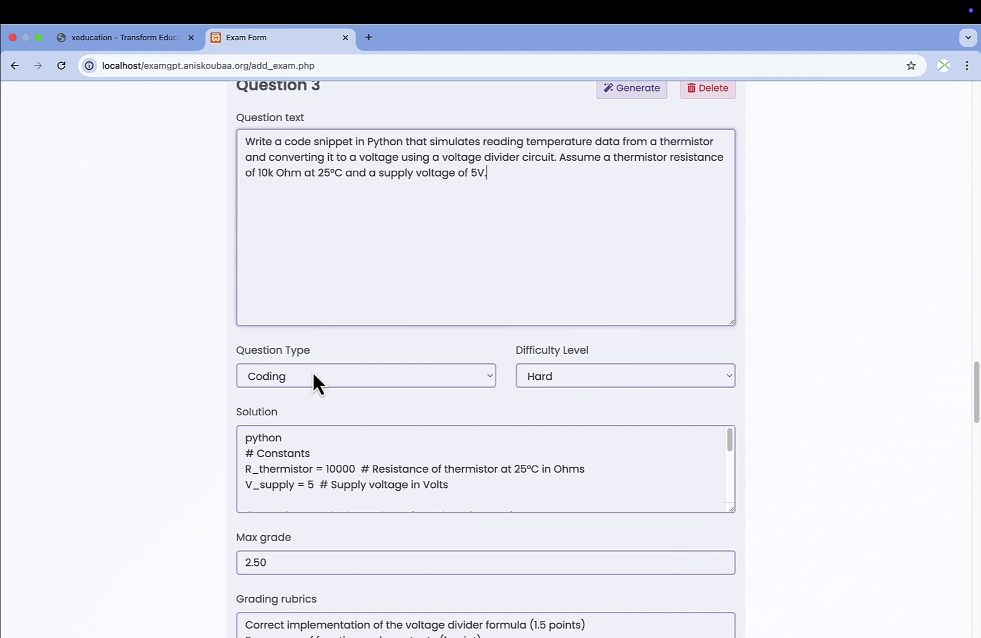
{"action": "scroll", "coordinate": [328, 449], "scroll_direction": "down", "scroll_amount": 3}
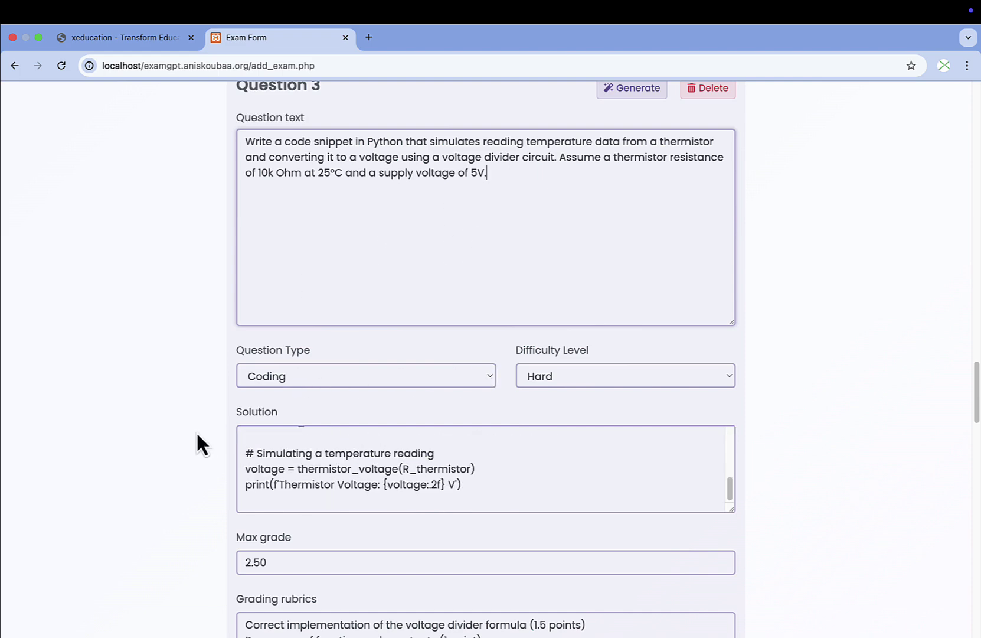
{"action": "scroll", "coordinate": [196, 429], "scroll_direction": "down", "scroll_amount": 14}
{"action": "scroll", "coordinate": [196, 438], "scroll_direction": "down", "scroll_amount": 5}
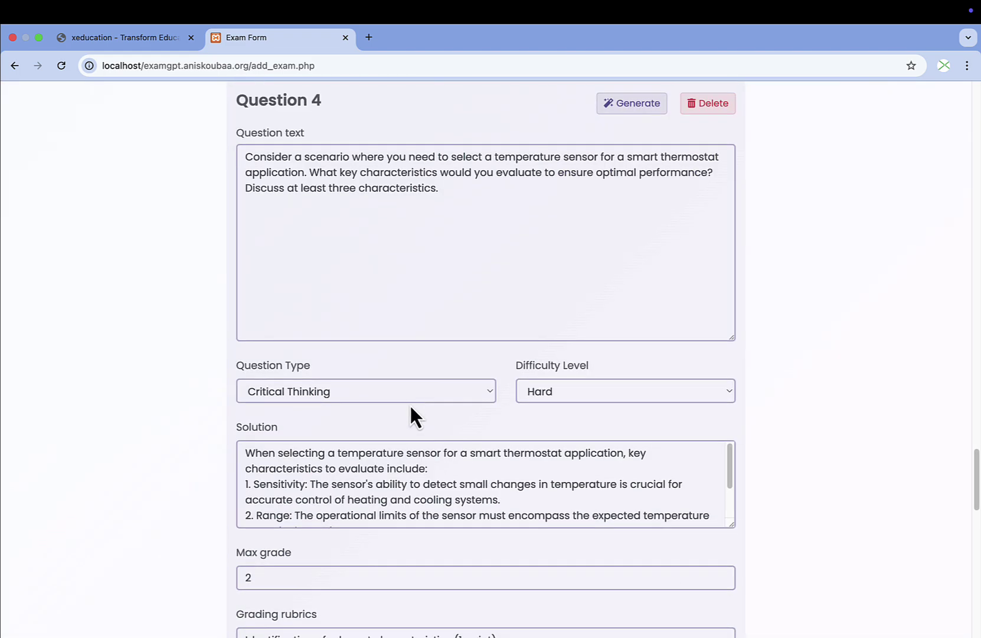
{"action": "scroll", "coordinate": [478, 307], "scroll_direction": "down", "scroll_amount": 6}
{"action": "scroll", "coordinate": [475, 334], "scroll_direction": "down", "scroll_amount": 6}
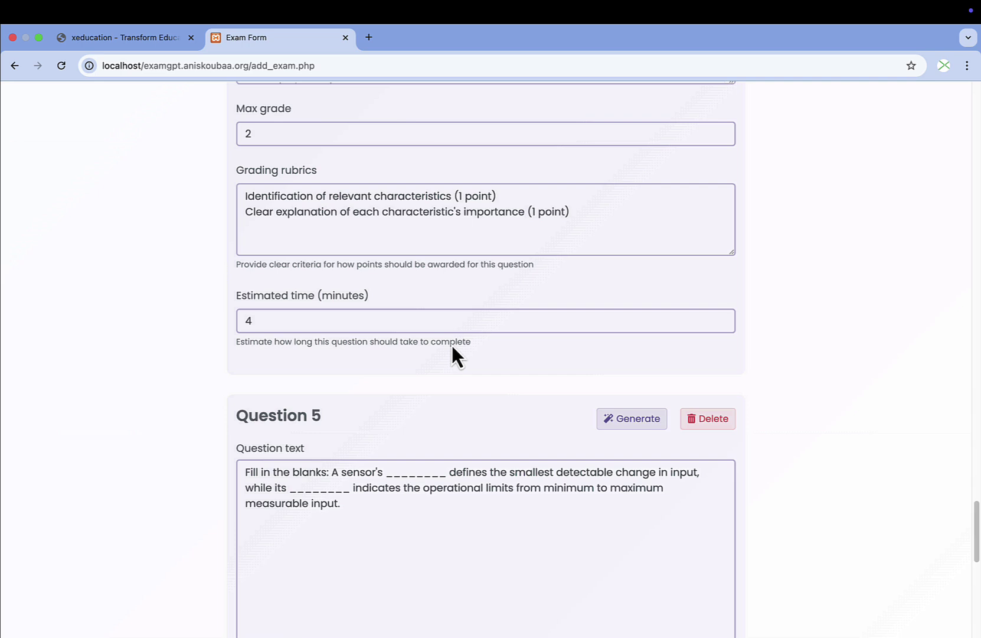
{"action": "scroll", "coordinate": [451, 342], "scroll_direction": "down", "scroll_amount": 5}
{"action": "left_click", "coordinate": [375, 334]}
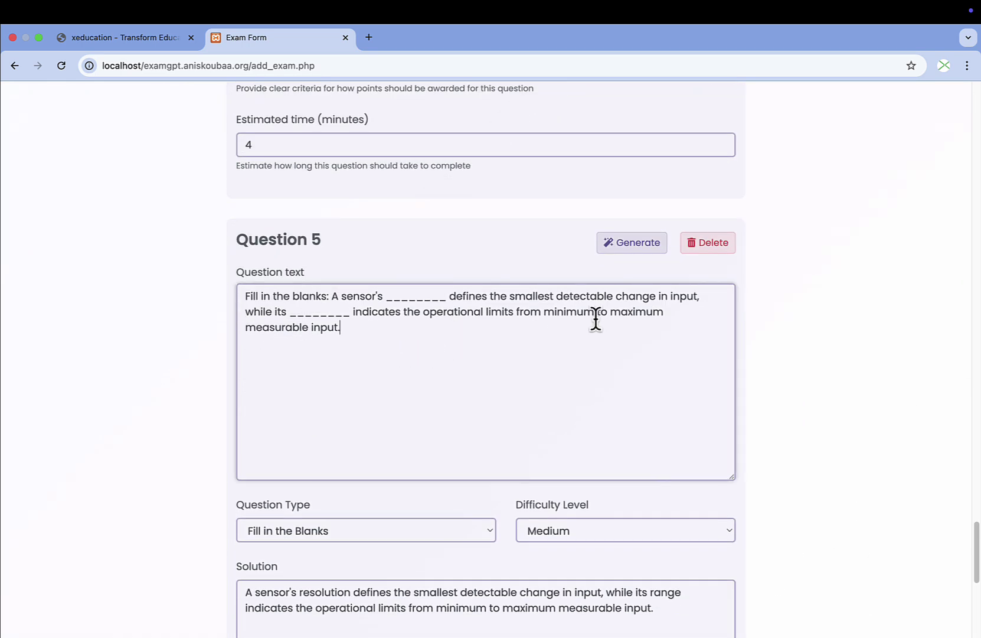
Try Matching as Question 5's enhanced type, then dismiss the enhancement options.
{"action": "left_click", "coordinate": [643, 251]}
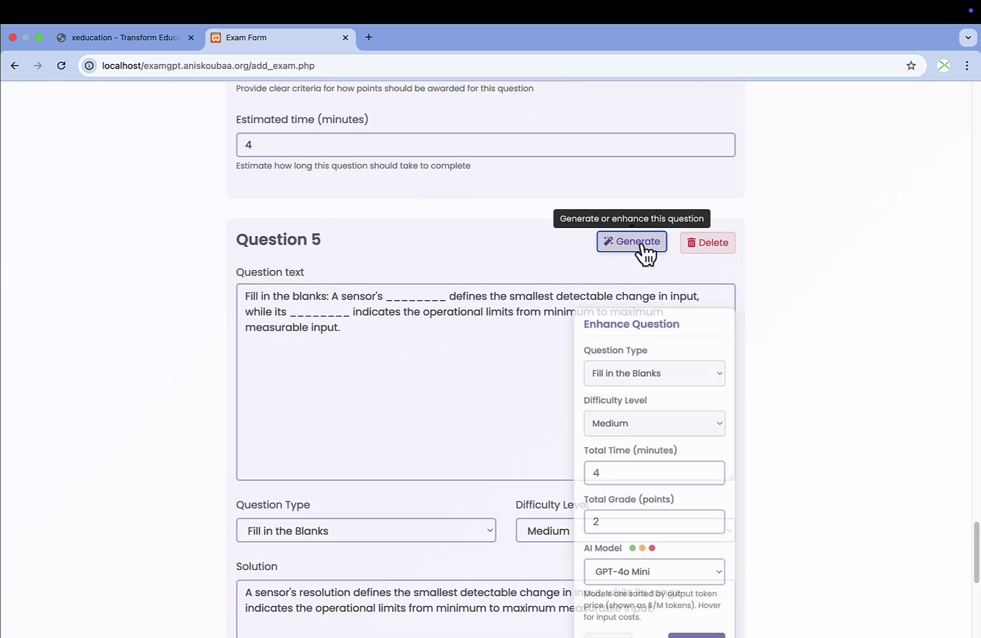
{"action": "left_click", "coordinate": [691, 375]}
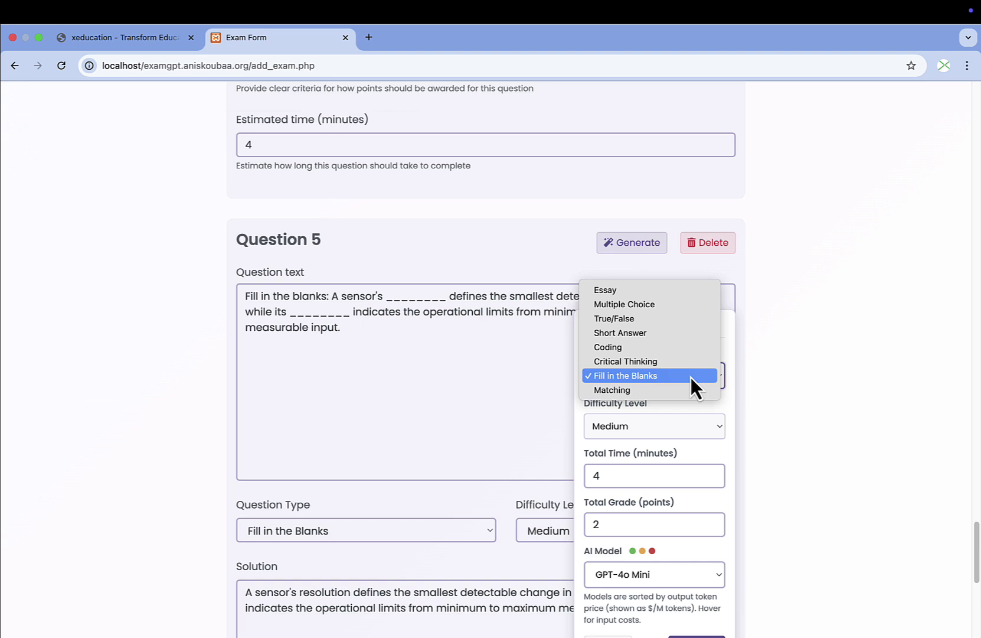
{"action": "left_click", "coordinate": [694, 388]}
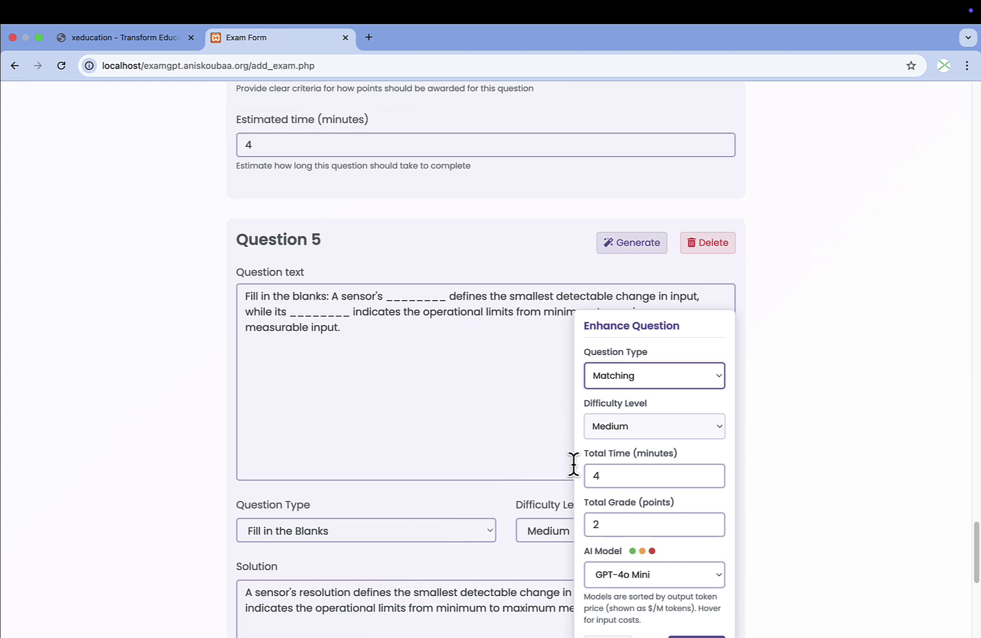
{"action": "left_click", "coordinate": [467, 430]}
{"action": "scroll", "coordinate": [469, 429], "scroll_direction": "down", "scroll_amount": 5}
Enhance Question 5 as Medium Fill in the Blanks and enlarge the solution box to read it.
{"action": "left_click", "coordinate": [640, 98]}
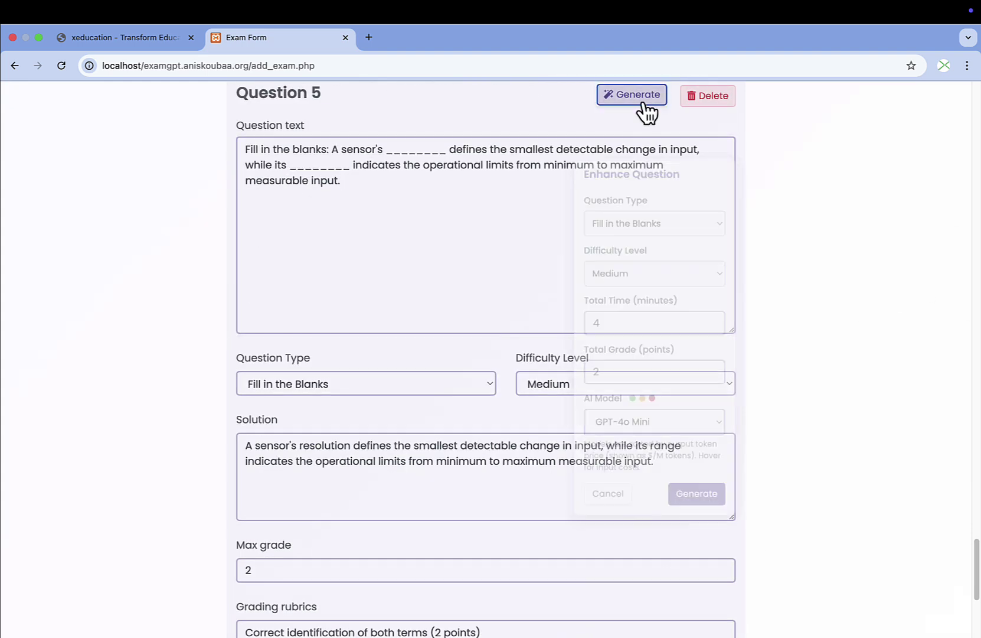
{"action": "left_click", "coordinate": [686, 499]}
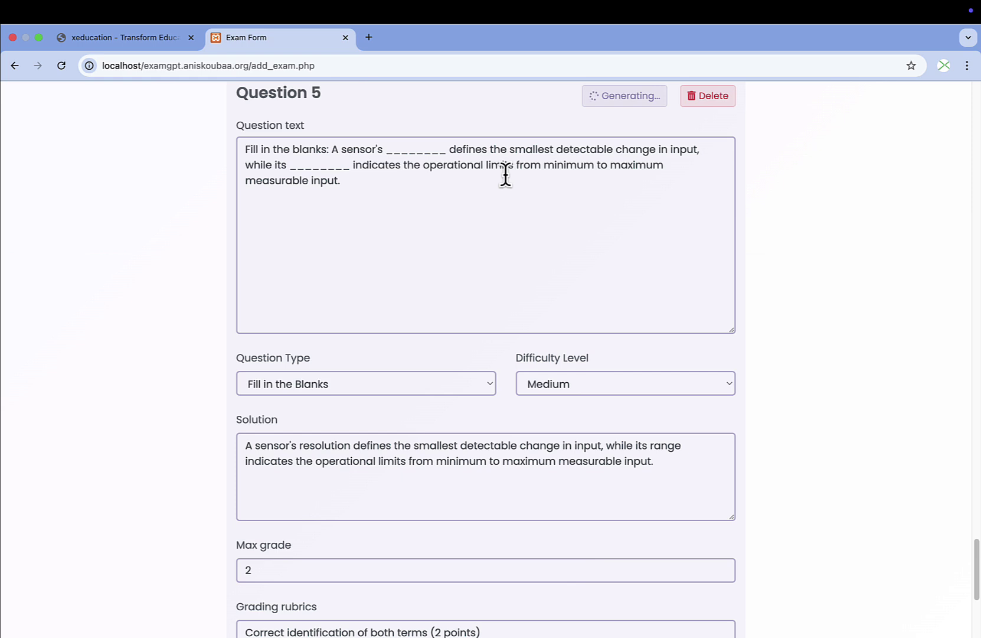
{"action": "scroll", "coordinate": [527, 216], "scroll_direction": "down", "scroll_amount": 1}
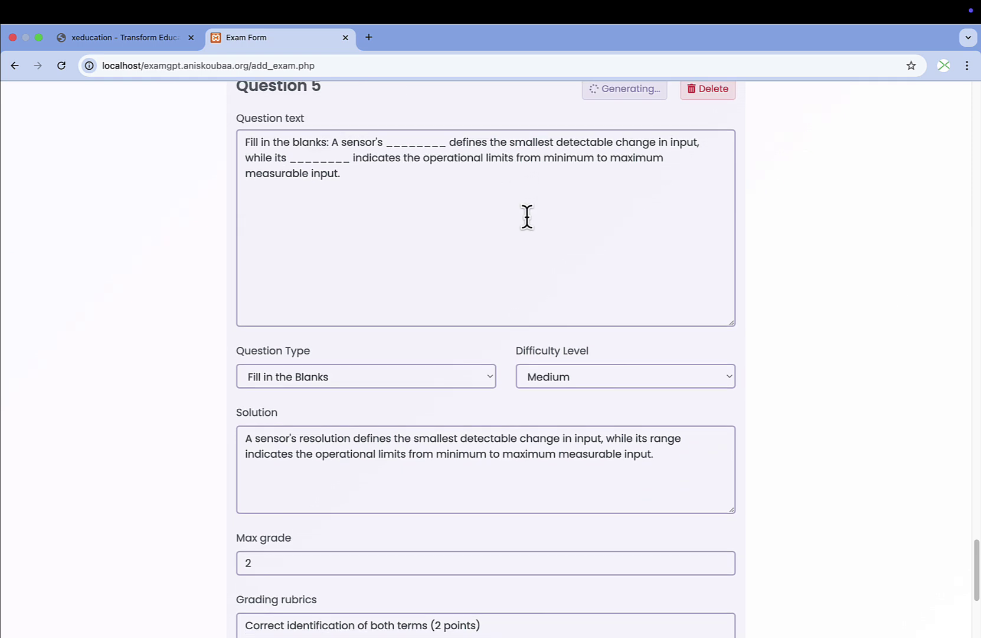
{"action": "scroll", "coordinate": [527, 217], "scroll_direction": "down", "scroll_amount": 5}
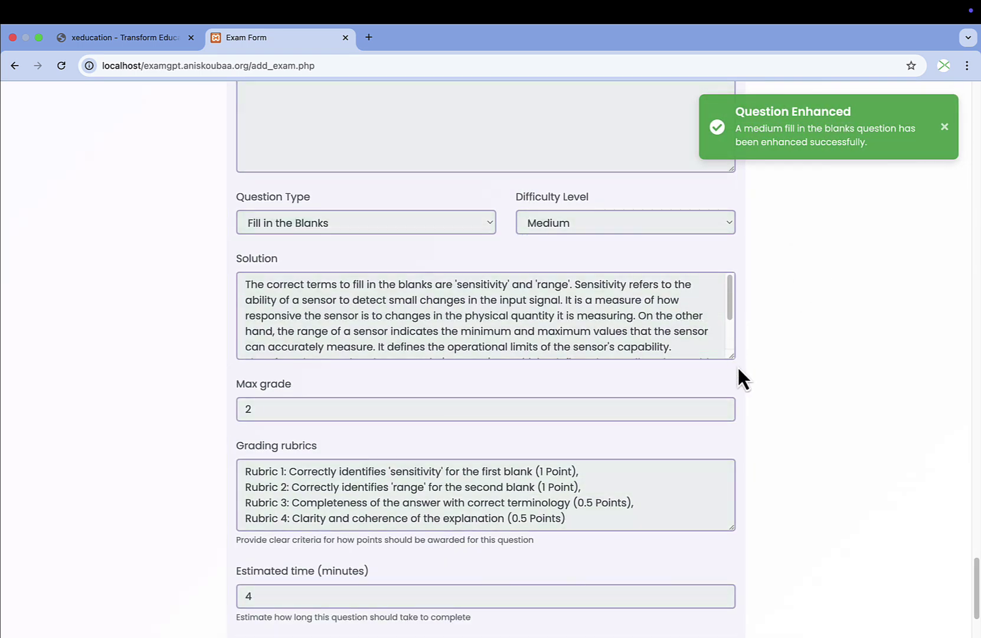
{"action": "left_click_drag", "start_coordinate": [728, 353], "coordinate": [732, 414]}
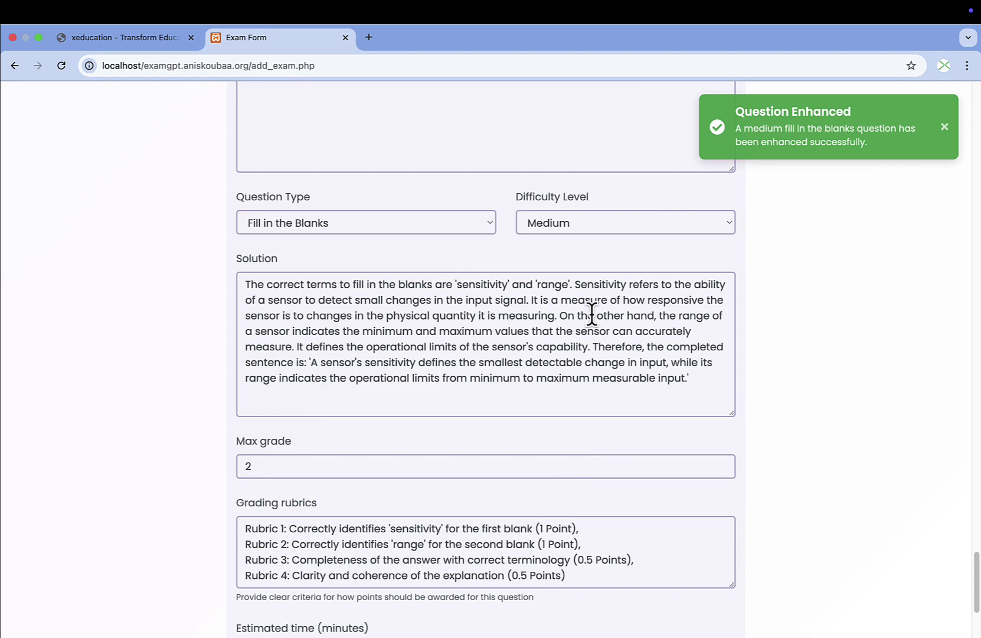
{"action": "scroll", "coordinate": [496, 342], "scroll_direction": "down", "scroll_amount": 2}
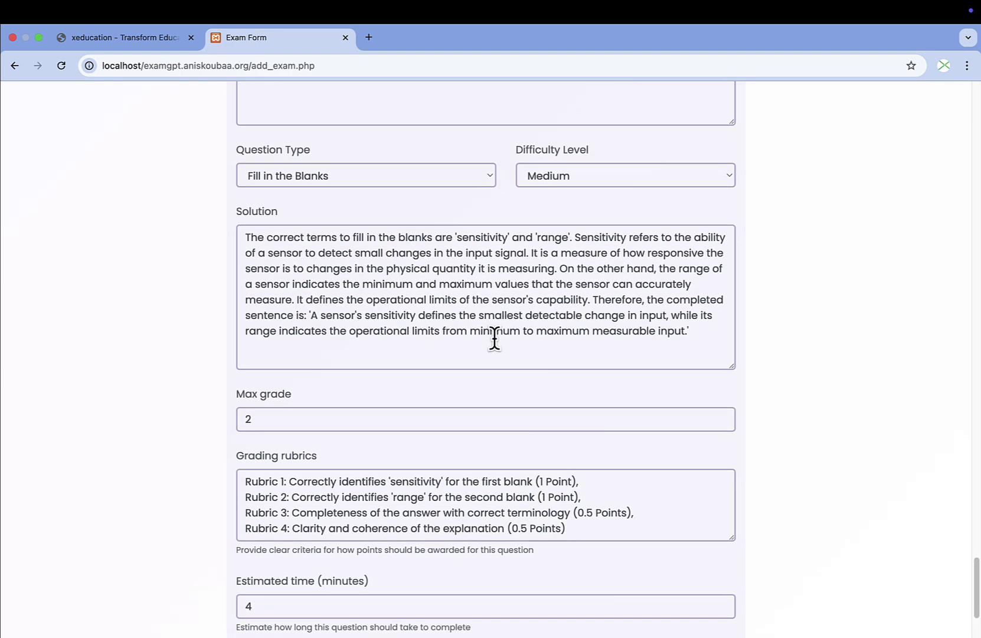
{"action": "scroll", "coordinate": [495, 338], "scroll_direction": "down", "scroll_amount": 1}
{"action": "scroll", "coordinate": [494, 338], "scroll_direction": "up", "scroll_amount": 1}
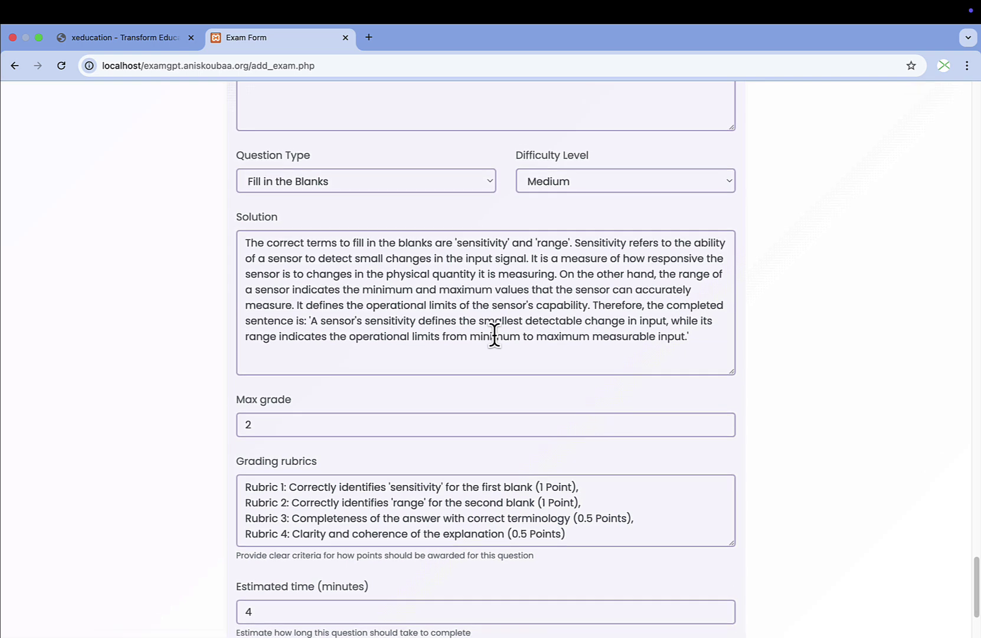
{"action": "scroll", "coordinate": [494, 334], "scroll_direction": "up", "scroll_amount": 6}
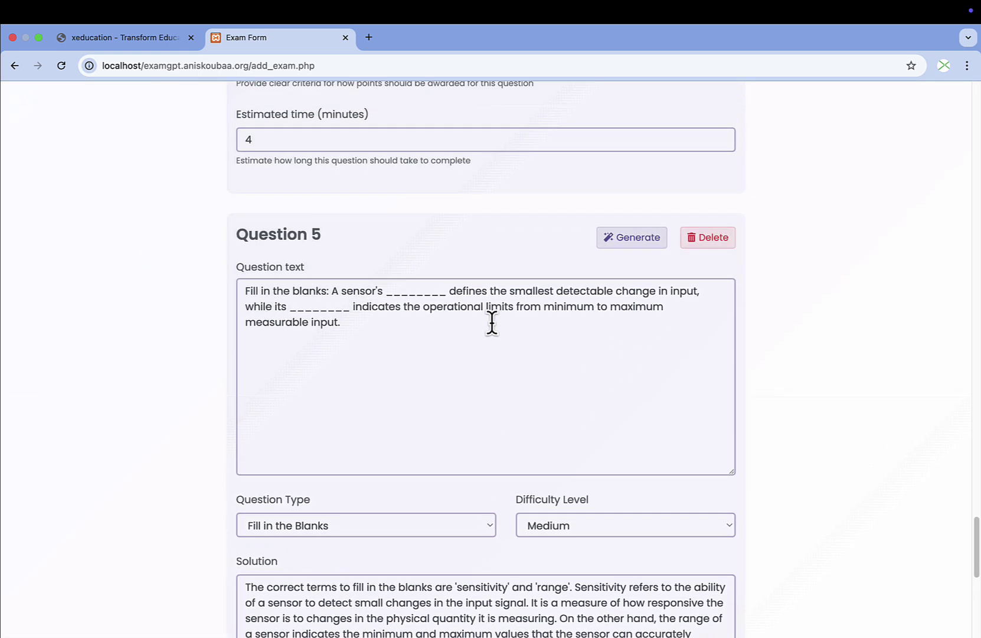
Regenerate Question 5 as a Medium True/False question and review the new rubric.
{"action": "left_click", "coordinate": [634, 236]}
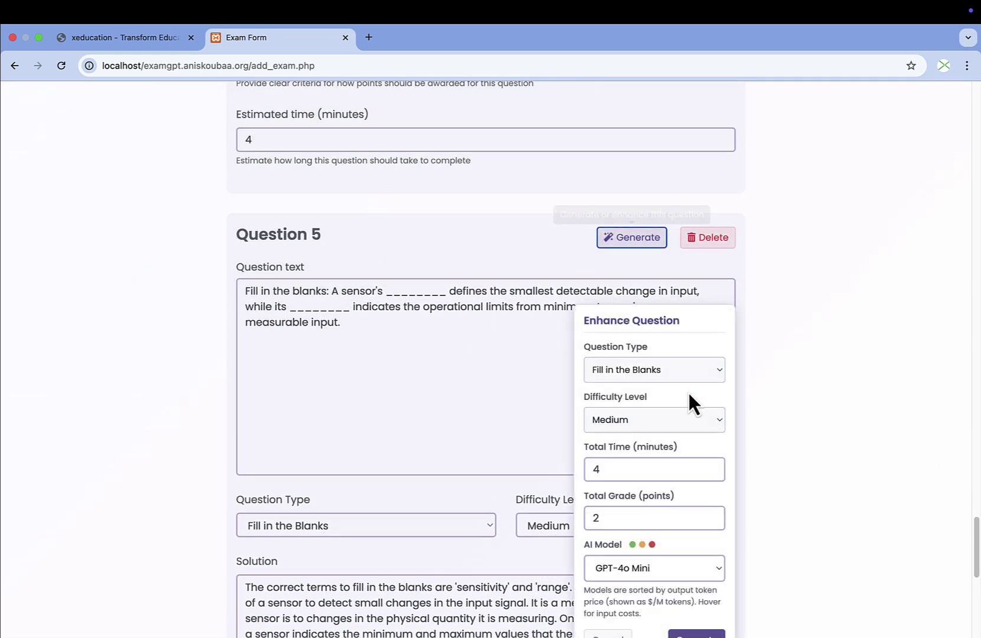
{"action": "left_click", "coordinate": [657, 371]}
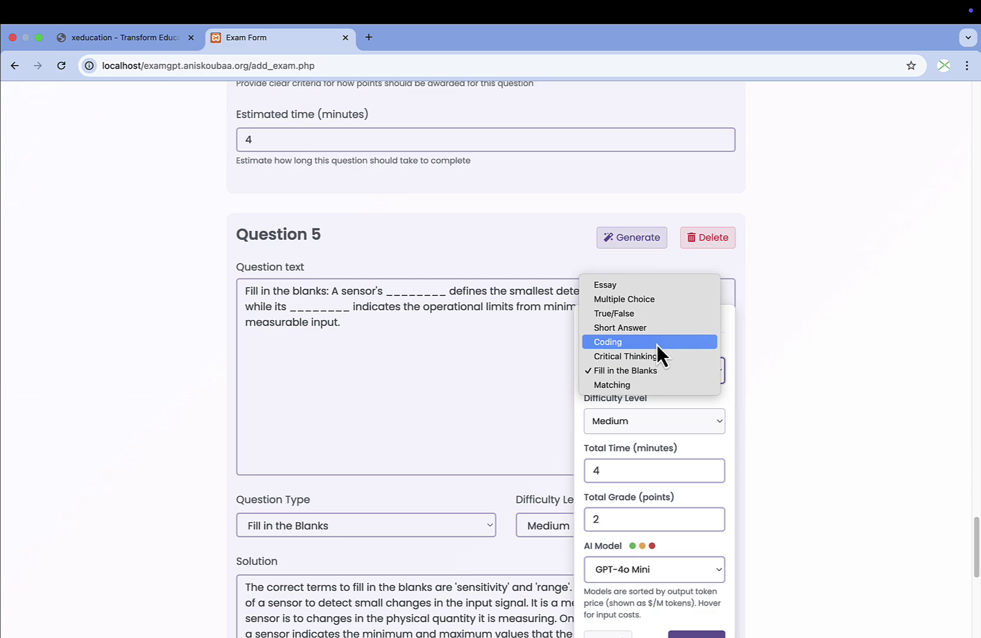
{"action": "left_click", "coordinate": [654, 314]}
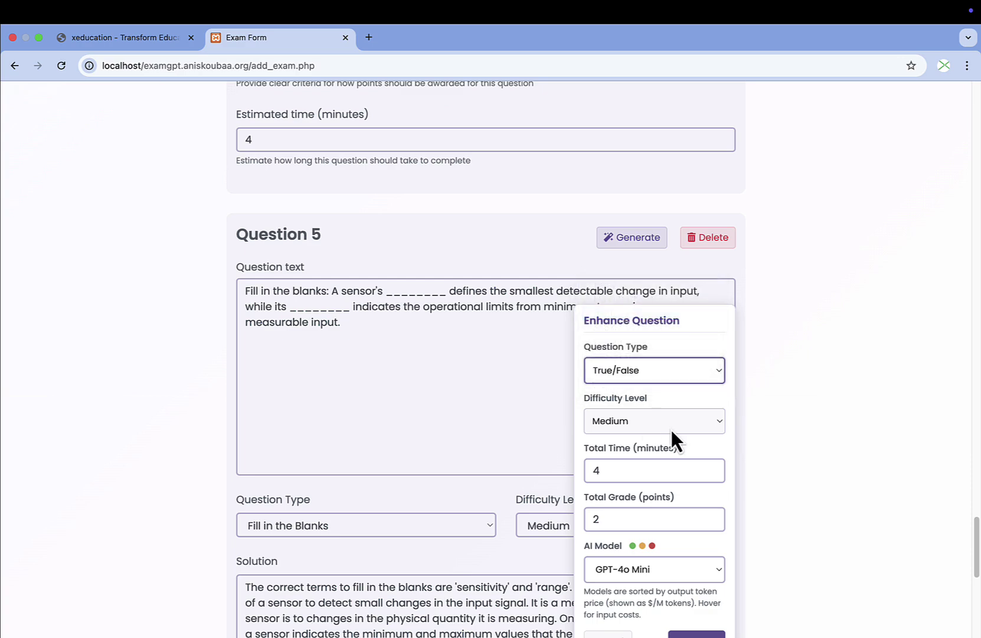
{"action": "scroll", "coordinate": [672, 431], "scroll_direction": "down", "scroll_amount": 7}
{"action": "left_click", "coordinate": [696, 241]}
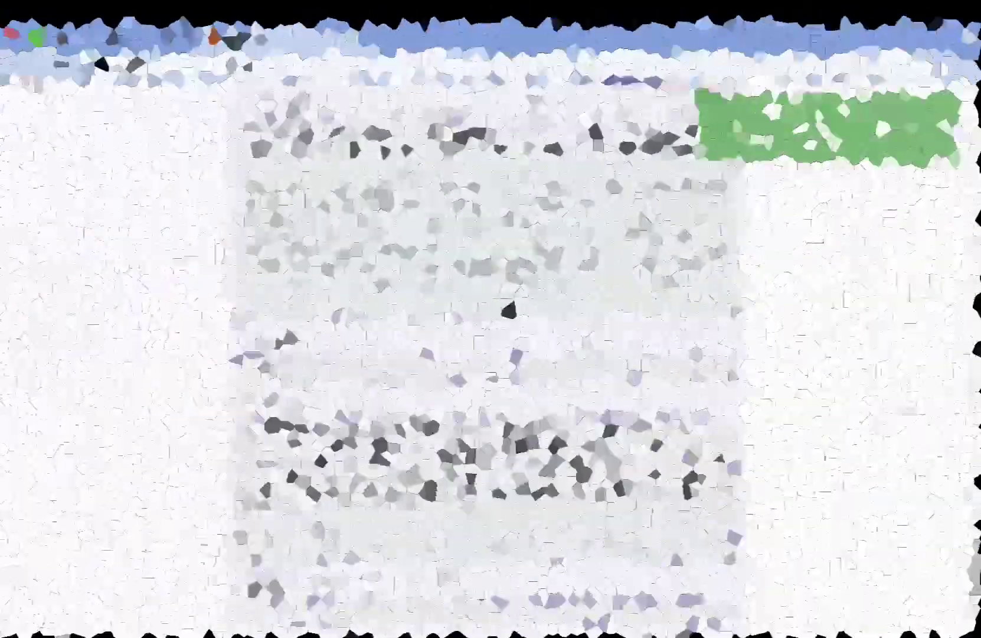
{"action": "scroll", "coordinate": [510, 304], "scroll_direction": "up", "scroll_amount": 15}
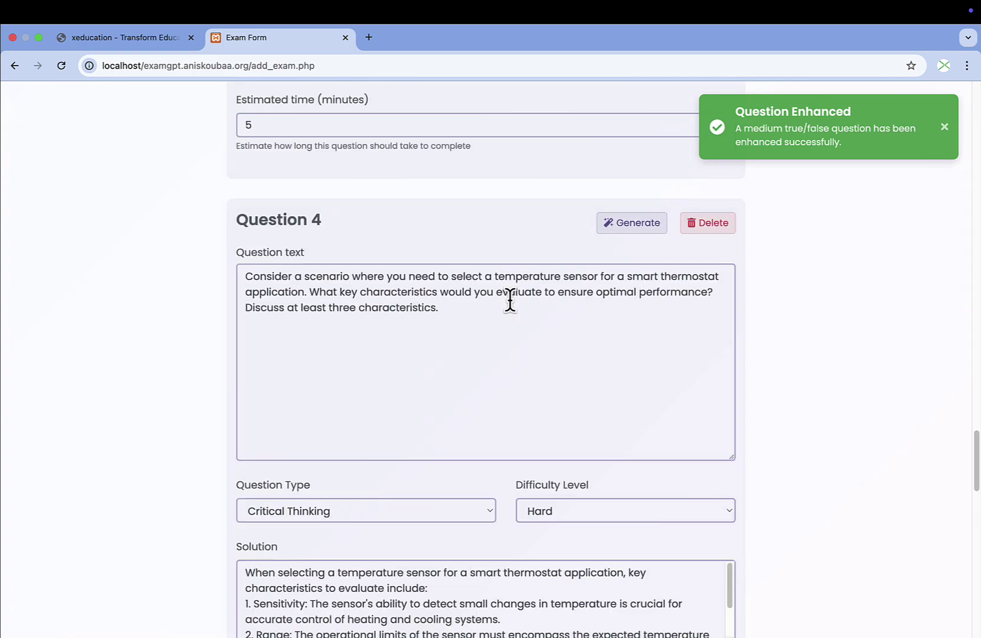
{"action": "scroll", "coordinate": [510, 300], "scroll_direction": "up", "scroll_amount": 15}
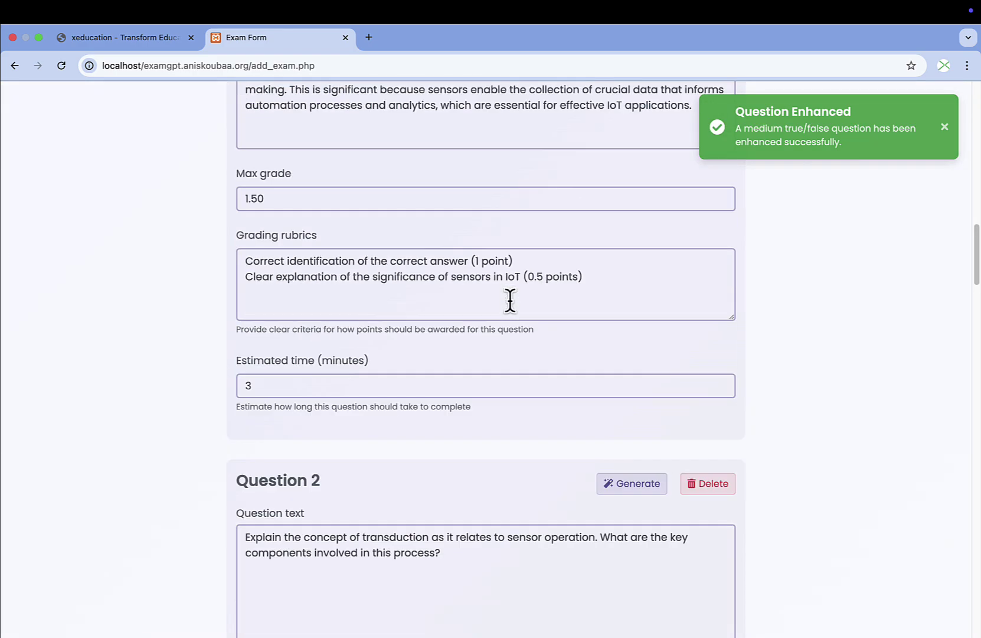
{"action": "scroll", "coordinate": [510, 300], "scroll_direction": "down", "scroll_amount": 20}
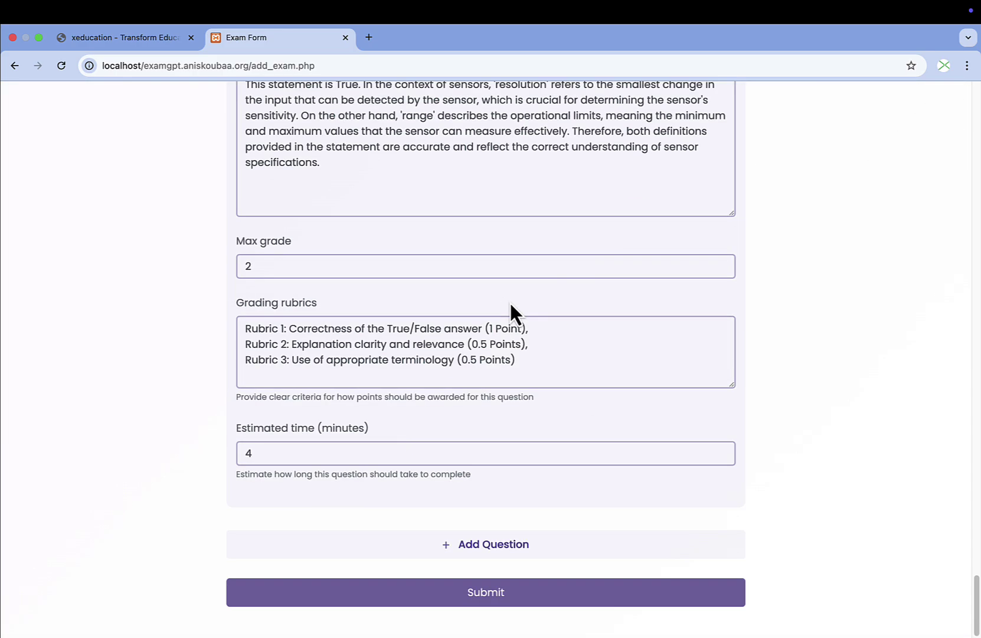
Submit the SE322 Sensors exam and enrol one student by their e-mail address.
{"action": "left_click", "coordinate": [519, 597]}
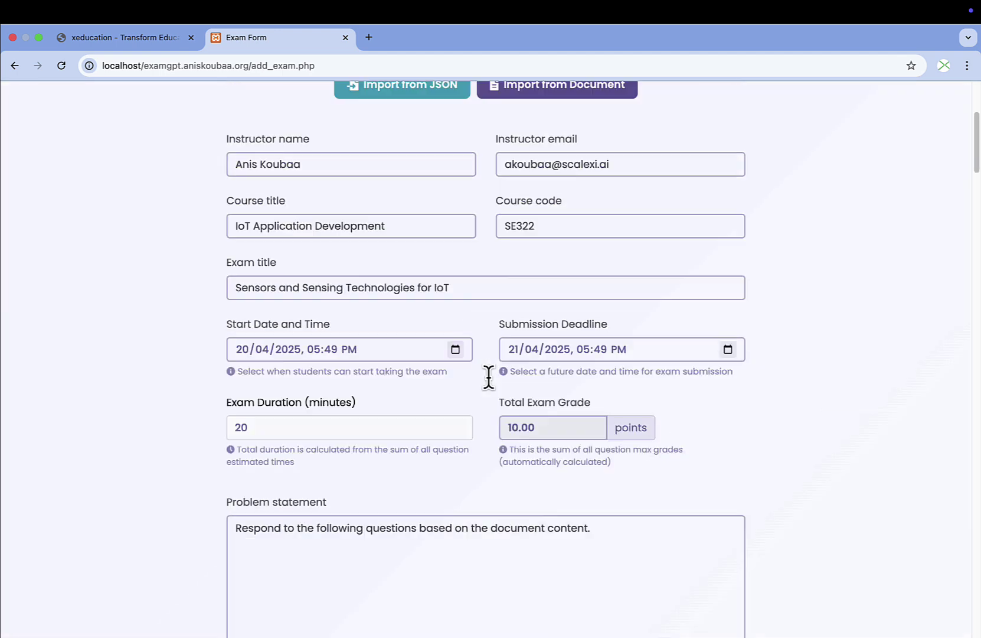
{"action": "scroll", "coordinate": [372, 360], "scroll_direction": "down", "scroll_amount": 2}
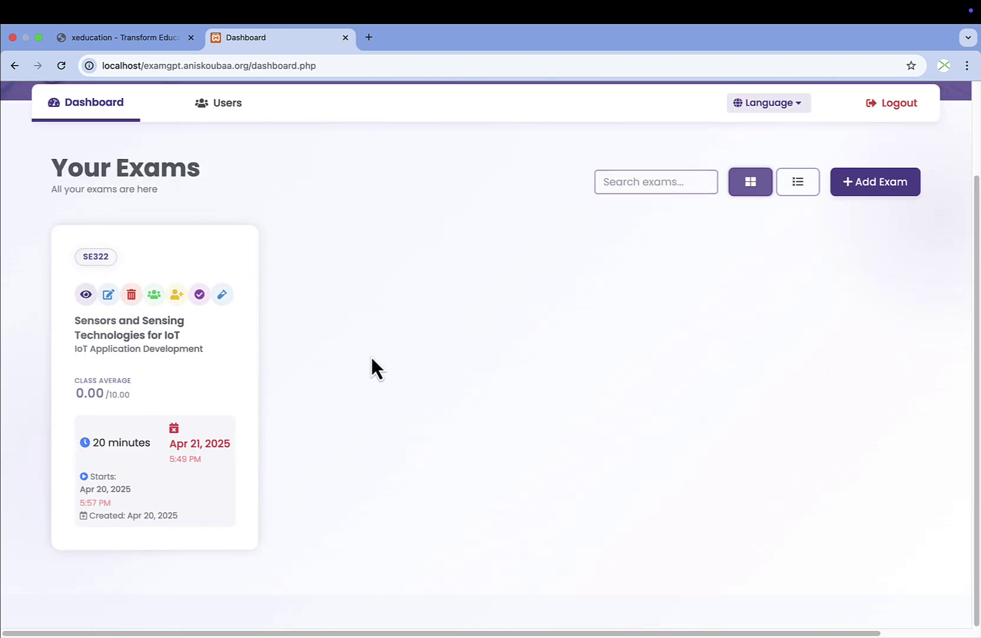
{"action": "left_click", "coordinate": [175, 294]}
{"action": "left_click", "coordinate": [431, 418]}
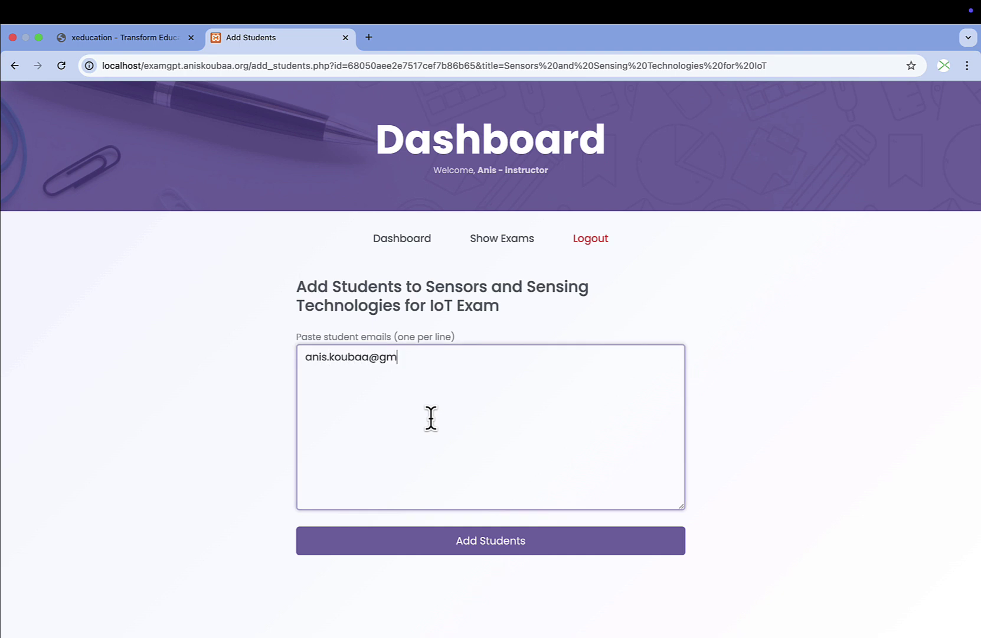
{"action": "left_click", "coordinate": [479, 542]}
{"action": "left_click", "coordinate": [598, 147]}
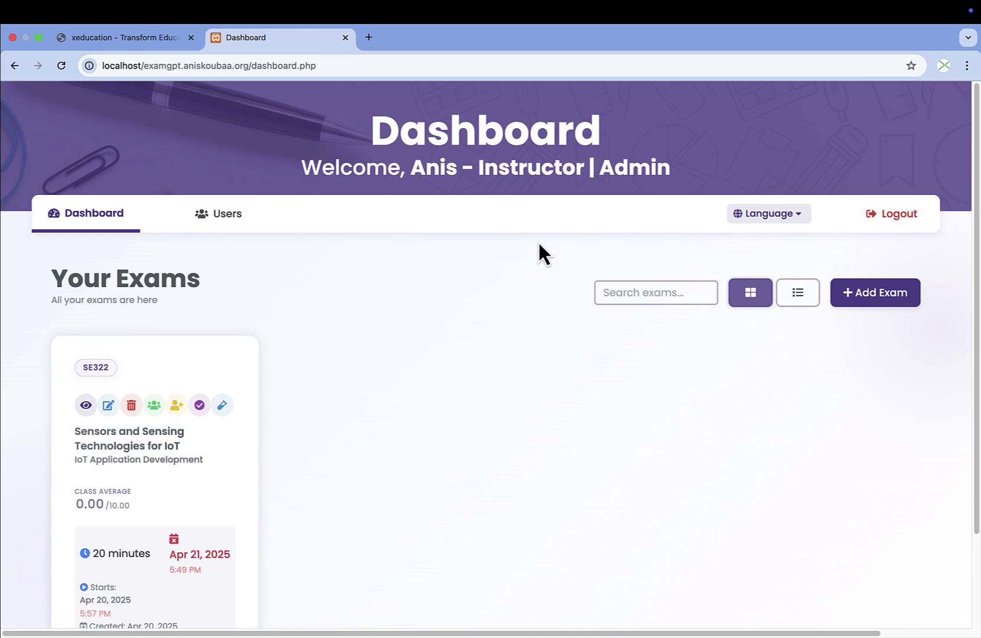
{"action": "key", "text": "super+minus"}
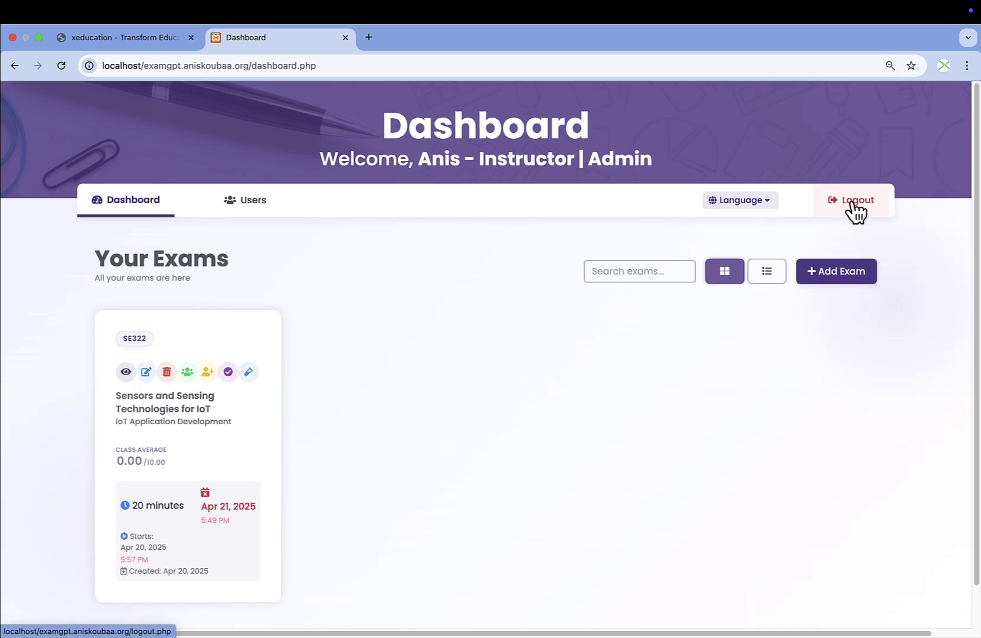
{"action": "left_click", "coordinate": [853, 206]}
{"action": "left_click", "coordinate": [704, 101]}
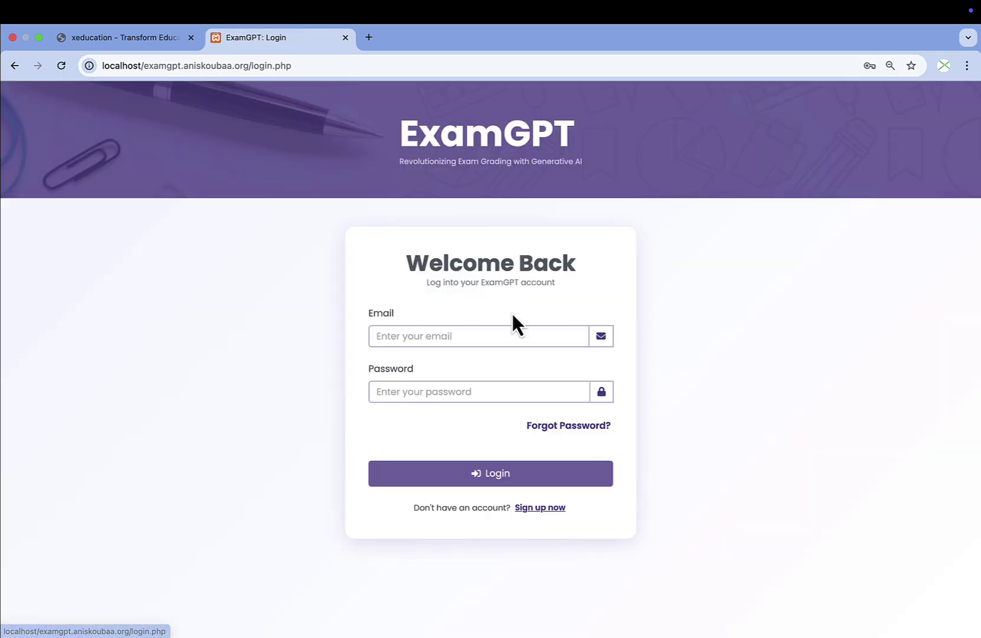
{"action": "left_click", "coordinate": [424, 336]}
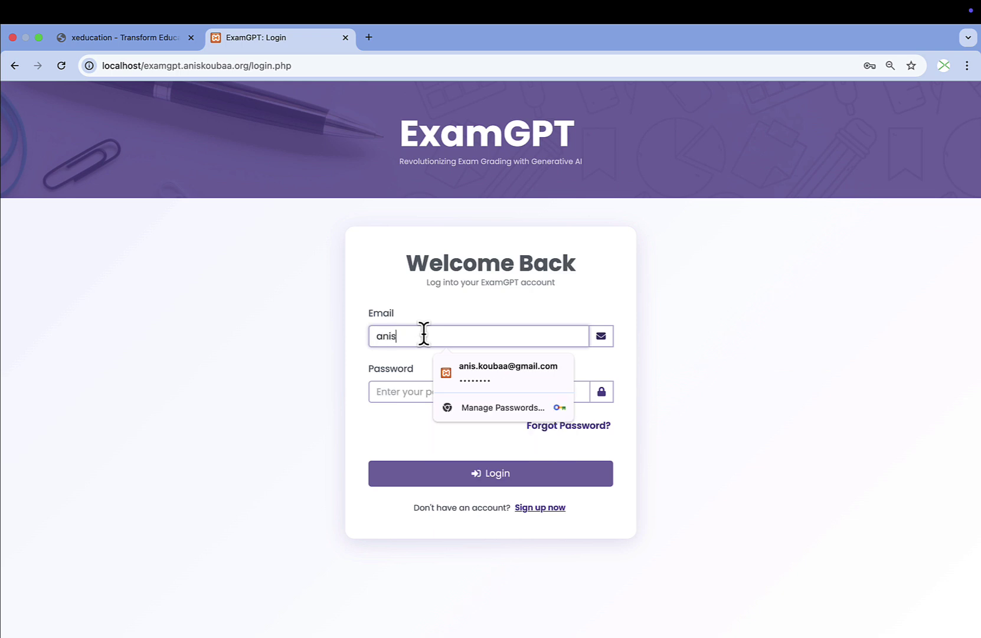
{"action": "left_click", "coordinate": [504, 367]}
{"action": "left_click", "coordinate": [490, 478]}
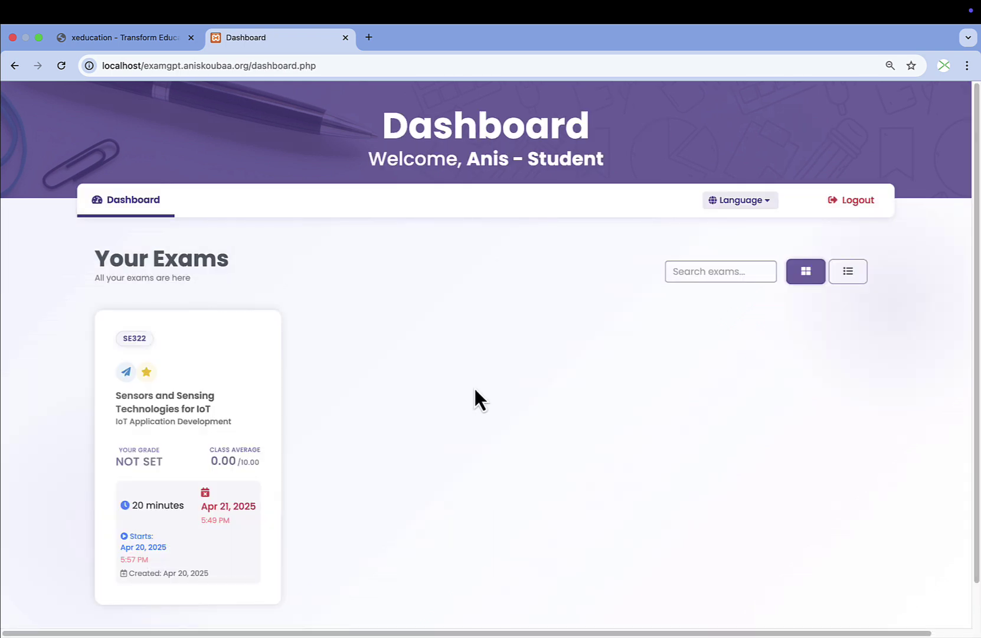
{"action": "key", "text": "super+equal"}
{"action": "scroll", "coordinate": [442, 374], "scroll_direction": "down", "scroll_amount": 2}
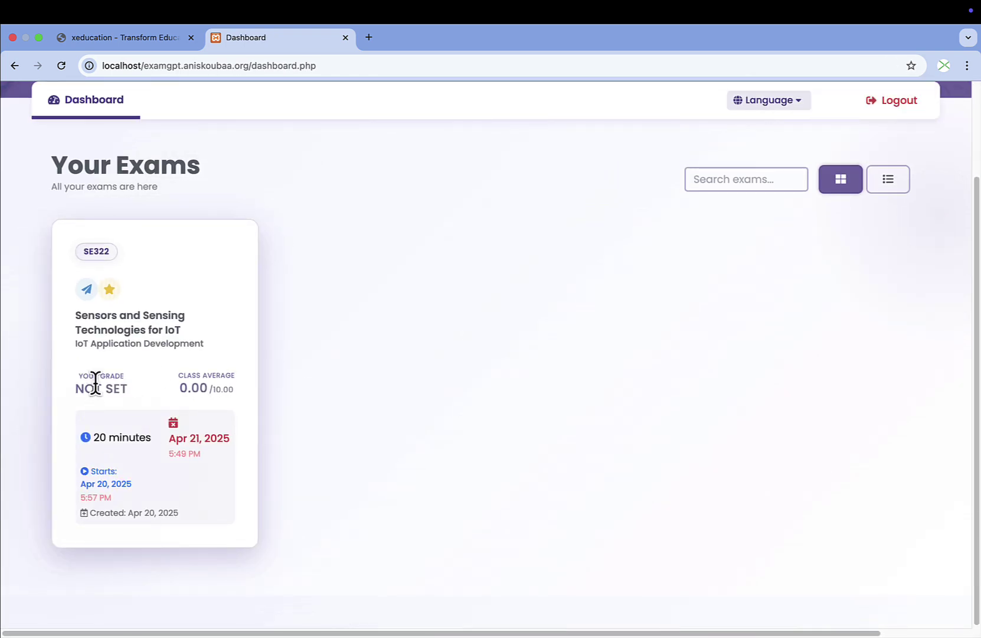
{"action": "scroll", "coordinate": [811, 189], "scroll_direction": "up", "scroll_amount": 2}
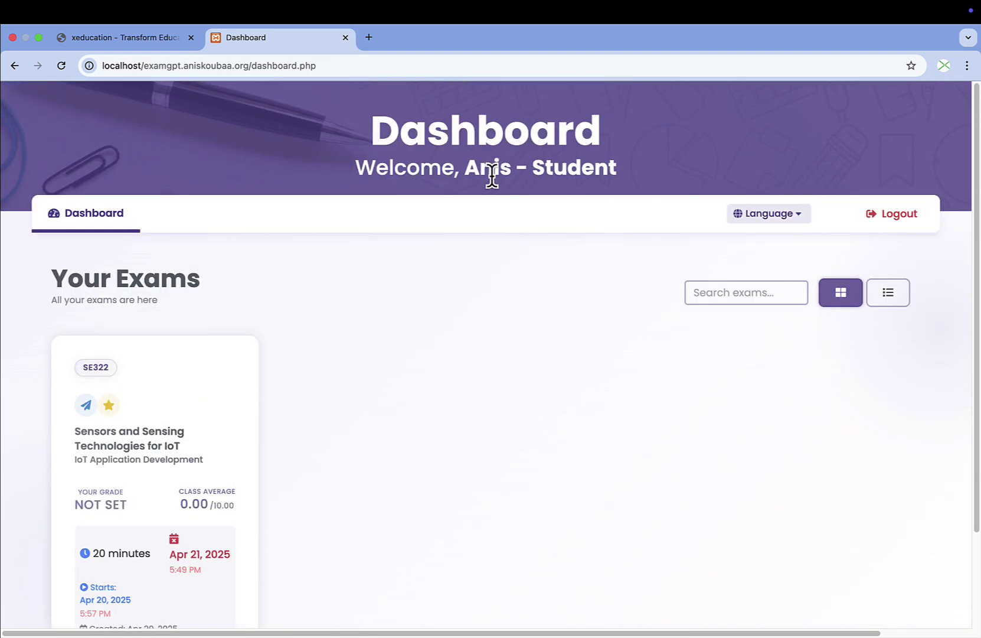
{"action": "left_click_drag", "start_coordinate": [466, 171], "coordinate": [645, 170]}
{"action": "left_click", "coordinate": [645, 170]}
{"action": "scroll", "coordinate": [437, 326], "scroll_direction": "down", "scroll_amount": 2}
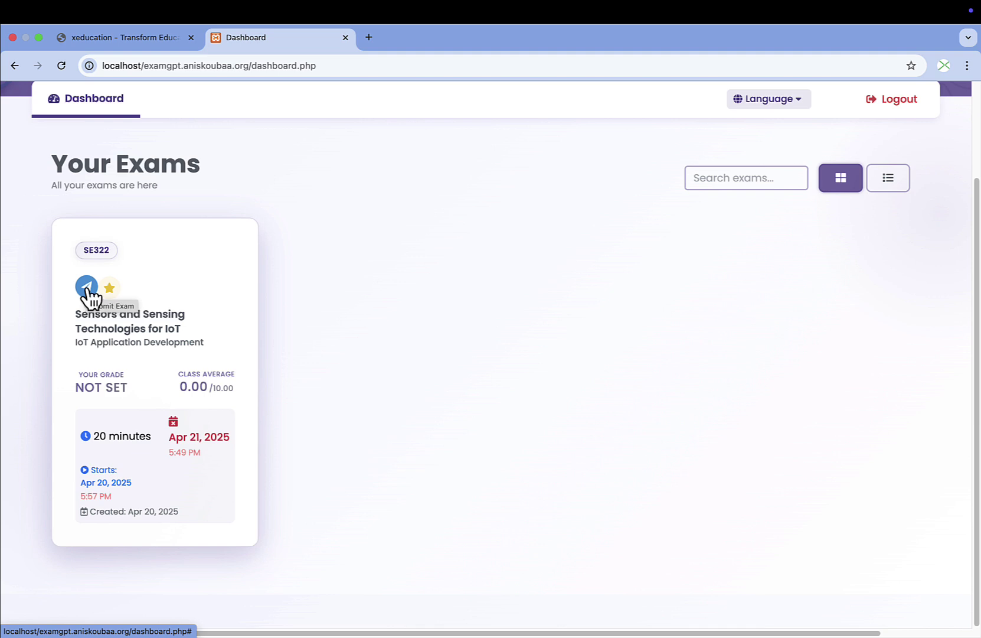
Open the IoT sensors exam's rules modal after dismissing the Exam Not Started notice.
{"action": "left_click", "coordinate": [87, 288]}
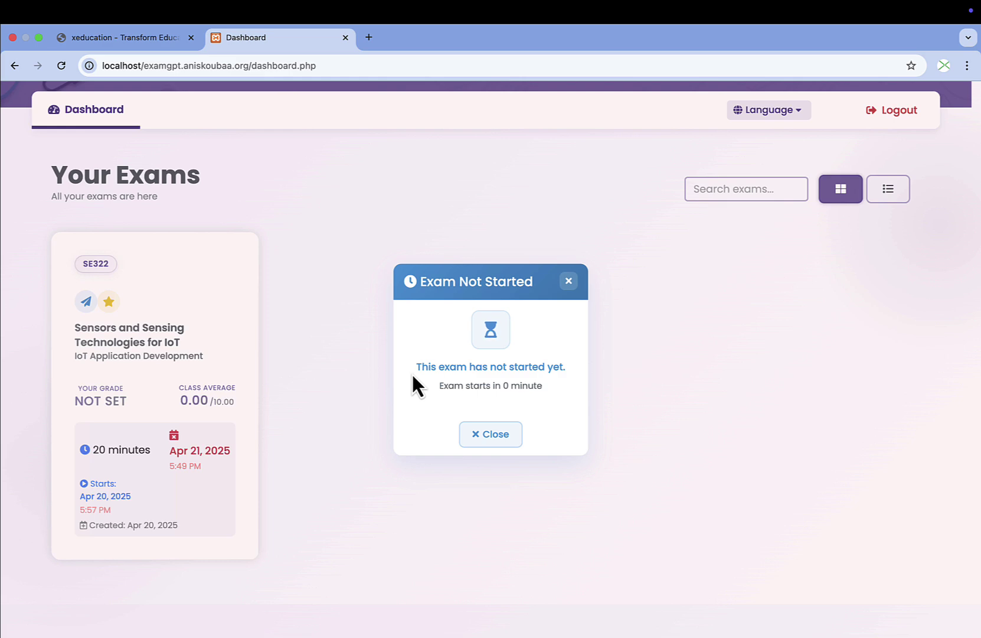
{"action": "left_click", "coordinate": [495, 434]}
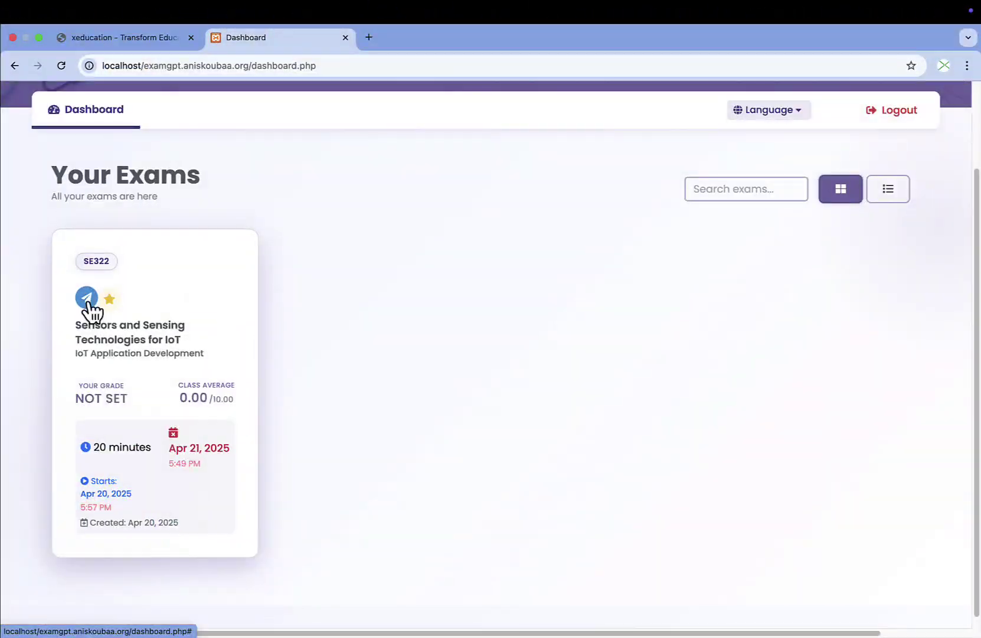
{"action": "left_click", "coordinate": [87, 298]}
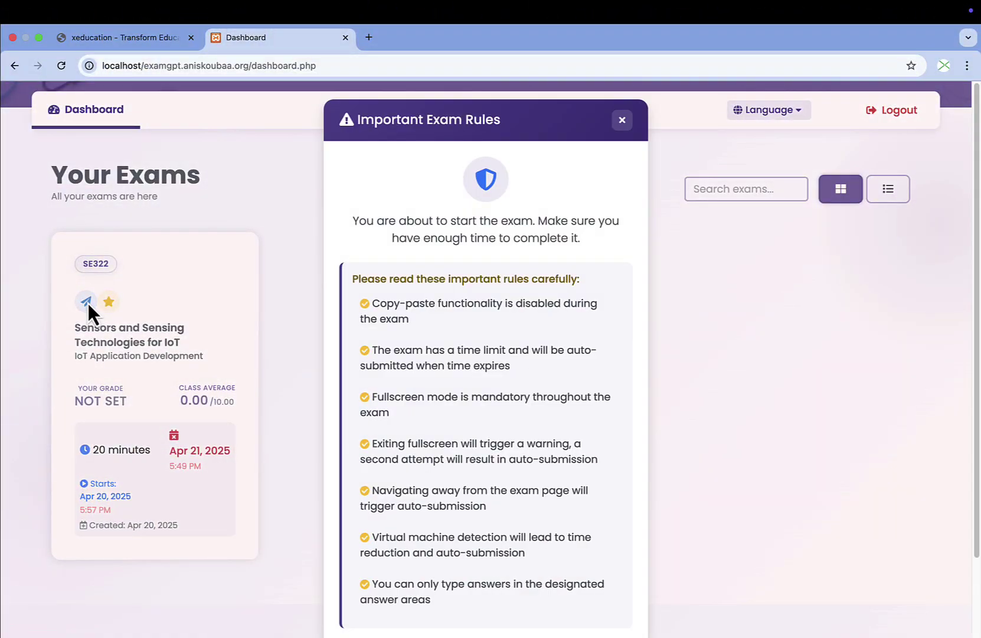
{"action": "scroll", "coordinate": [539, 355], "scroll_direction": "down", "scroll_amount": 1}
{"action": "scroll", "coordinate": [538, 354], "scroll_direction": "down", "scroll_amount": 2}
{"action": "scroll", "coordinate": [538, 345], "scroll_direction": "up", "scroll_amount": 3}
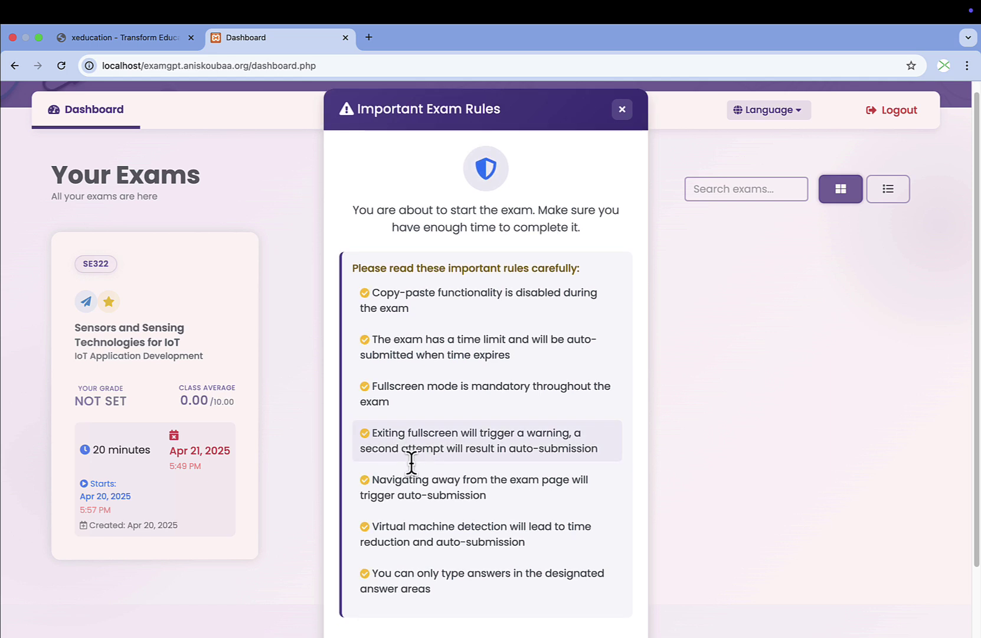
{"action": "scroll", "coordinate": [467, 298], "scroll_direction": "down", "scroll_amount": 3}
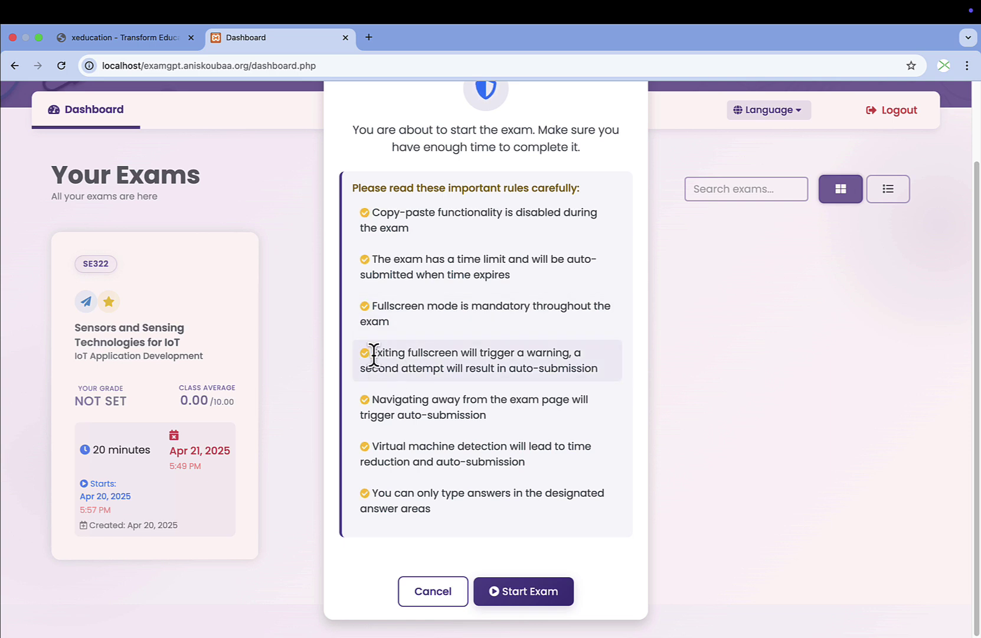
Highlight the copy-paste, fullscreen-exit and virtual-machine detection rules with their auto-submission penalties.
{"action": "left_click_drag", "start_coordinate": [372, 352], "coordinate": [457, 354]}
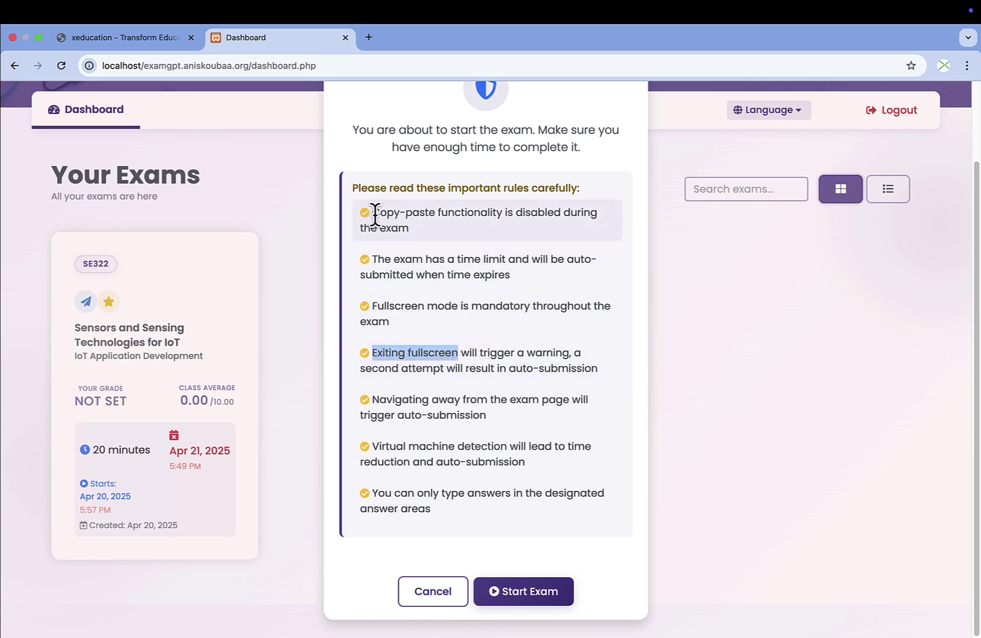
{"action": "left_click_drag", "start_coordinate": [373, 212], "coordinate": [541, 214]}
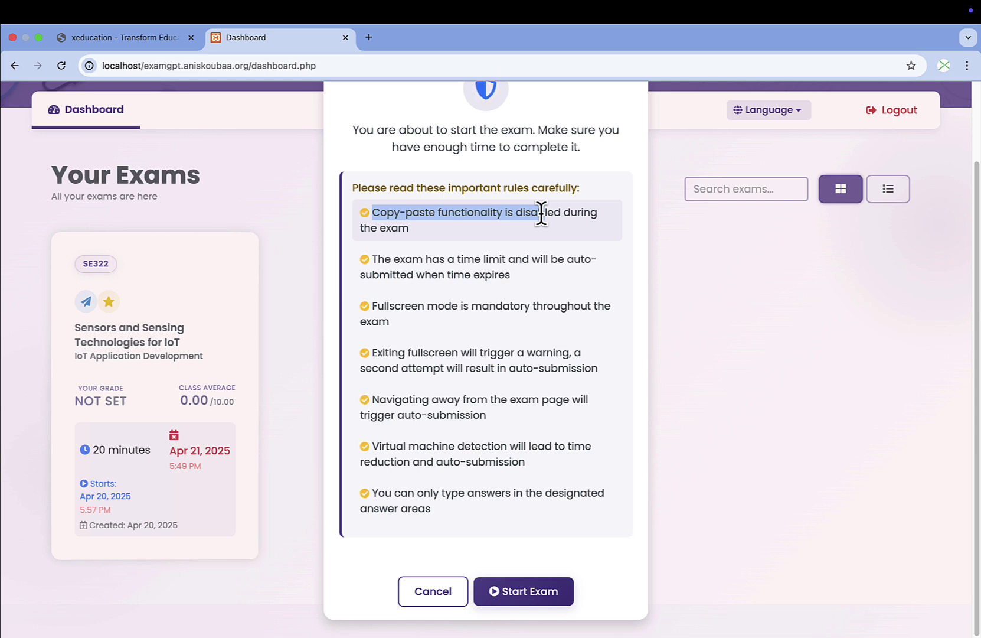
{"action": "left_click_drag", "start_coordinate": [541, 212], "coordinate": [544, 213]}
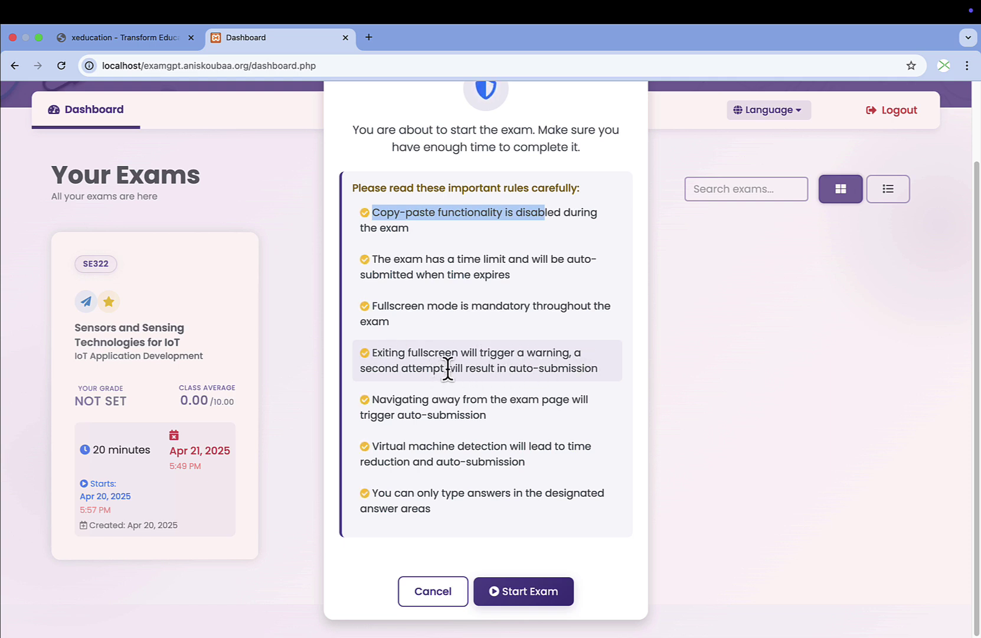
{"action": "left_click_drag", "start_coordinate": [446, 369], "coordinate": [605, 372]}
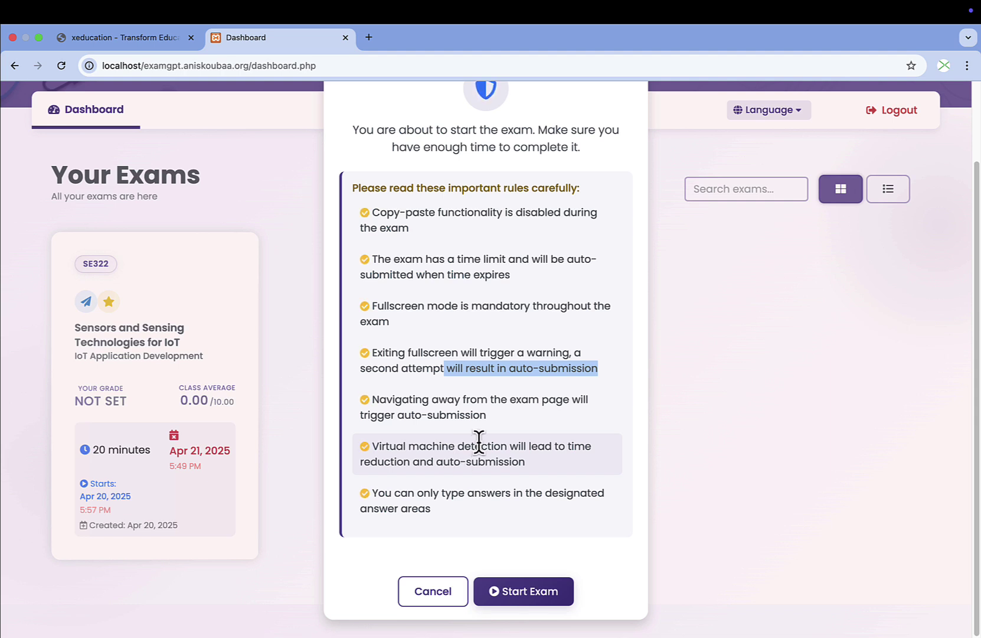
{"action": "left_click_drag", "start_coordinate": [371, 447], "coordinate": [453, 447]}
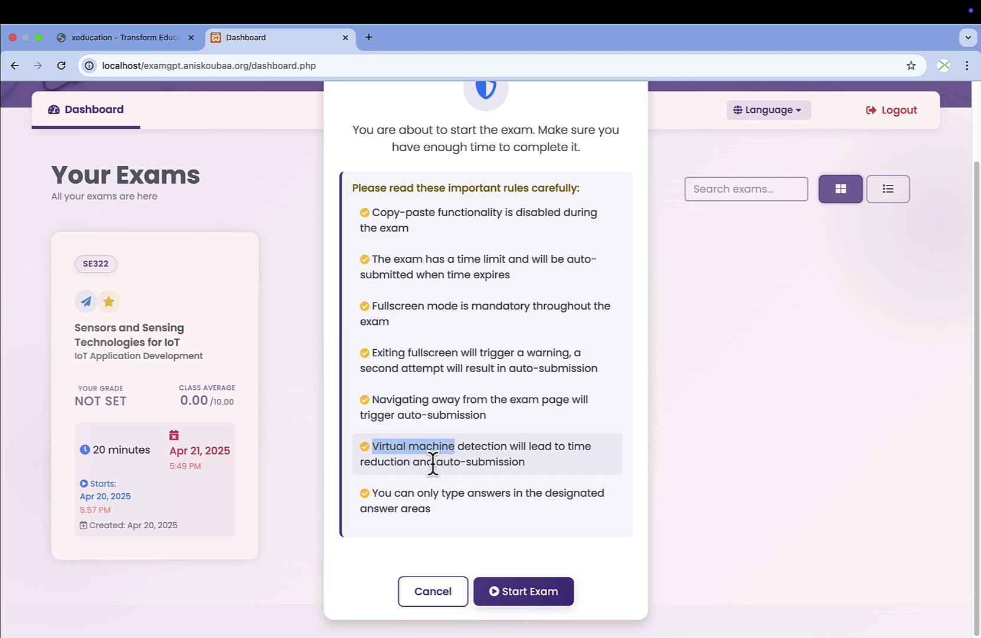
{"action": "left_click_drag", "start_coordinate": [434, 462], "coordinate": [533, 456]}
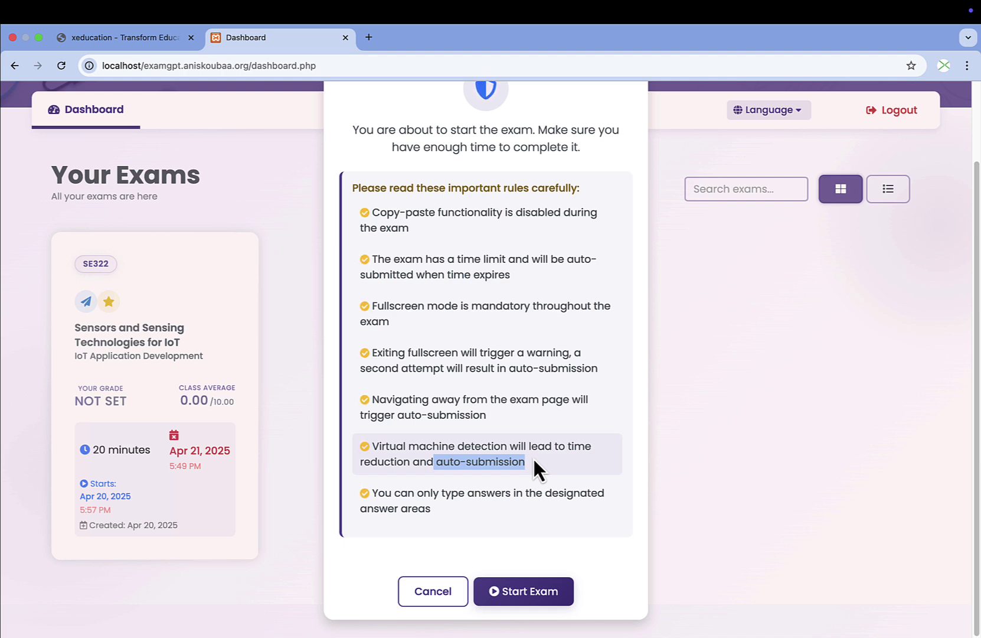
{"action": "left_click", "coordinate": [532, 458]}
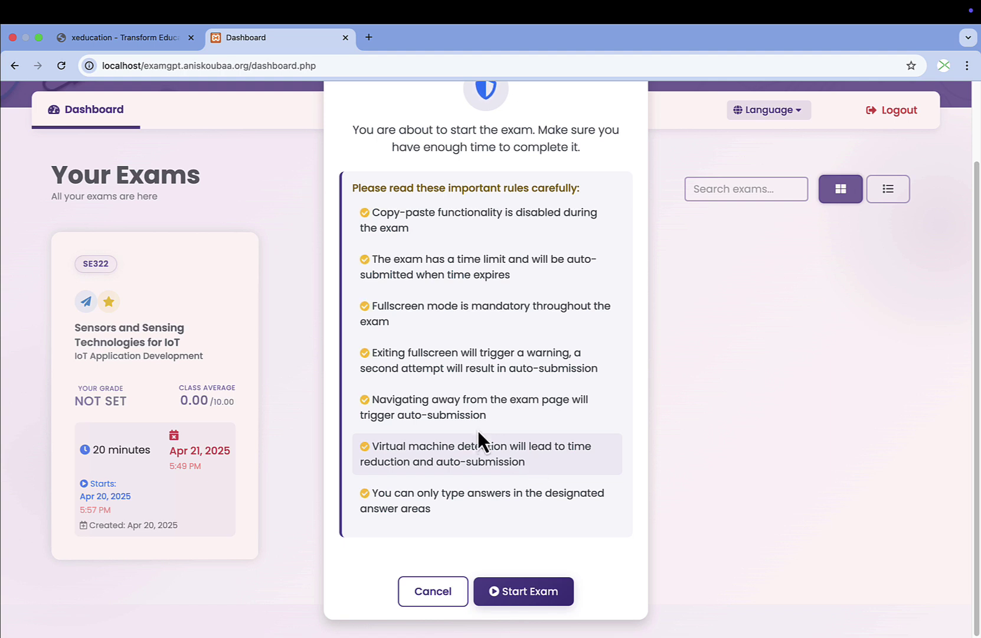
{"action": "scroll", "coordinate": [487, 437], "scroll_direction": "up", "scroll_amount": 2}
{"action": "scroll", "coordinate": [488, 436], "scroll_direction": "down", "scroll_amount": 2}
{"action": "scroll", "coordinate": [493, 416], "scroll_direction": "up", "scroll_amount": 2}
{"action": "scroll", "coordinate": [494, 417], "scroll_direction": "down", "scroll_amount": 2}
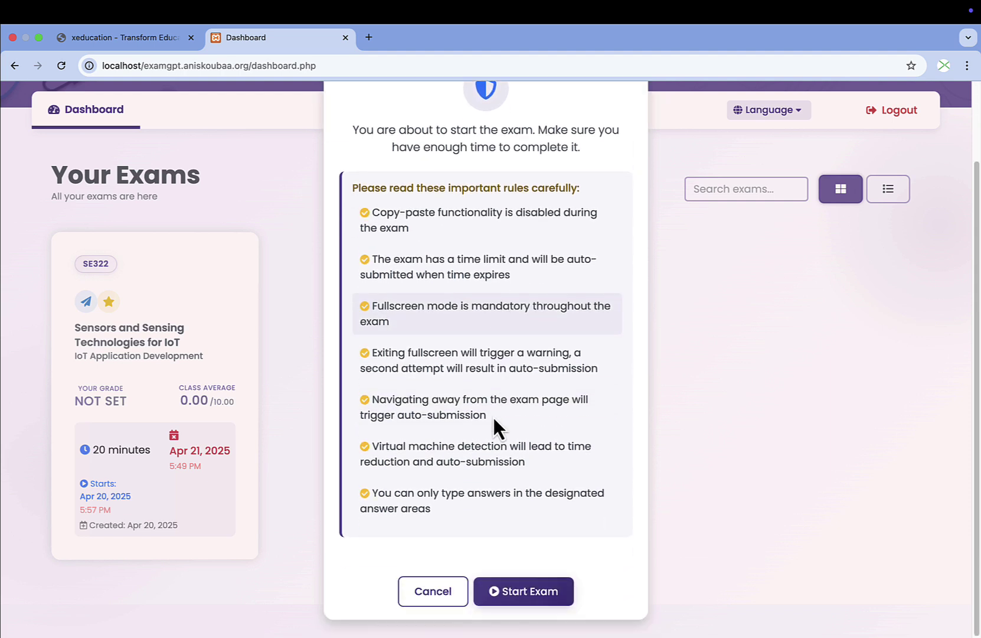
Confirm the rules and enter fullscreen to begin the SE322 exam.
{"action": "left_click", "coordinate": [541, 605]}
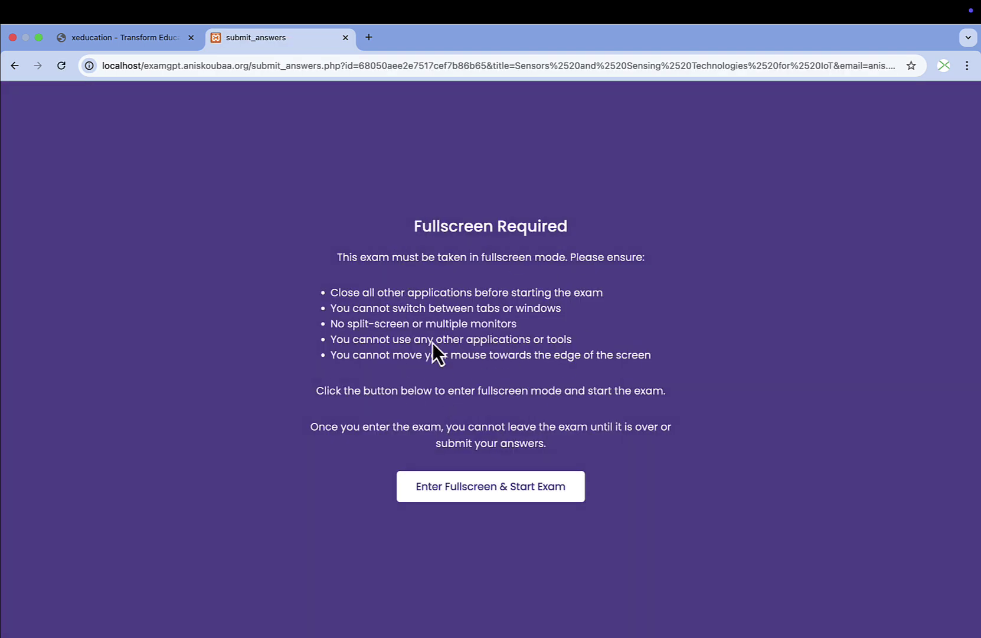
{"action": "left_click", "coordinate": [494, 493]}
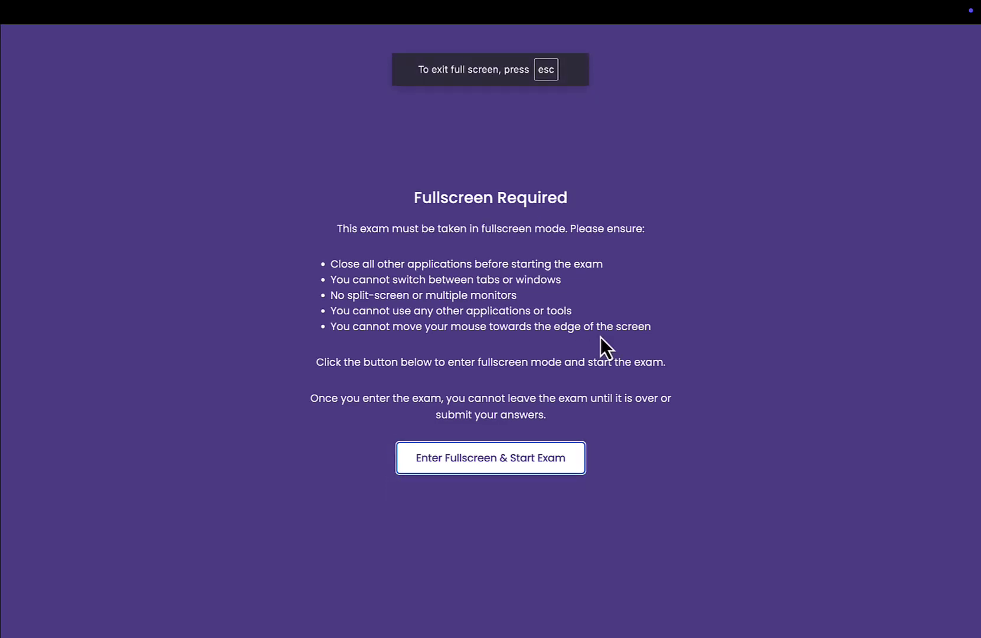
{"action": "scroll", "coordinate": [262, 254], "scroll_direction": "down", "scroll_amount": 2}
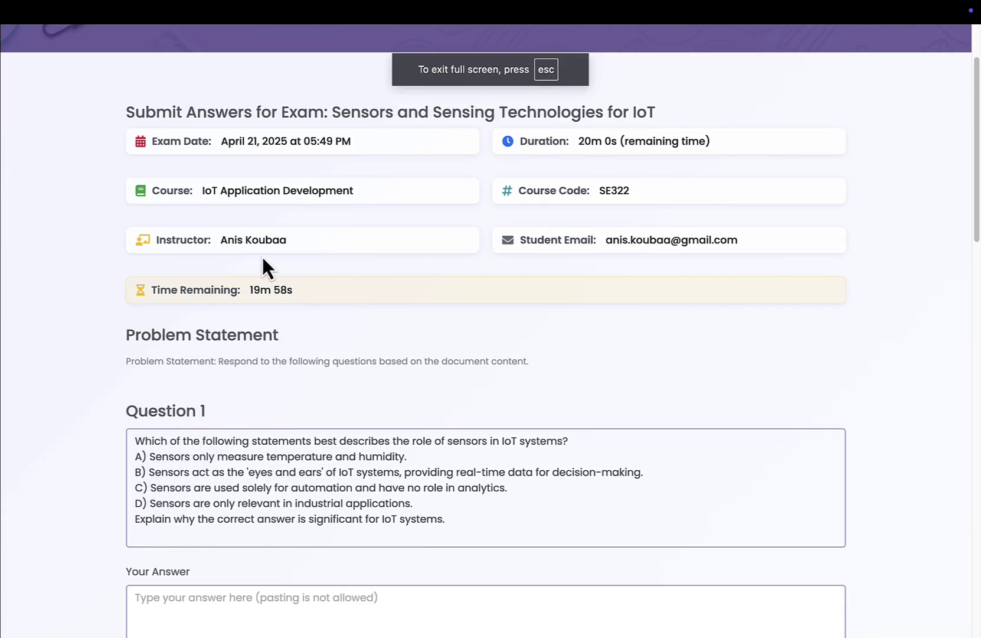
{"action": "left_click_drag", "start_coordinate": [245, 290], "coordinate": [327, 292]}
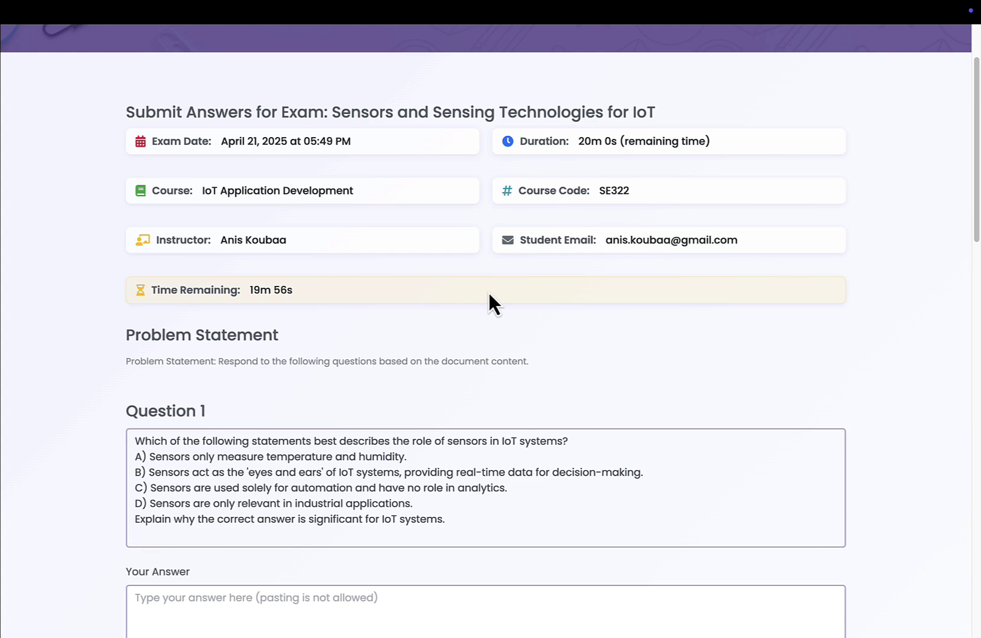
{"action": "scroll", "coordinate": [489, 304], "scroll_direction": "down", "scroll_amount": 2}
{"action": "left_click_drag", "start_coordinate": [484, 326], "coordinate": [449, 395]}
{"action": "right_click", "coordinate": [448, 395]}
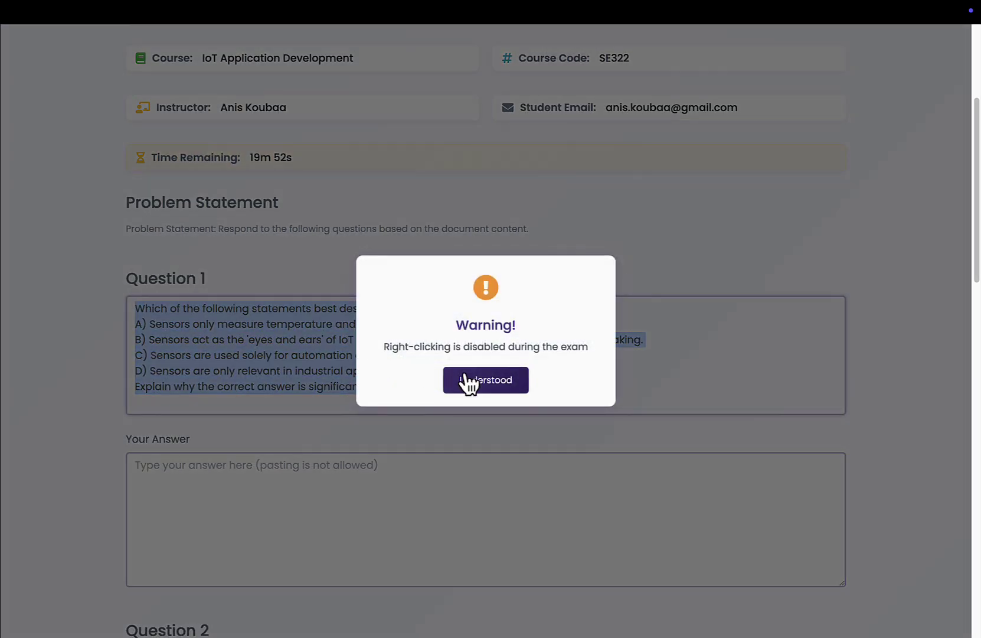
{"action": "left_click", "coordinate": [499, 384]}
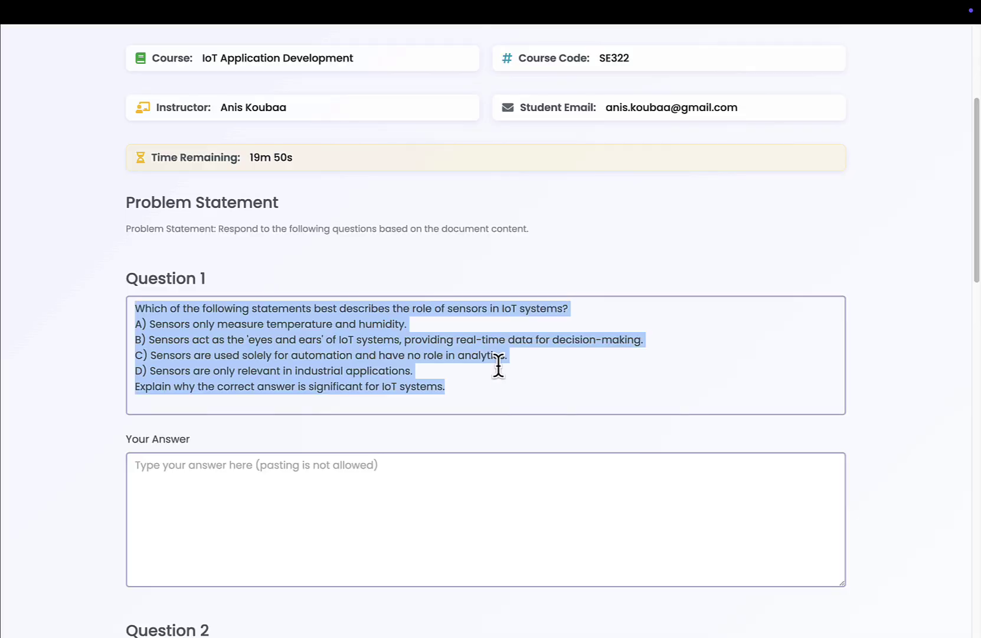
{"action": "key", "text": "ctrl+c"}
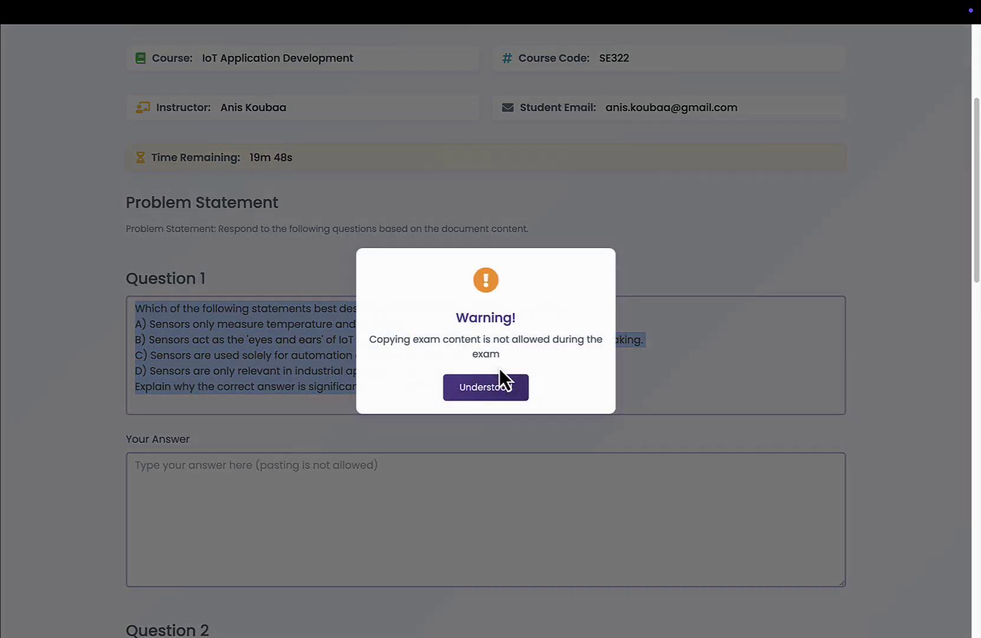
{"action": "left_click", "coordinate": [479, 389]}
{"action": "left_click", "coordinate": [377, 494]}
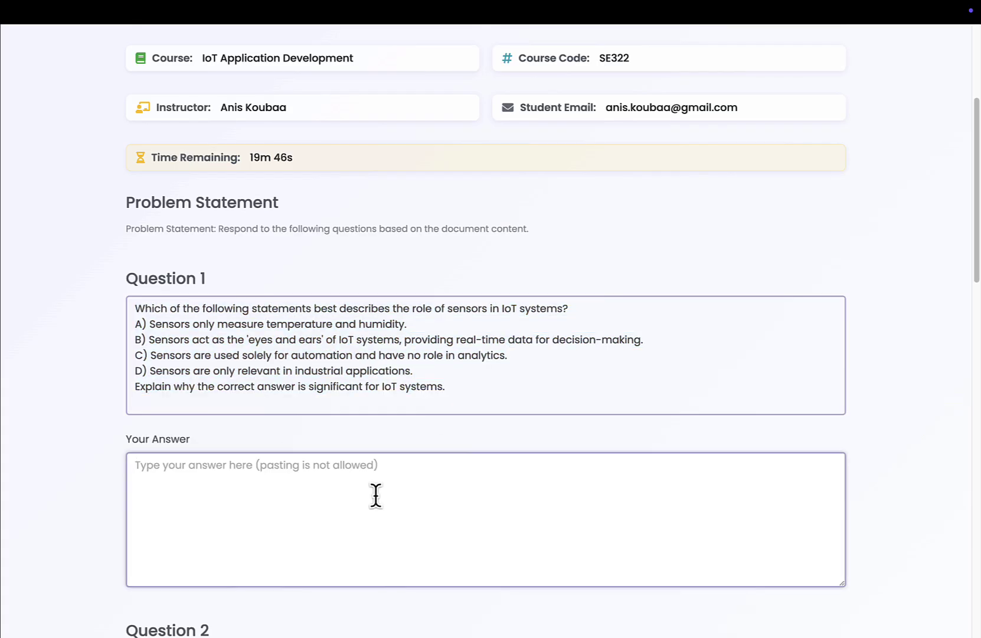
{"action": "key", "text": "ctrl+v"}
{"action": "left_click", "coordinate": [500, 387]}
{"action": "scroll", "coordinate": [499, 381], "scroll_direction": "up", "scroll_amount": 3}
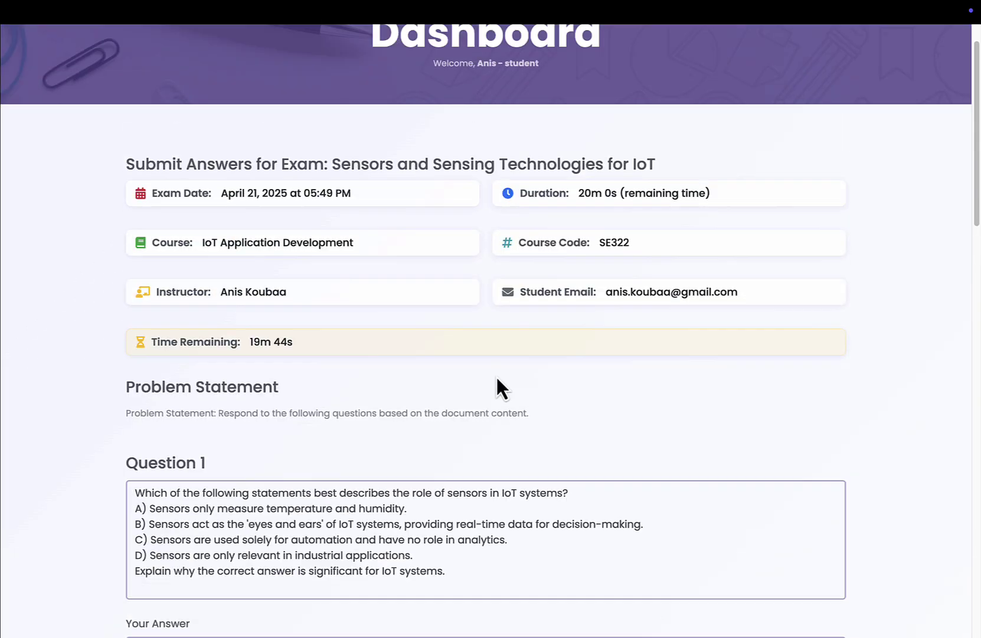
{"action": "scroll", "coordinate": [497, 374], "scroll_direction": "down", "scroll_amount": 6}
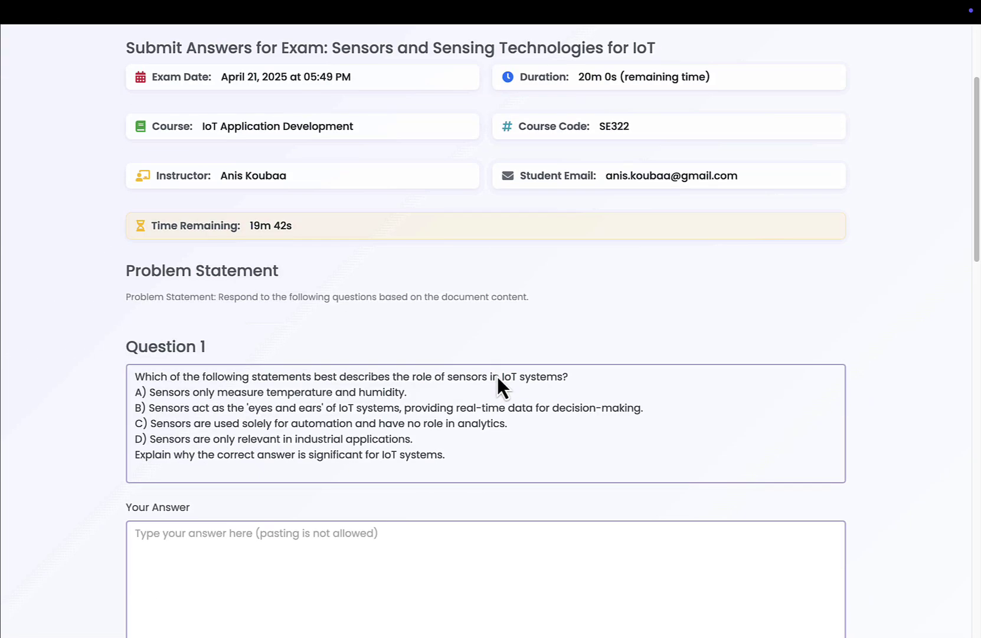
{"action": "scroll", "coordinate": [496, 374], "scroll_direction": "up", "scroll_amount": 3}
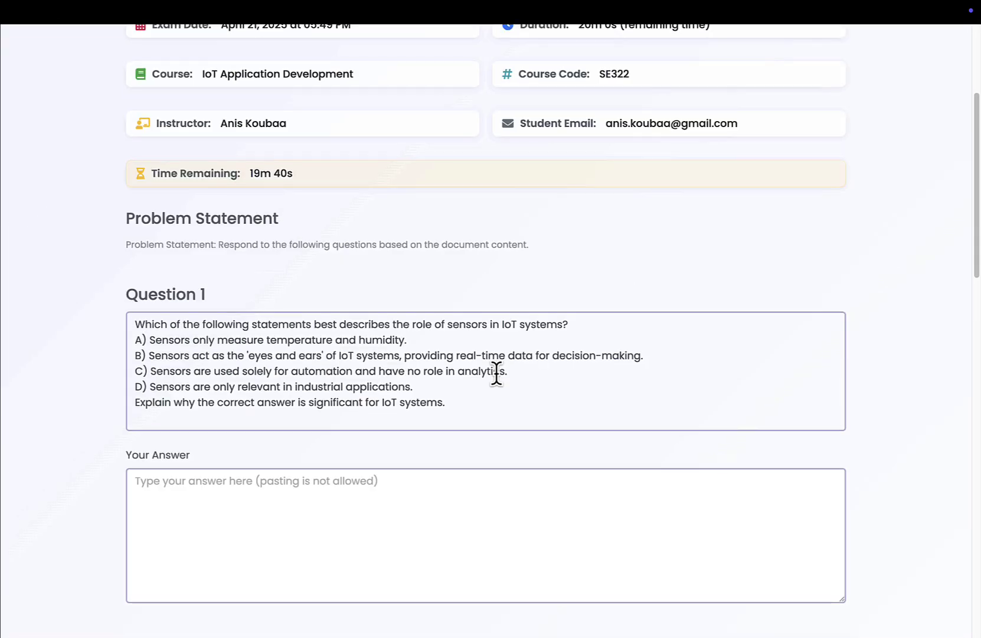
{"action": "scroll", "coordinate": [497, 372], "scroll_direction": "down", "scroll_amount": 2}
Answer Question 1 with 'the correct answer is C'.
{"action": "left_click", "coordinate": [465, 441]}
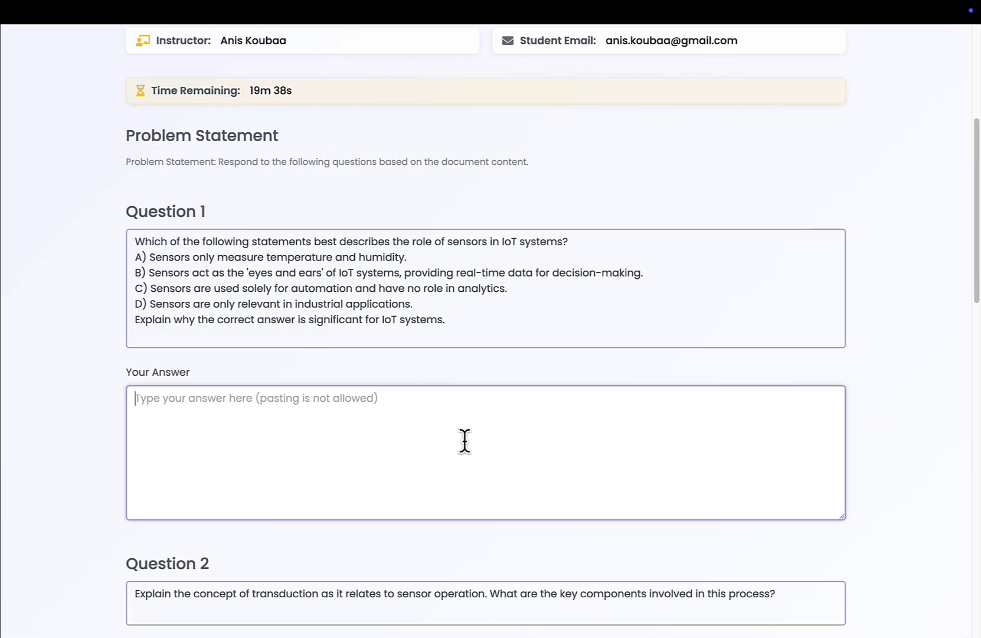
{"action": "type", "text": "this"}
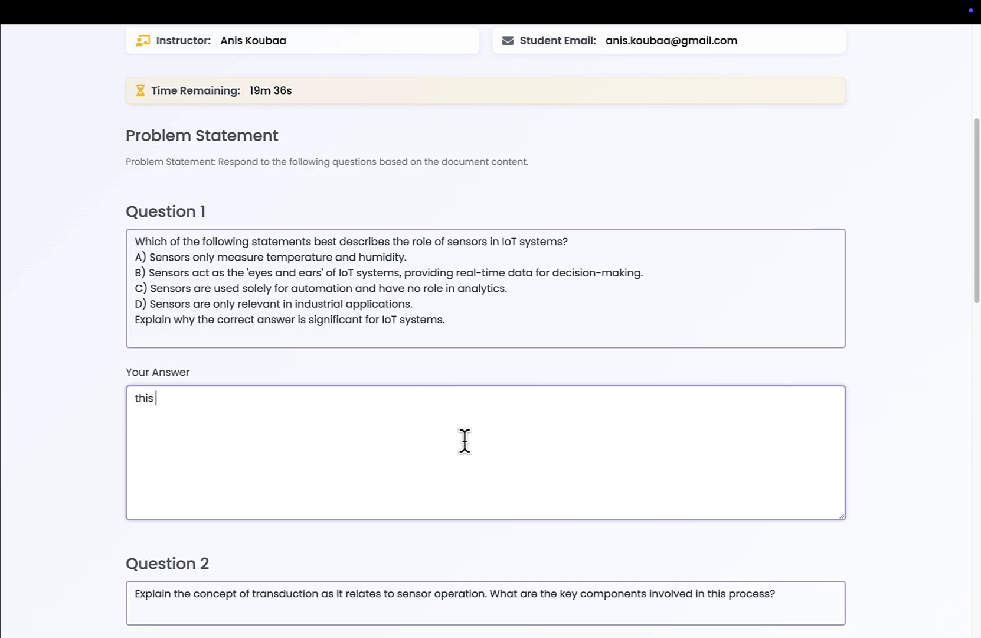
{"action": "key", "text": "BackSpace"}
{"action": "key", "text": "BackSpace"}
{"action": "type", "text": "the correct answer "}
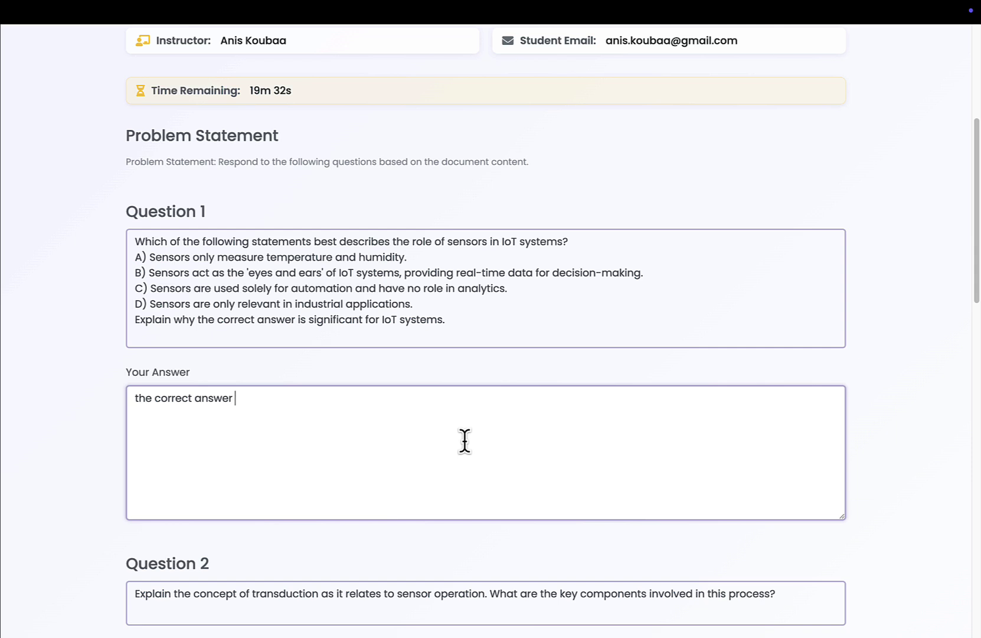
{"action": "type", "text": "is C"}
Answer Question 2: transduction converts a physical phenomena into an electrical signal.
{"action": "scroll", "coordinate": [494, 397], "scroll_direction": "down", "scroll_amount": 7}
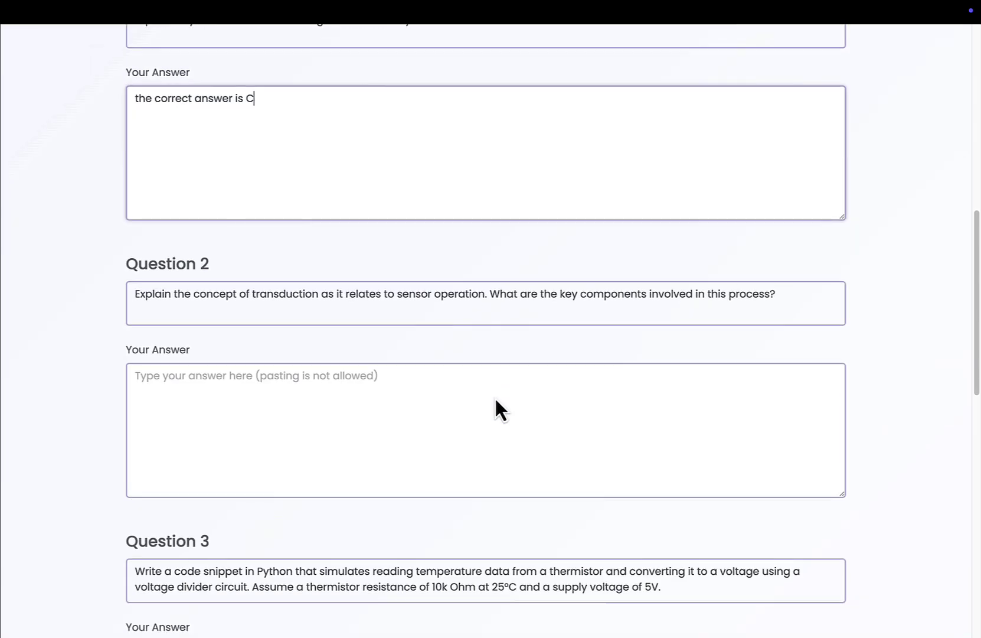
{"action": "left_click", "coordinate": [473, 341]}
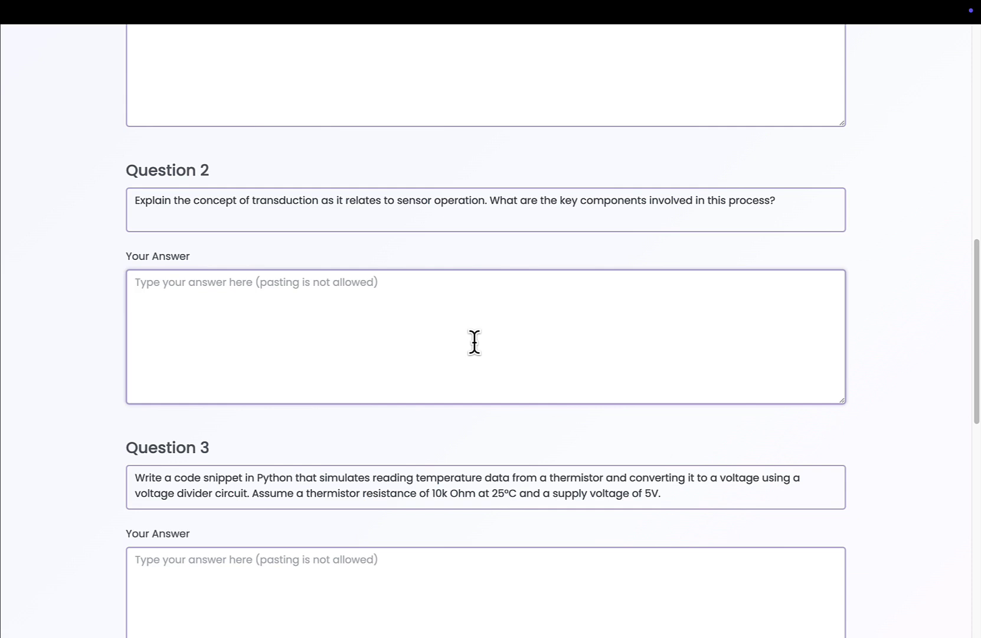
{"action": "type", "text": "I do not kn"}
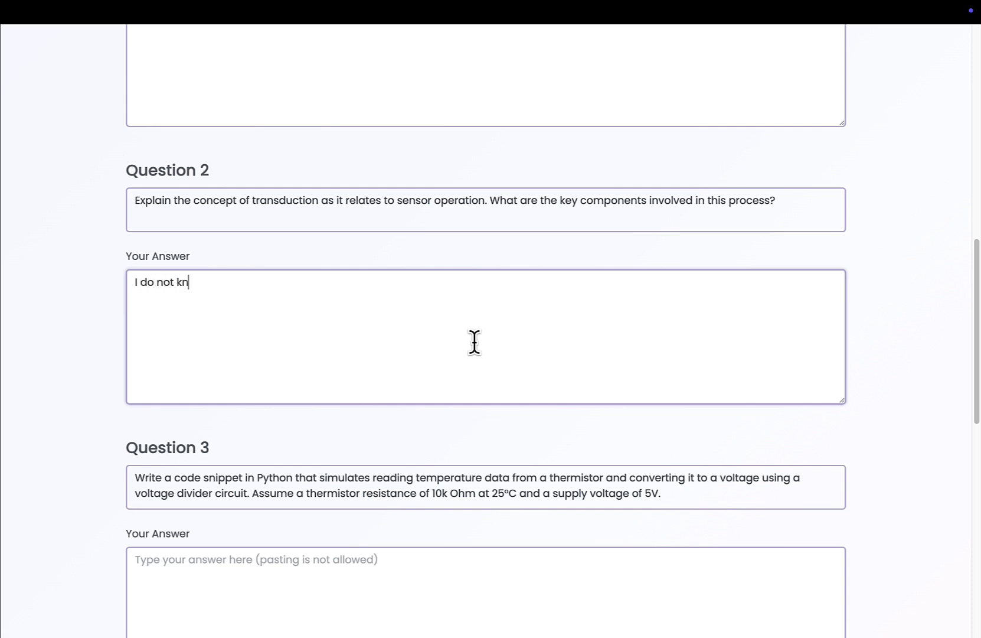
{"action": "key", "text": "BackSpace"}
{"action": "key", "text": "BackSpace"}
{"action": "key", "text": "BackSpace"}
{"action": "key", "text": "BackSpace"}
{"action": "key", "text": "BackSpace"}
{"action": "key", "text": "BackSpace"}
{"action": "key", "text": "BackSpace"}
{"action": "type", "text": "transduction is the process"}
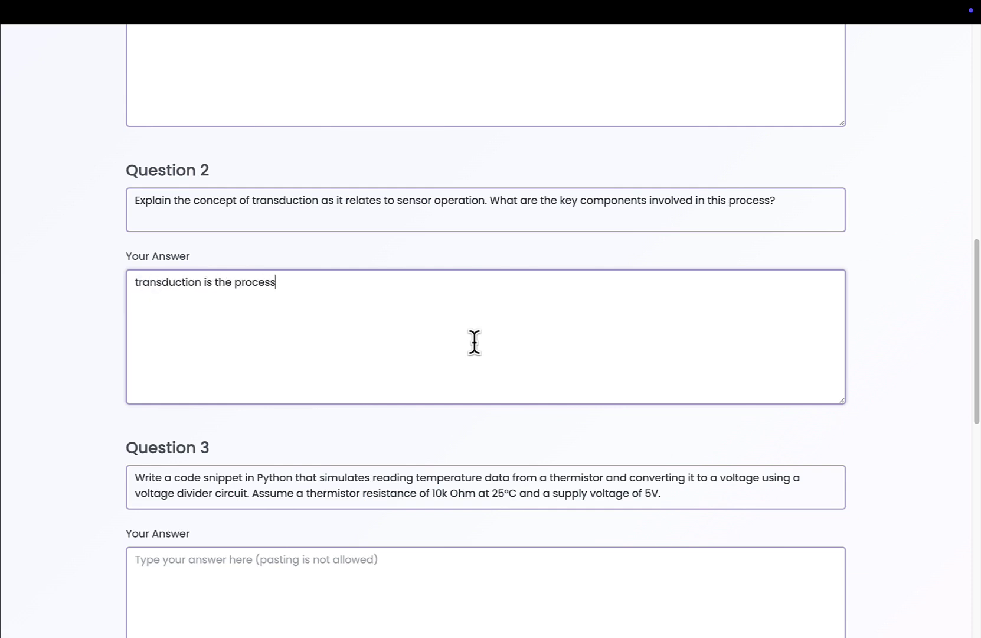
{"action": "type", "text": " of converting a physical p"}
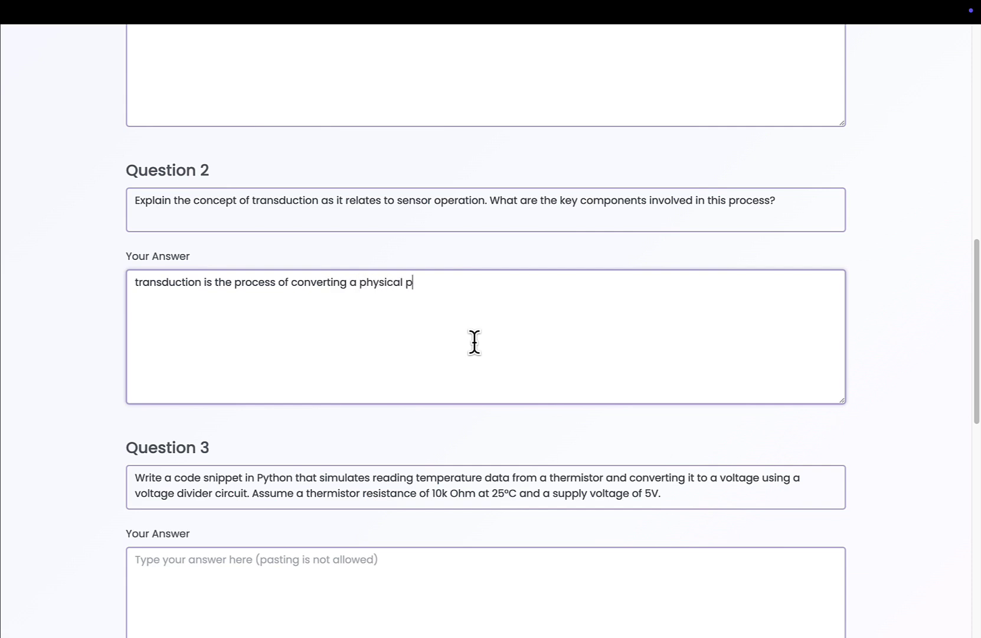
{"action": "type", "text": "henomena into a d"}
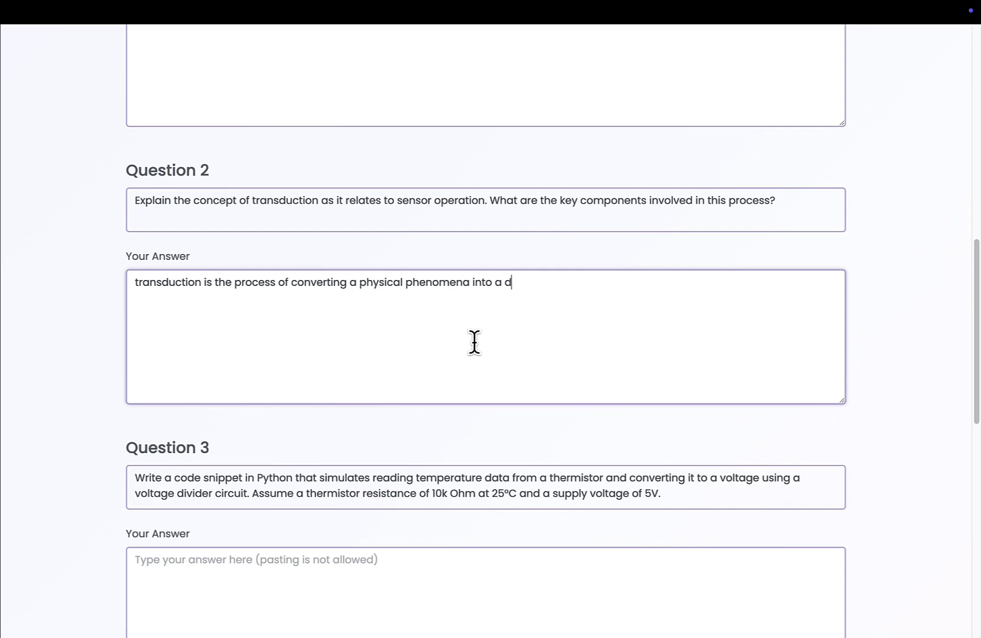
{"action": "type", "text": "igi"}
{"action": "key", "text": "BackSpace"}
{"action": "key", "text": "BackSpace"}
{"action": "key", "text": "BackSpace"}
{"action": "key", "text": "BackSpace"}
{"action": "type", "text": "elecrtical signal."}
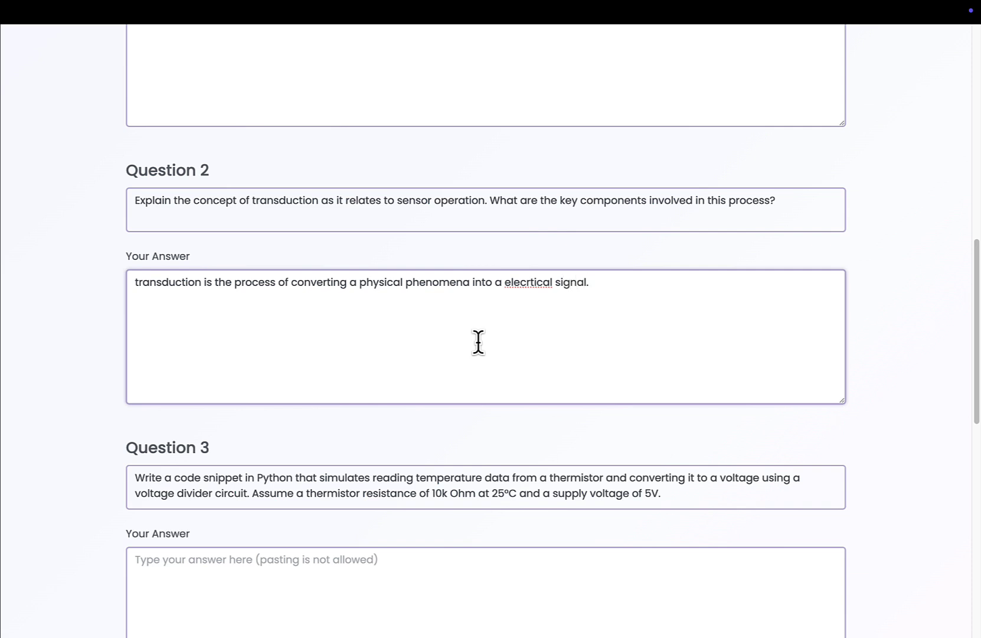
Put the cursor in Question 3's answer box, then move down toward Question 5.
{"action": "scroll", "coordinate": [517, 350], "scroll_direction": "down", "scroll_amount": 4}
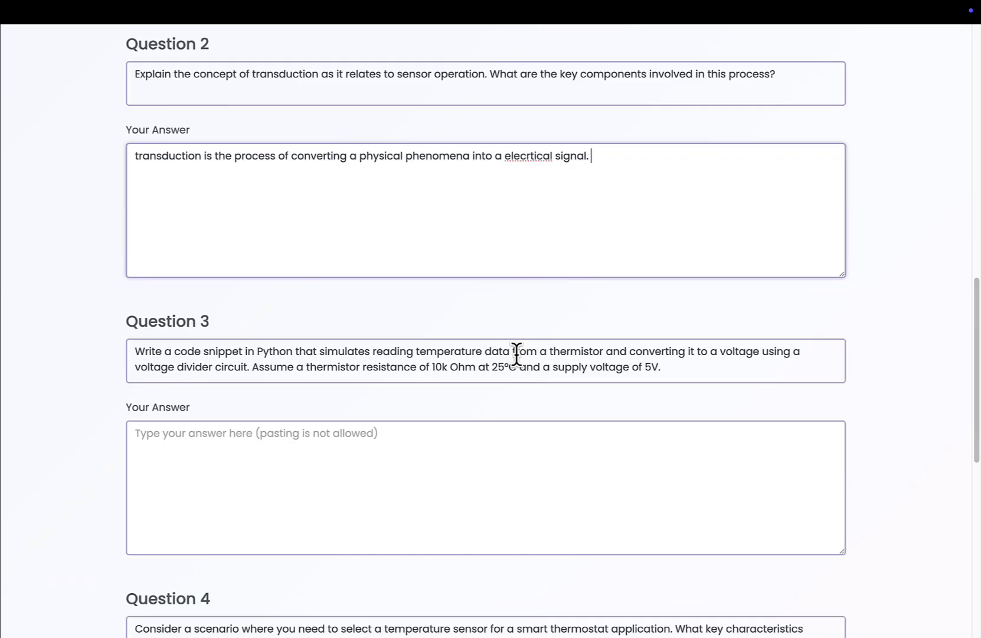
{"action": "left_click", "coordinate": [488, 362]}
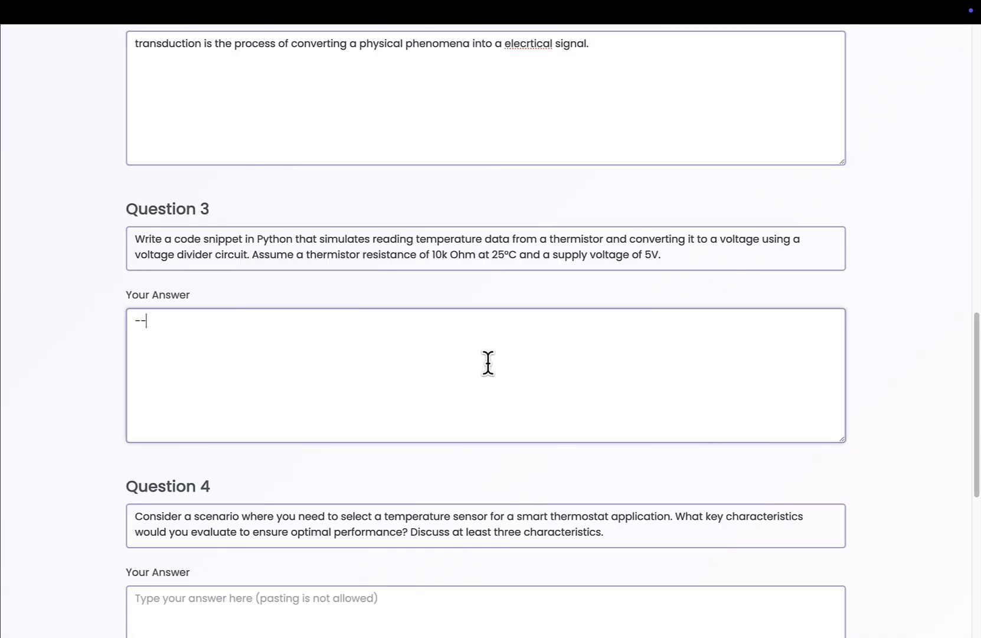
{"action": "scroll", "coordinate": [486, 363], "scroll_direction": "down", "scroll_amount": 8}
{"action": "left_click", "coordinate": [412, 451]}
{"action": "scroll", "coordinate": [517, 396], "scroll_direction": "up", "scroll_amount": 15}
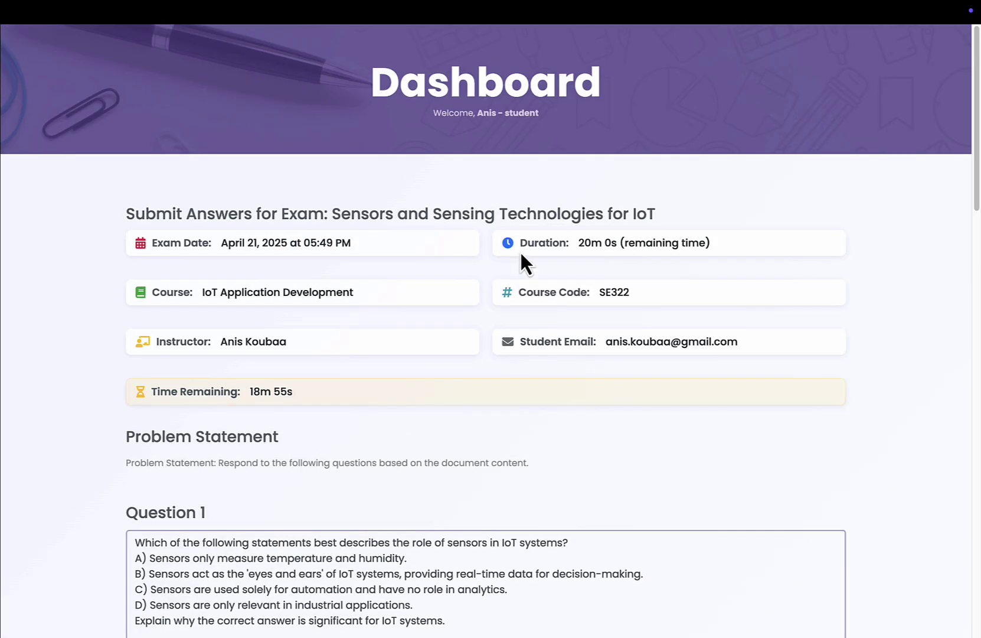
Acknowledge the repeated screen-edge warnings until the SE322 exam auto-submits, then confirm the success message.
{"action": "mouse_move", "coordinate": [520, 12]}
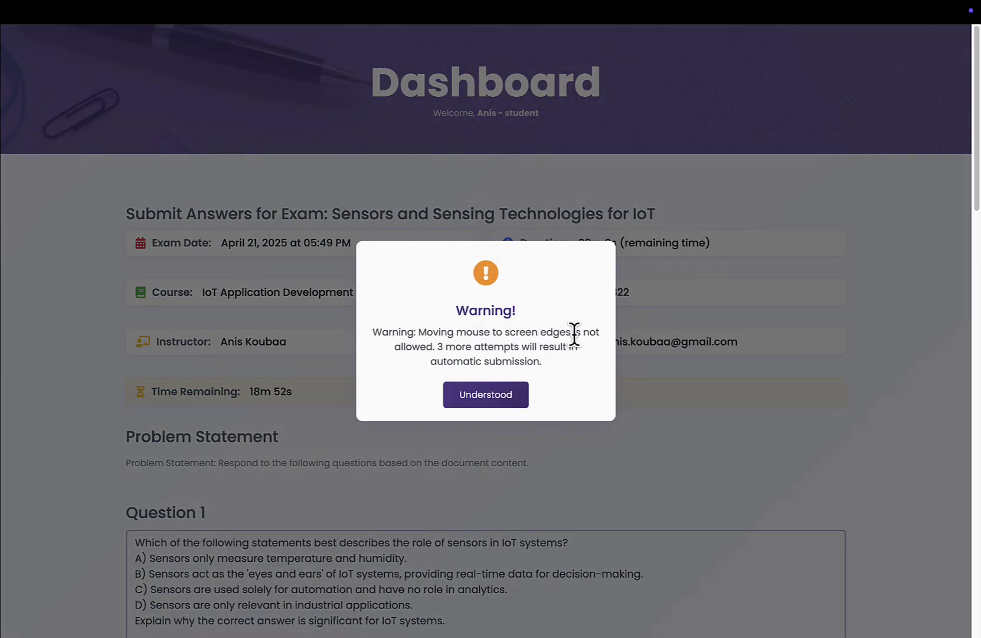
{"action": "key", "text": "Return"}
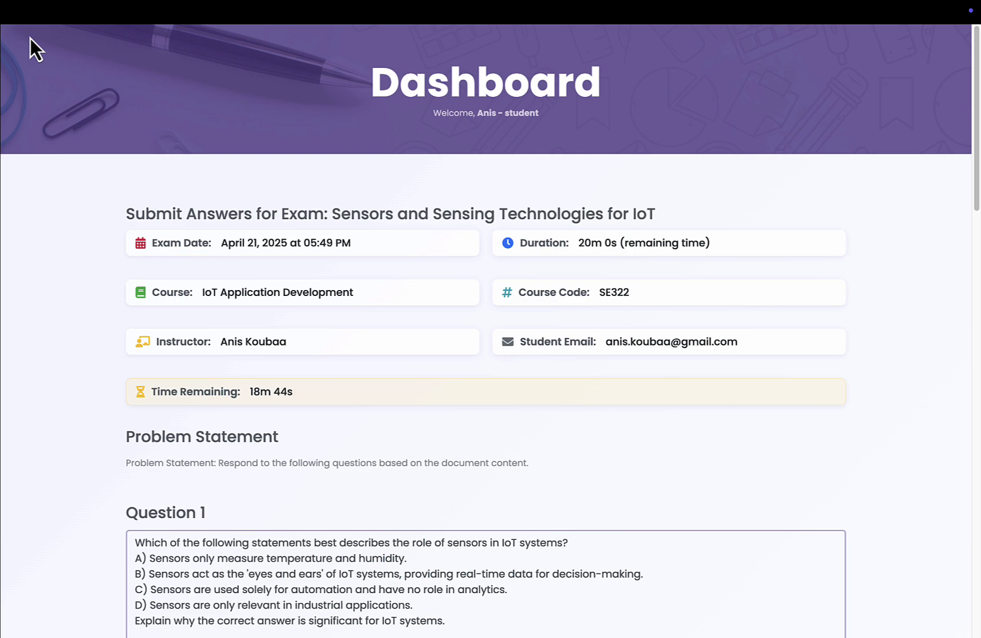
{"action": "mouse_move", "coordinate": [5, 90]}
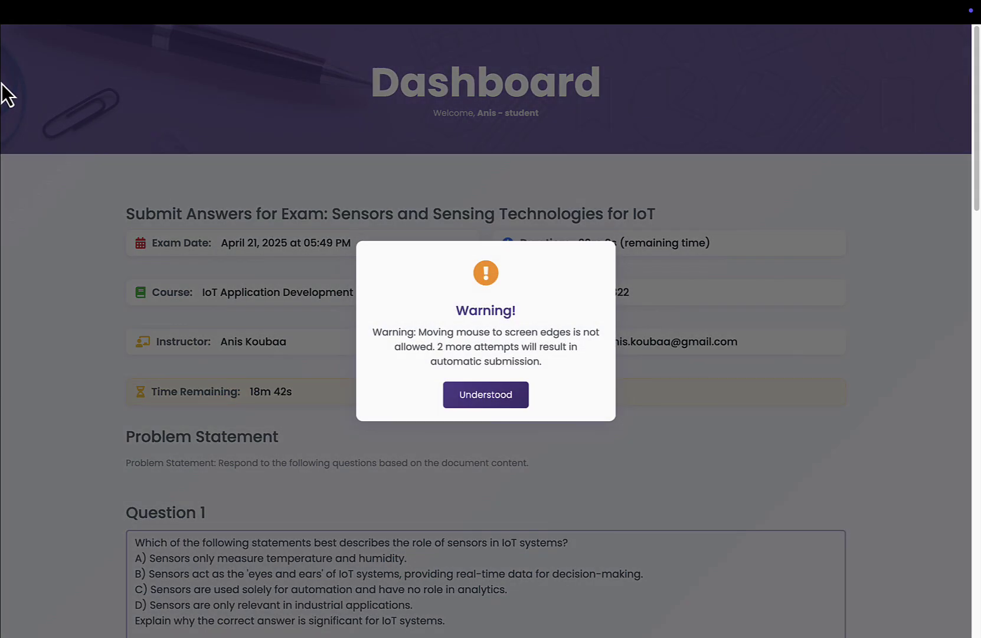
{"action": "left_click", "coordinate": [501, 392]}
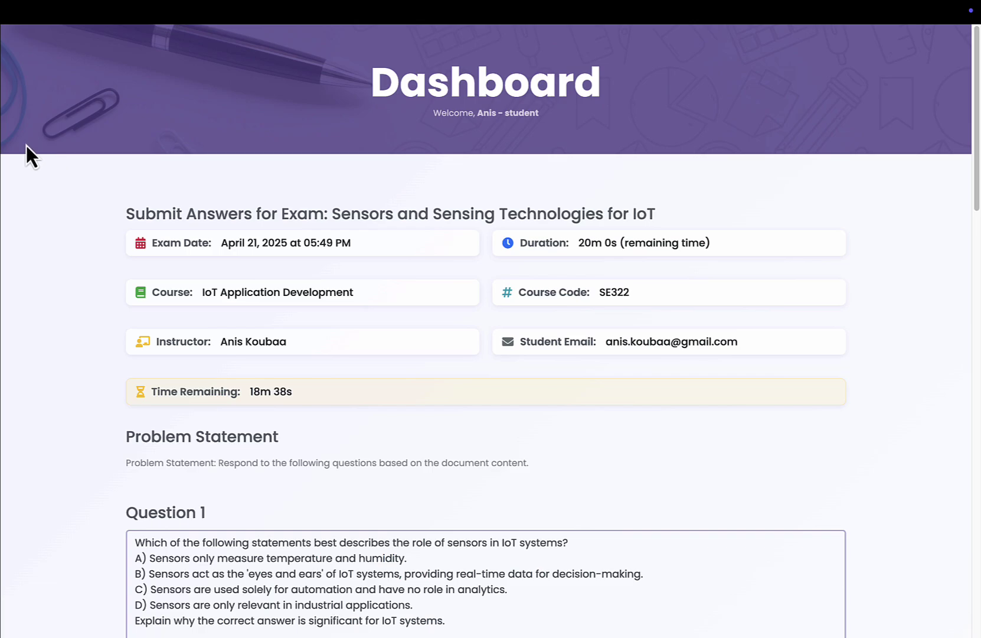
{"action": "mouse_move", "coordinate": [1, 152]}
{"action": "left_click", "coordinate": [502, 395]}
{"action": "mouse_move", "coordinate": [500, 28]}
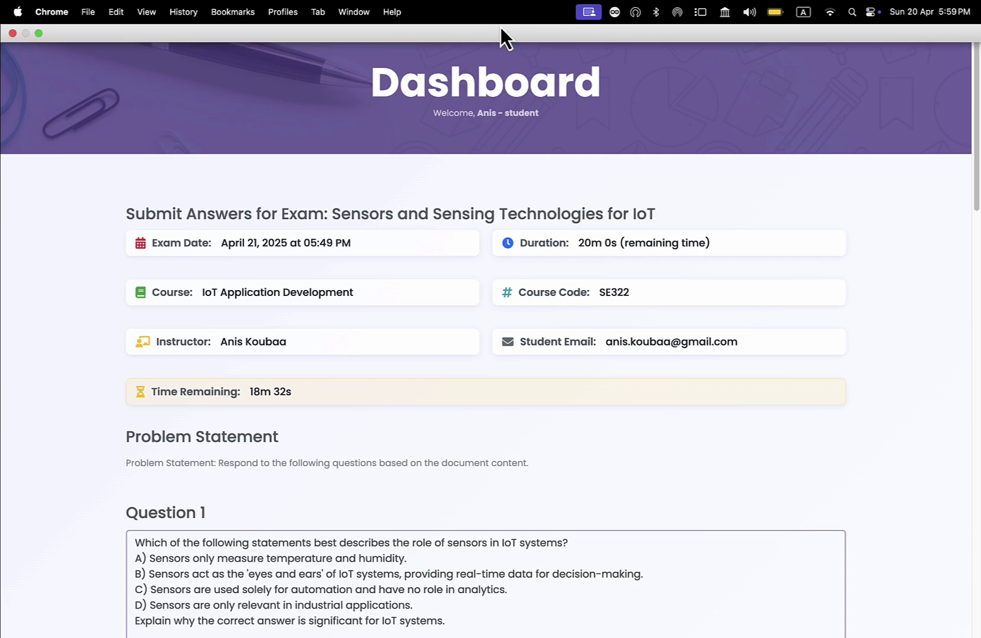
{"action": "mouse_move", "coordinate": [0, 482]}
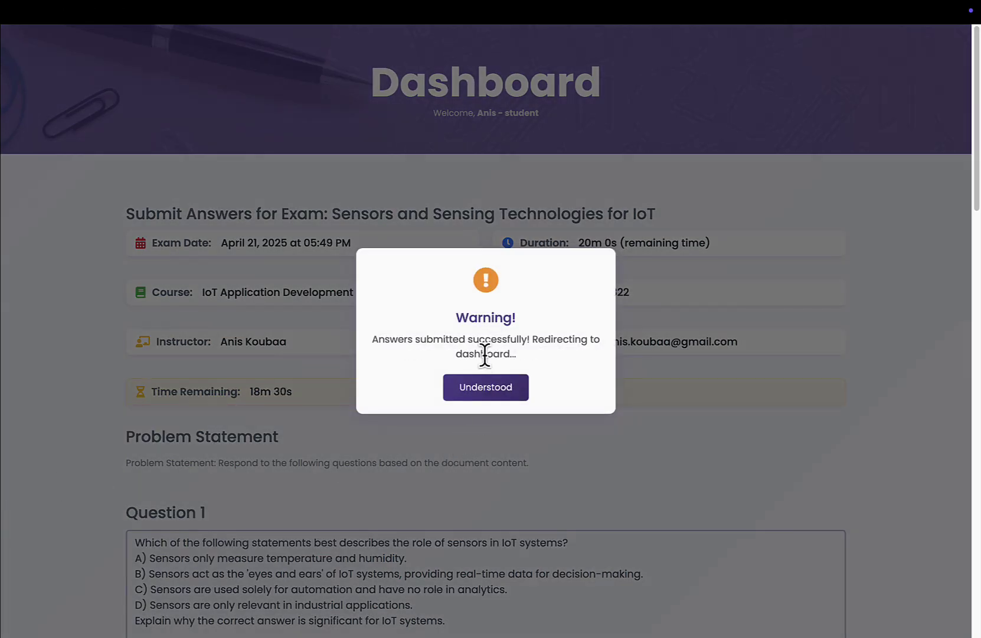
{"action": "left_click", "coordinate": [492, 389]}
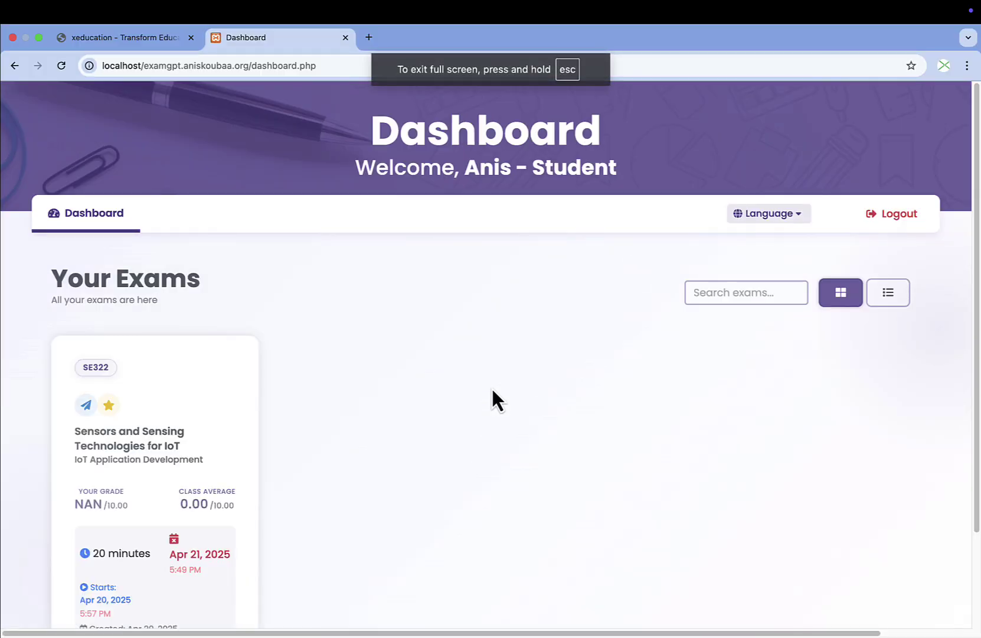
Log out of the student account and sign in as the instructor using the saved credentials.
{"action": "scroll", "coordinate": [491, 387], "scroll_direction": "down", "scroll_amount": 3}
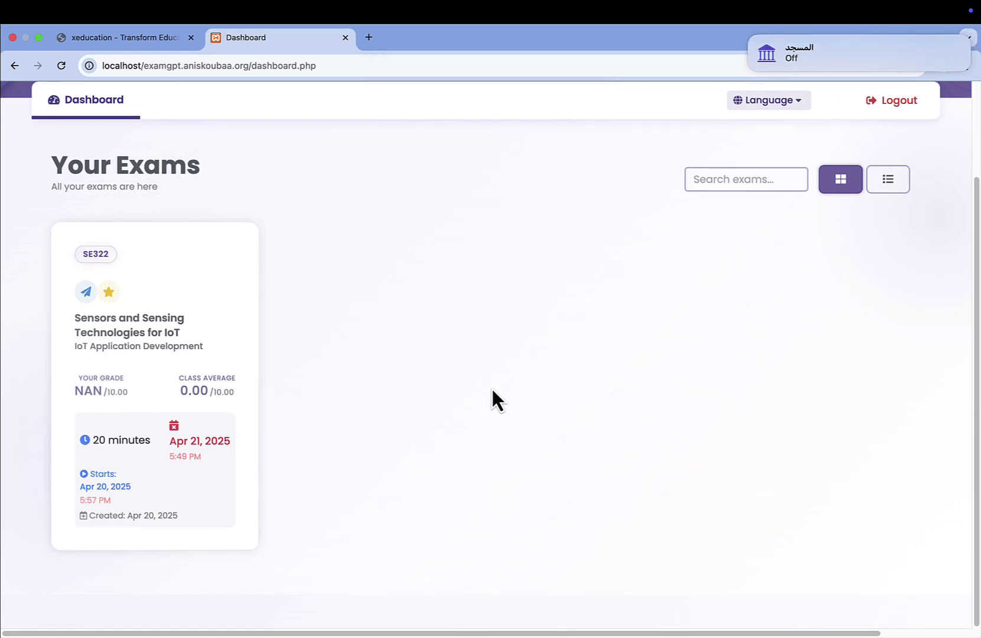
{"action": "left_click", "coordinate": [894, 105]}
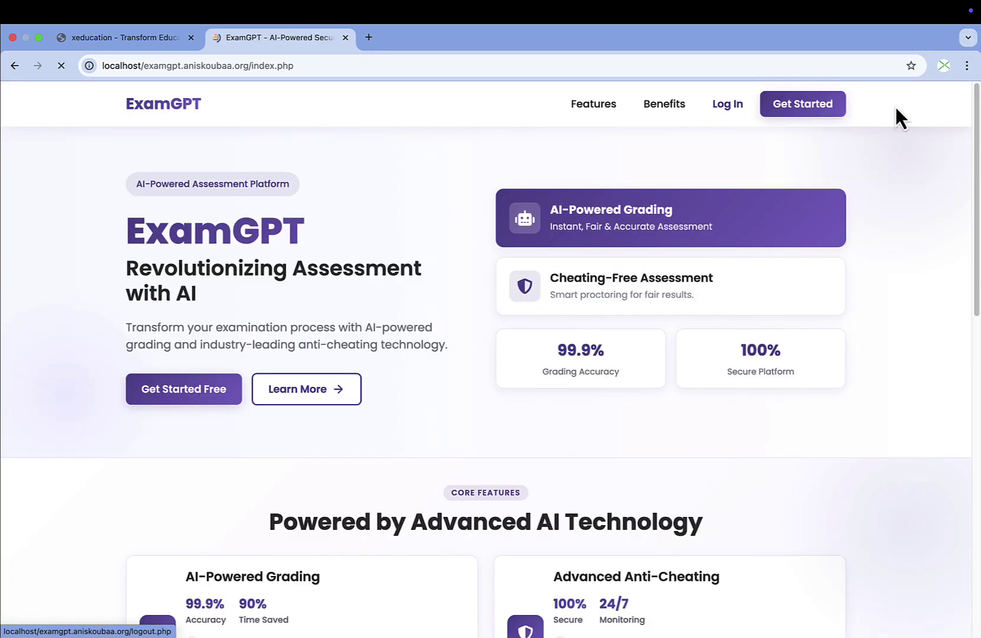
{"action": "left_click", "coordinate": [724, 111]}
{"action": "left_click", "coordinate": [464, 365]}
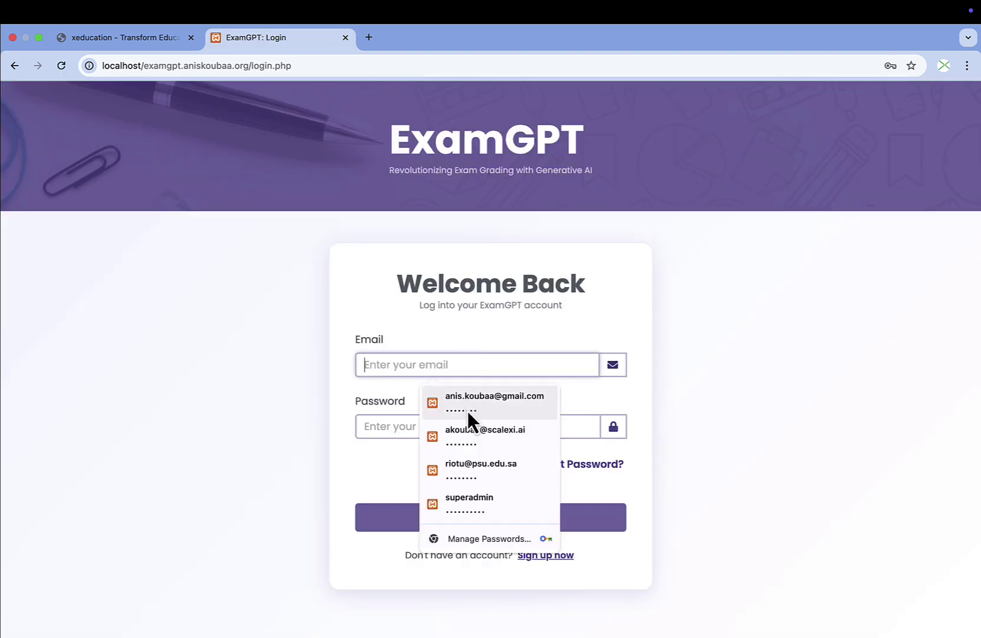
{"action": "left_click", "coordinate": [467, 429]}
{"action": "key", "text": "Return"}
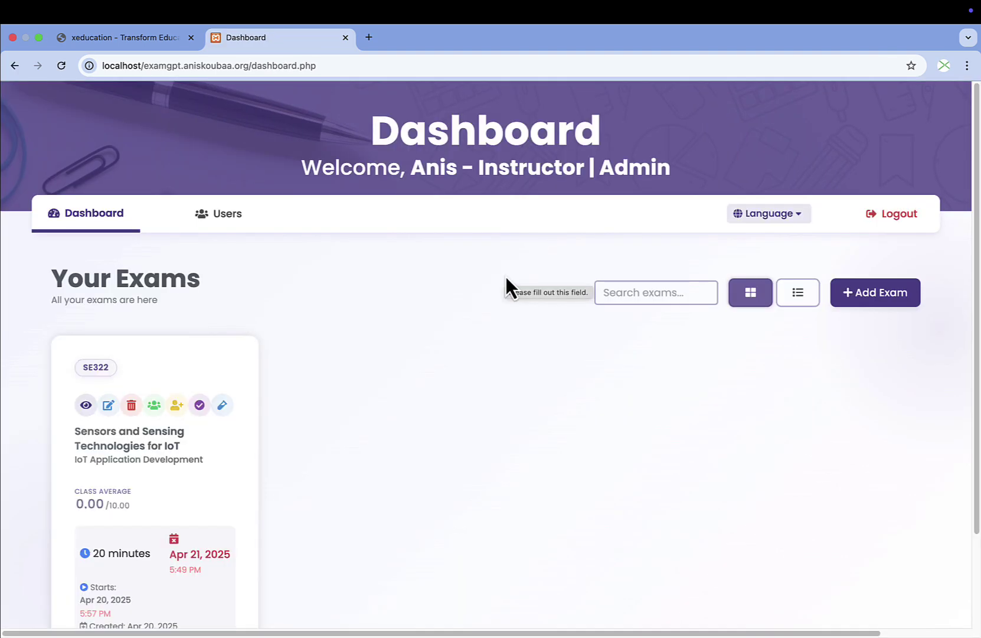
{"action": "scroll", "coordinate": [384, 335], "scroll_direction": "down", "scroll_amount": 3}
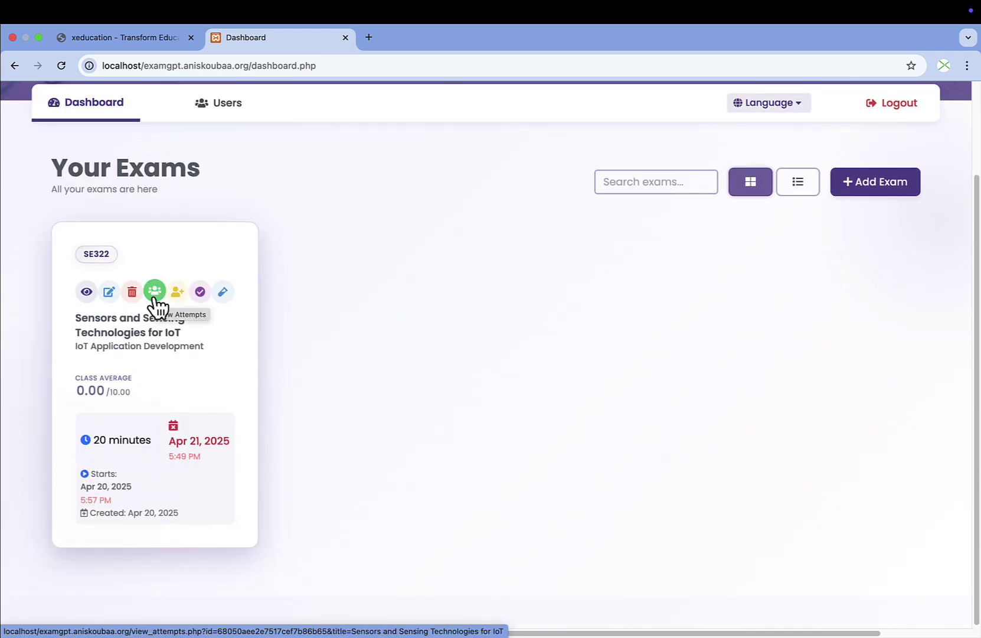
Open the Sensors exam's attempts and the Attempt Analysis for the student's submission.
{"action": "left_click", "coordinate": [155, 298]}
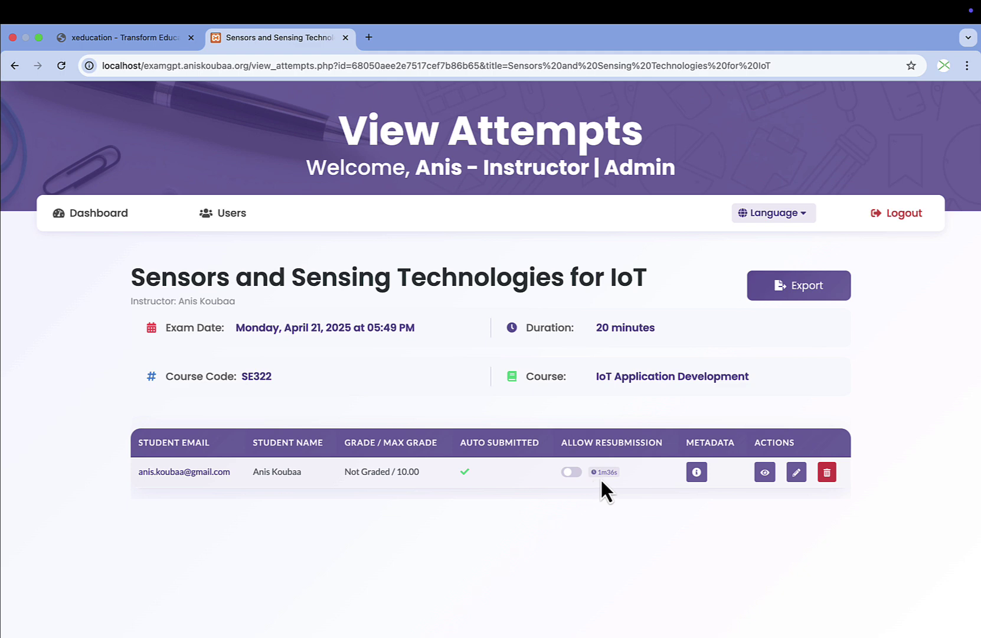
{"action": "left_click", "coordinate": [698, 476]}
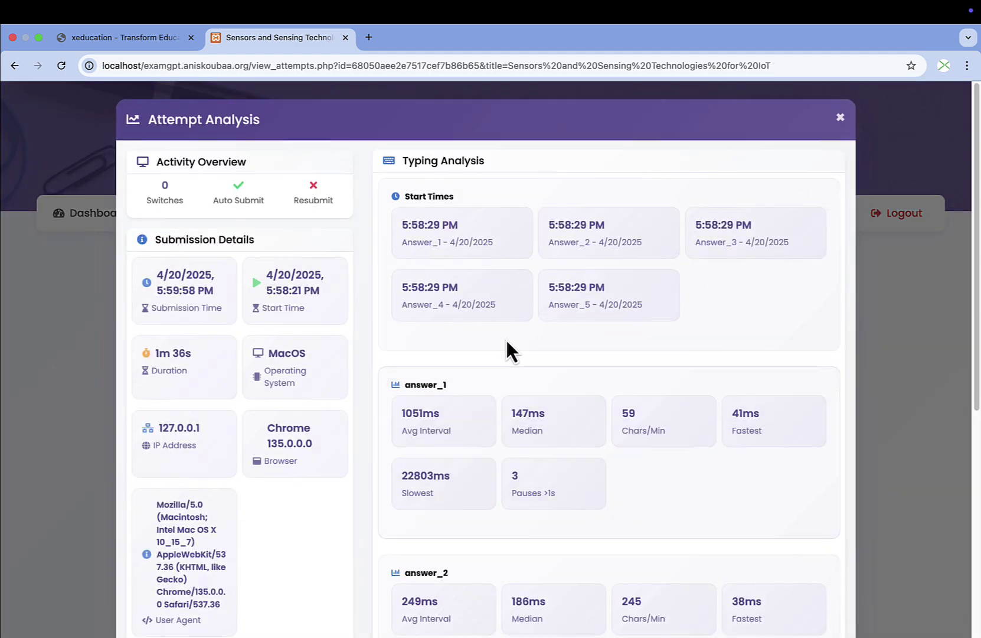
{"action": "scroll", "coordinate": [488, 360], "scroll_direction": "down", "scroll_amount": 3}
{"action": "scroll", "coordinate": [488, 361], "scroll_direction": "up", "scroll_amount": 3}
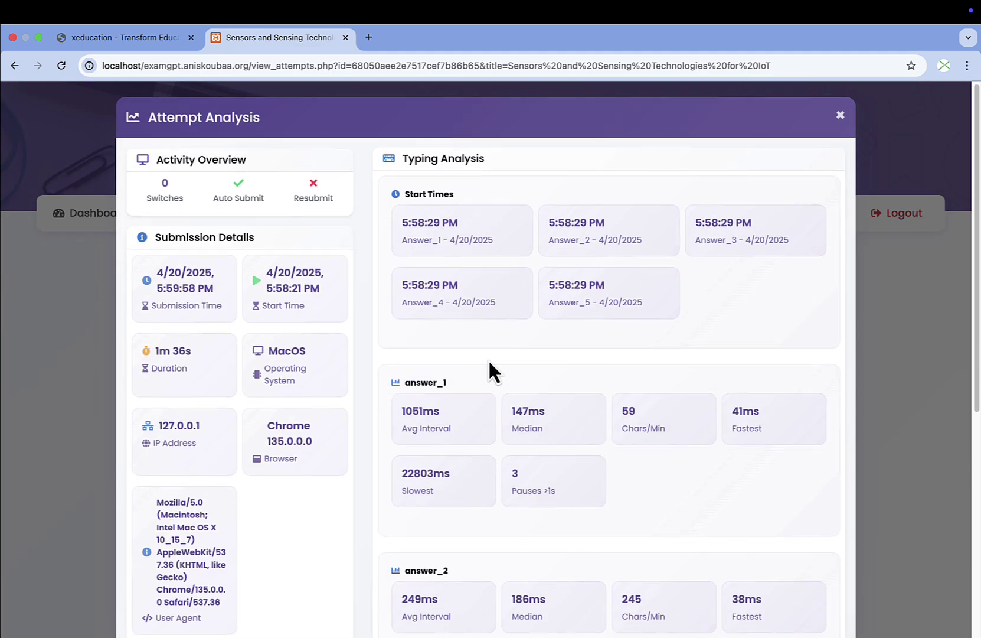
{"action": "scroll", "coordinate": [489, 361], "scroll_direction": "down", "scroll_amount": 3}
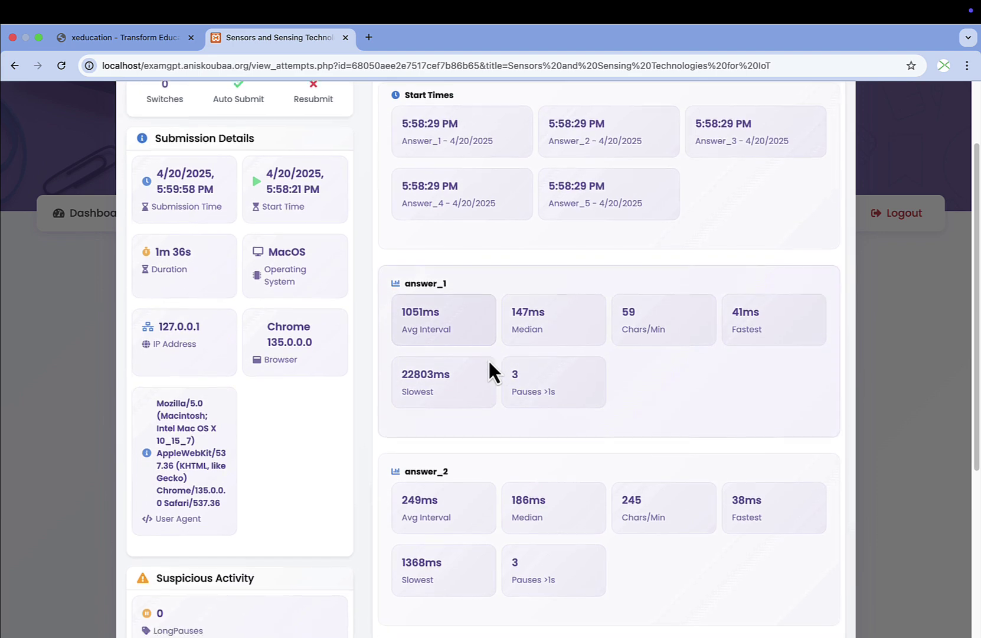
{"action": "scroll", "coordinate": [478, 363], "scroll_direction": "up", "scroll_amount": 3}
{"action": "scroll", "coordinate": [455, 307], "scroll_direction": "down", "scroll_amount": 5}
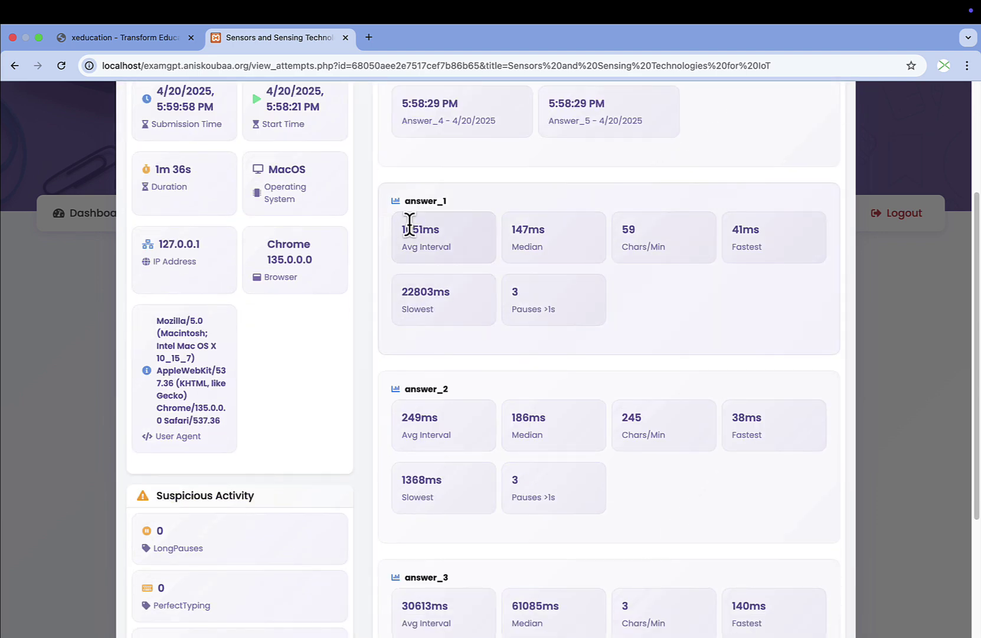
Review the analysis: 1m 36s duration, typing statistics and one AI-pattern flag.
{"action": "scroll", "coordinate": [558, 330], "scroll_direction": "down", "scroll_amount": 3}
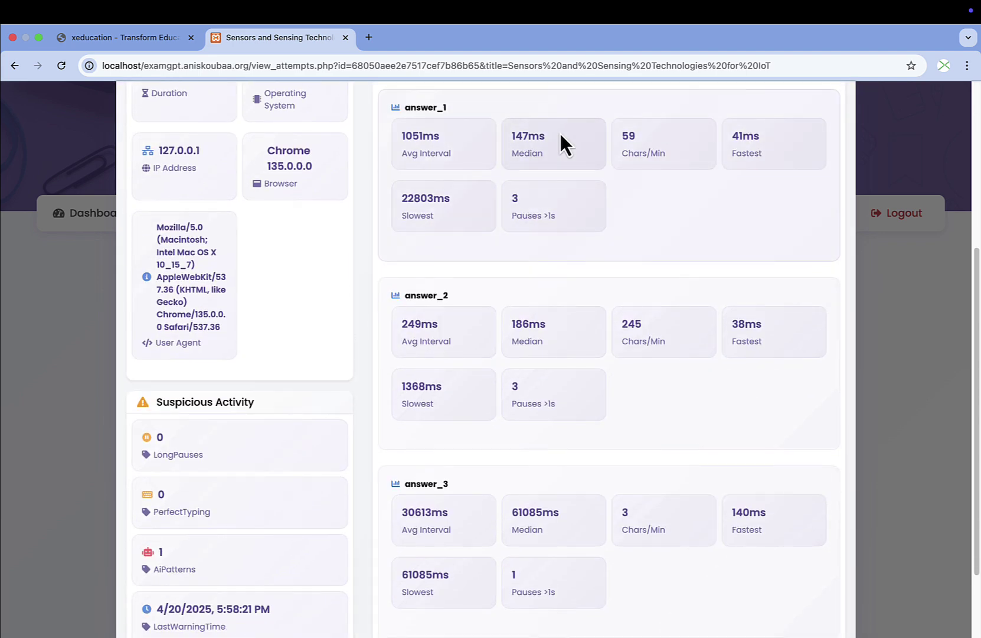
{"action": "scroll", "coordinate": [411, 248], "scroll_direction": "up", "scroll_amount": 1}
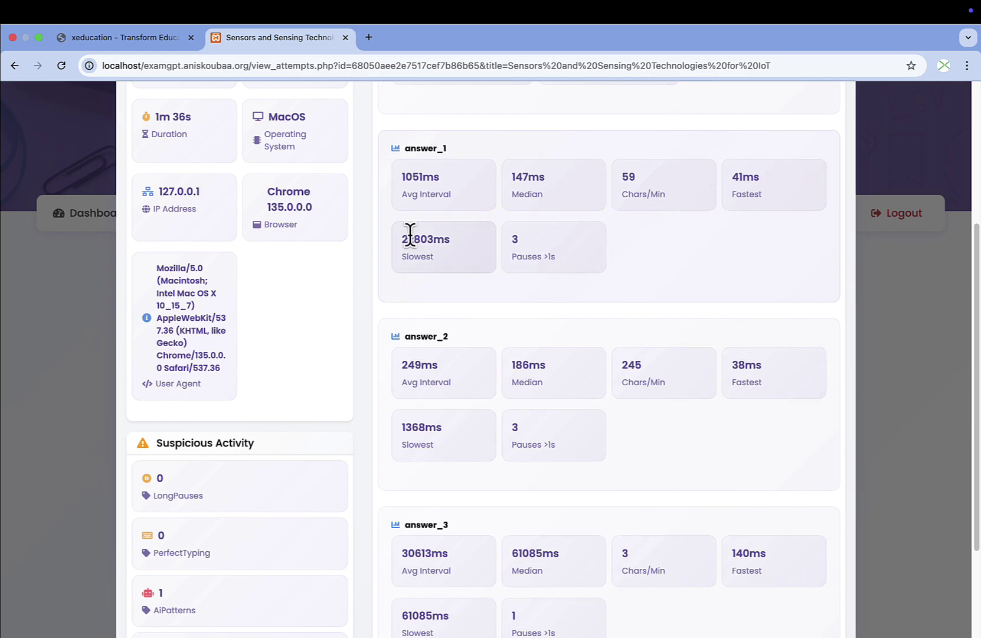
{"action": "scroll", "coordinate": [420, 257], "scroll_direction": "down", "scroll_amount": 3}
{"action": "scroll", "coordinate": [420, 257], "scroll_direction": "up", "scroll_amount": 1}
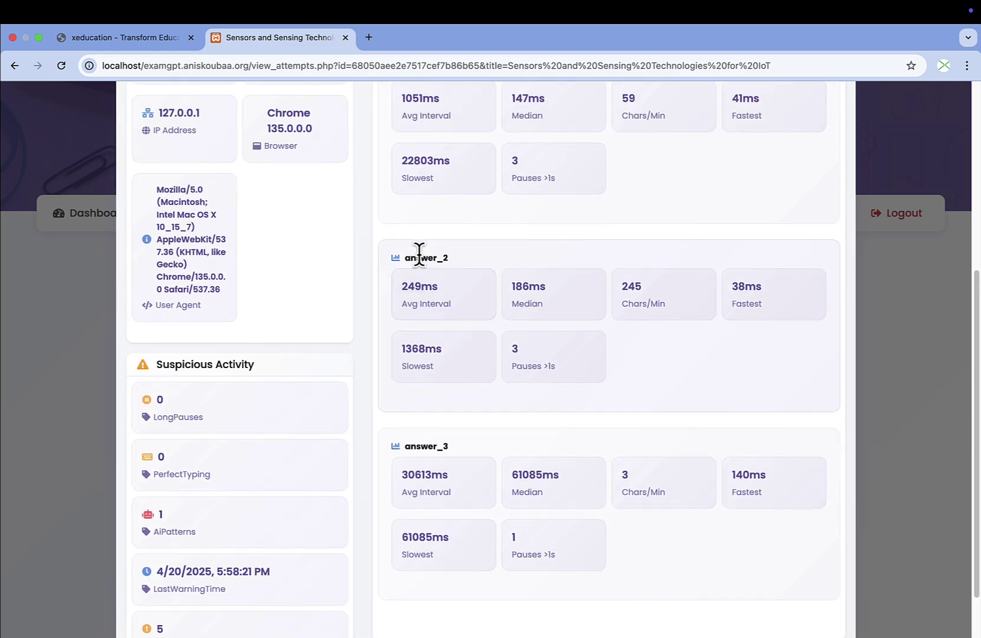
{"action": "scroll", "coordinate": [419, 254], "scroll_direction": "up", "scroll_amount": 5}
{"action": "scroll", "coordinate": [420, 328], "scroll_direction": "up", "scroll_amount": 1}
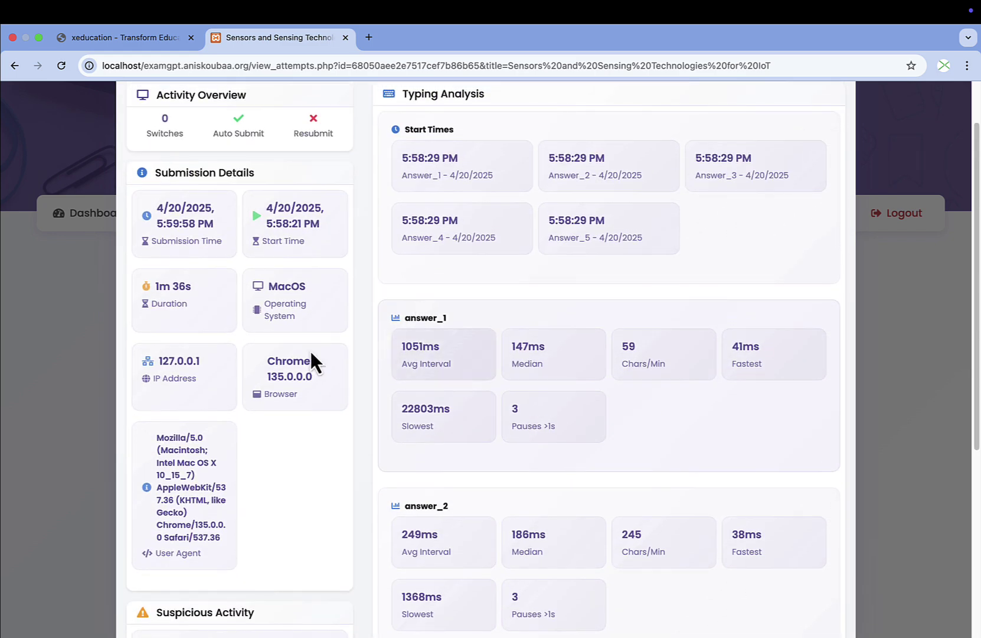
{"action": "scroll", "coordinate": [416, 321], "scroll_direction": "down", "scroll_amount": 4}
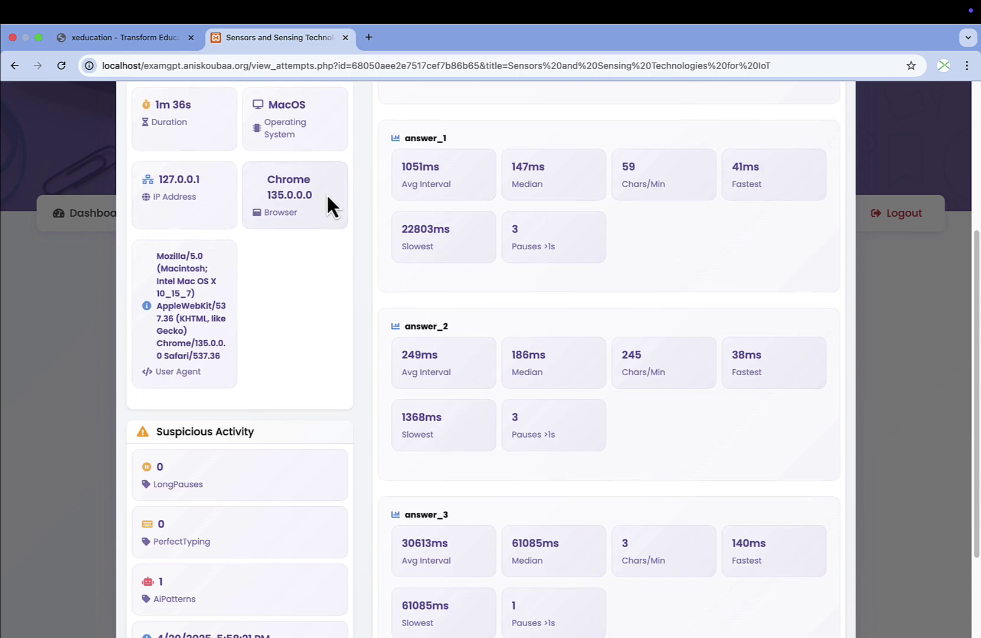
{"action": "scroll", "coordinate": [412, 365], "scroll_direction": "down", "scroll_amount": 3}
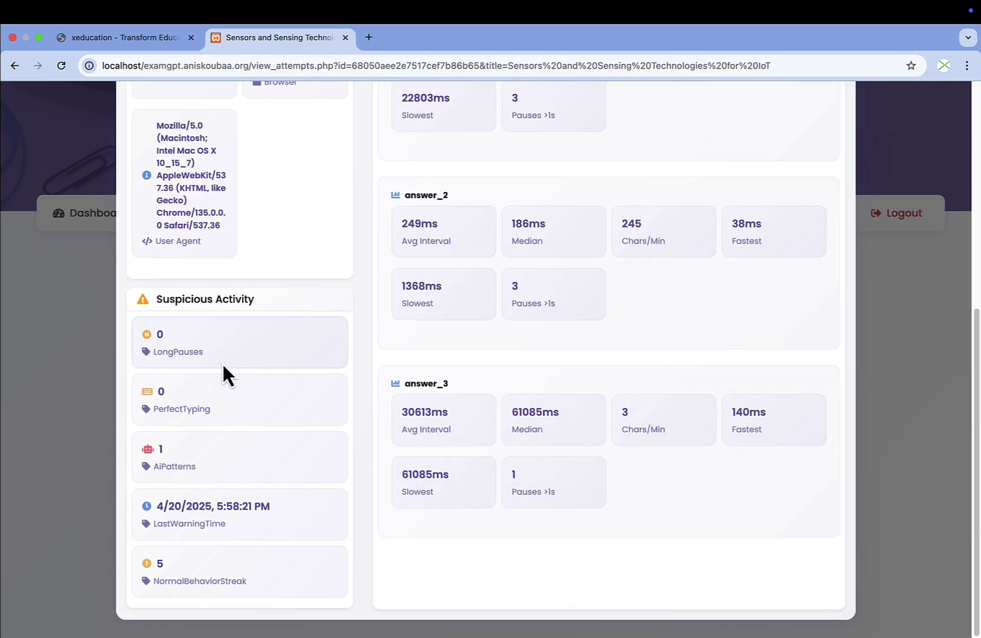
{"action": "scroll", "coordinate": [242, 372], "scroll_direction": "up", "scroll_amount": 8}
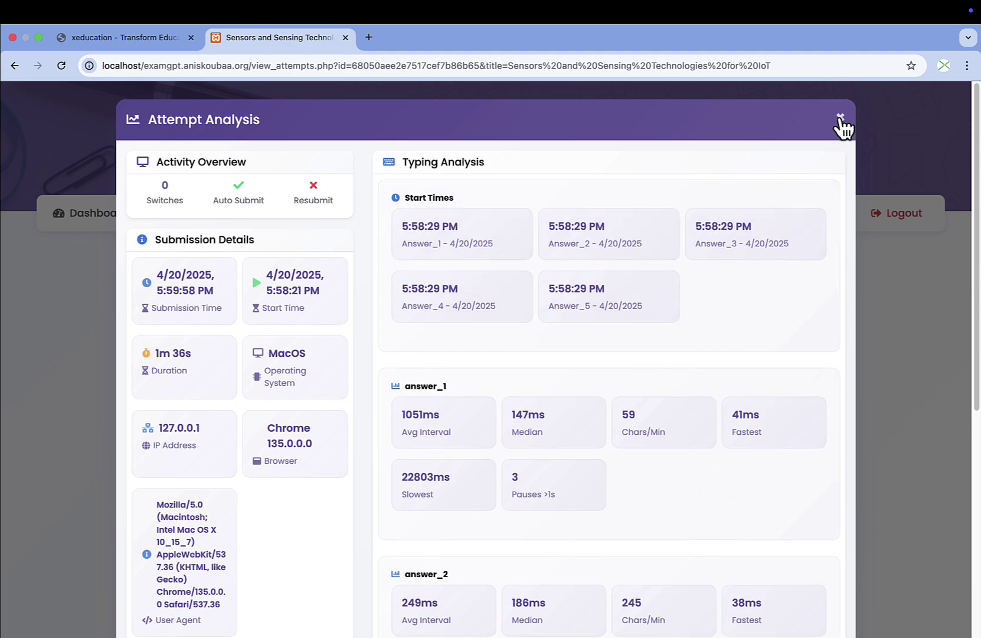
Close the analysis, view the student's feedback showing pending evaluation, and return to the Dashboard.
{"action": "left_click", "coordinate": [840, 118]}
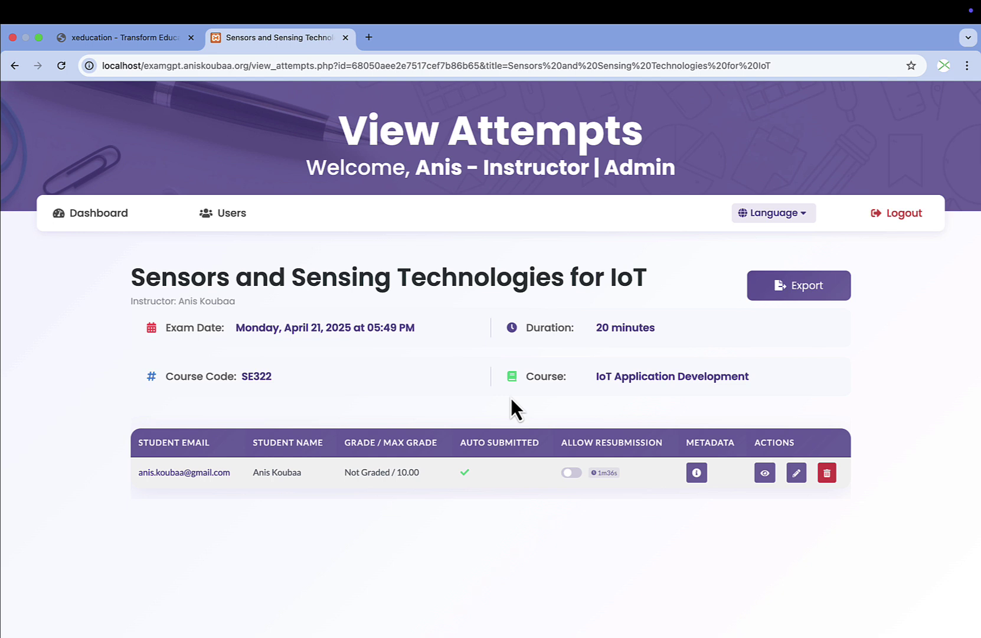
{"action": "left_click", "coordinate": [765, 472]}
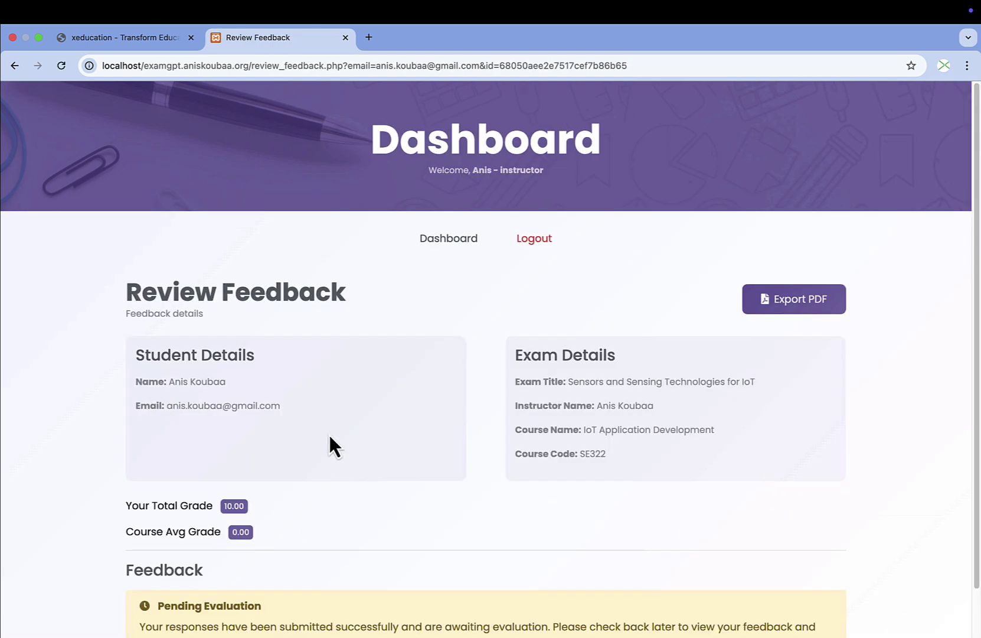
{"action": "scroll", "coordinate": [328, 445], "scroll_direction": "down", "scroll_amount": 2}
{"action": "left_click_drag", "start_coordinate": [157, 555], "coordinate": [192, 556]}
{"action": "left_click", "coordinate": [193, 556]}
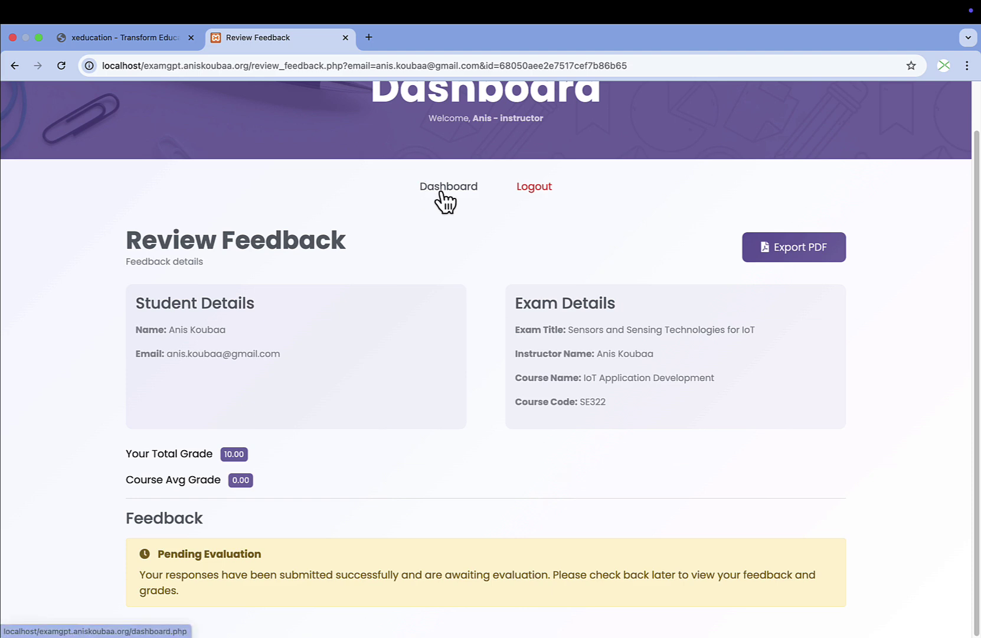
{"action": "left_click", "coordinate": [441, 190]}
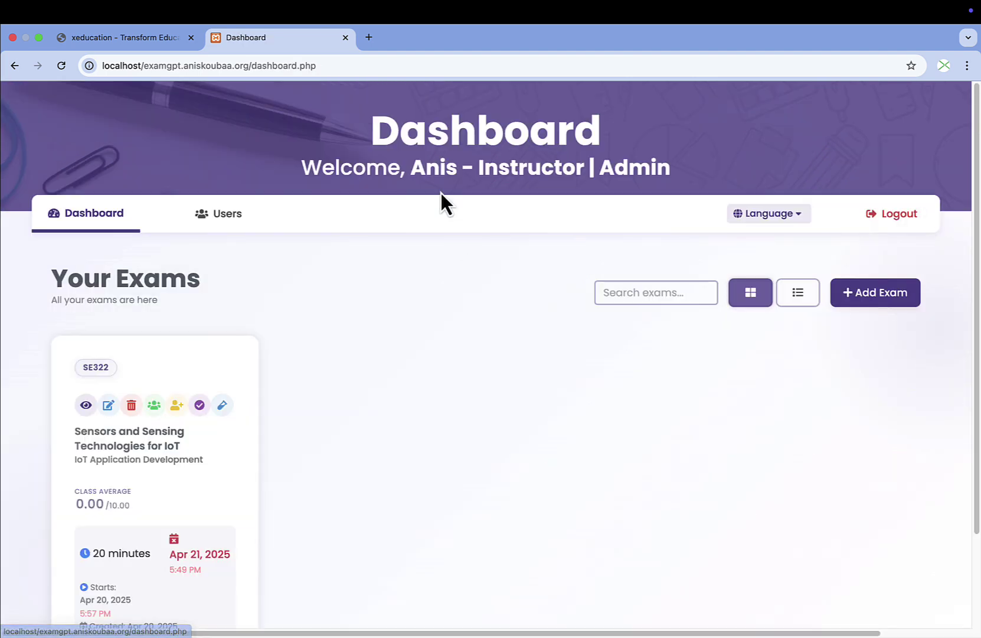
Preview the SE322 exam (5 questions, 10 points, 20 minutes) and inspect Question 1's rubric and model response.
{"action": "left_click", "coordinate": [86, 405]}
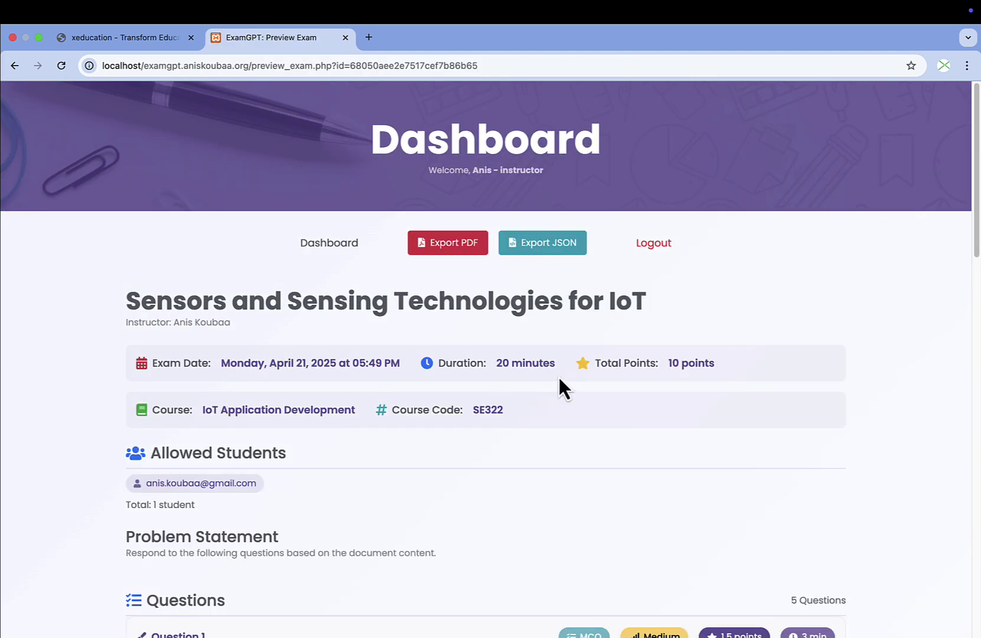
{"action": "scroll", "coordinate": [559, 388], "scroll_direction": "down", "scroll_amount": 5}
{"action": "scroll", "coordinate": [544, 374], "scroll_direction": "down", "scroll_amount": 4}
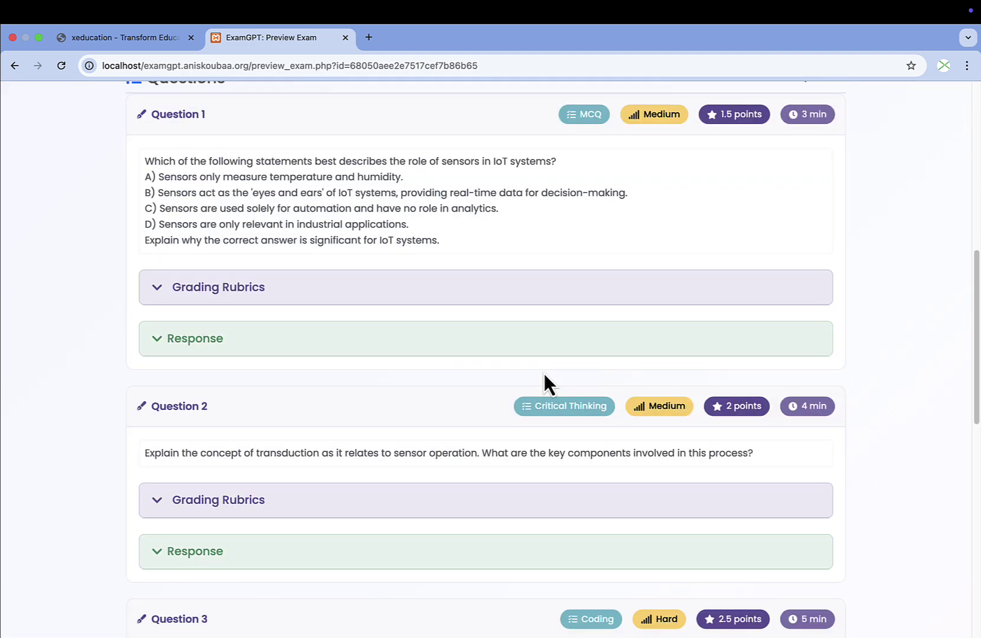
{"action": "scroll", "coordinate": [544, 374], "scroll_direction": "up", "scroll_amount": 1}
{"action": "left_click", "coordinate": [249, 369]}
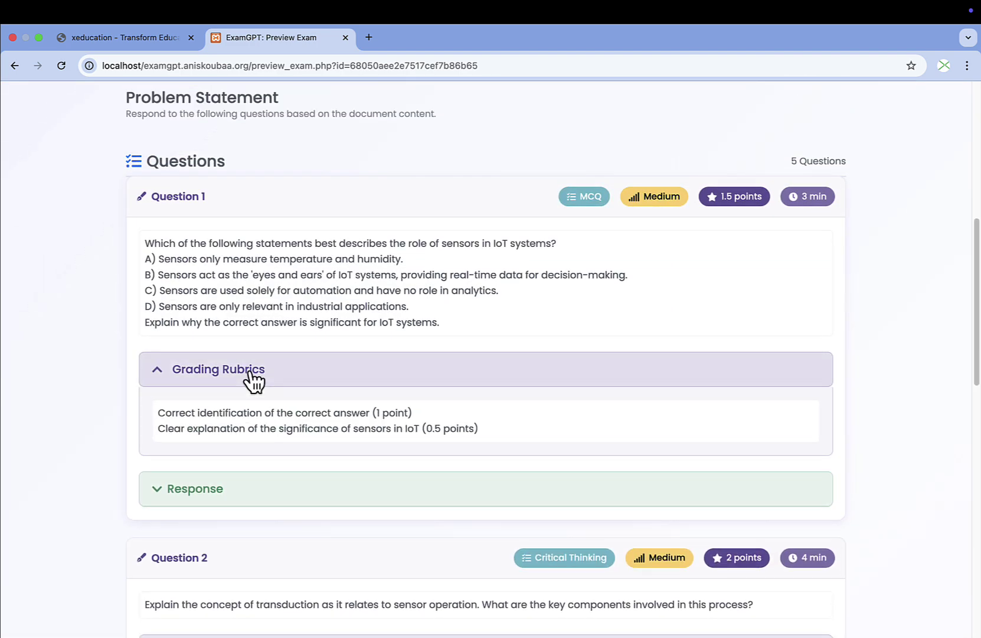
{"action": "left_click", "coordinate": [185, 500]}
{"action": "scroll", "coordinate": [374, 410], "scroll_direction": "down", "scroll_amount": 6}
{"action": "scroll", "coordinate": [201, 493], "scroll_direction": "up", "scroll_amount": 7}
{"action": "left_click", "coordinate": [195, 449]}
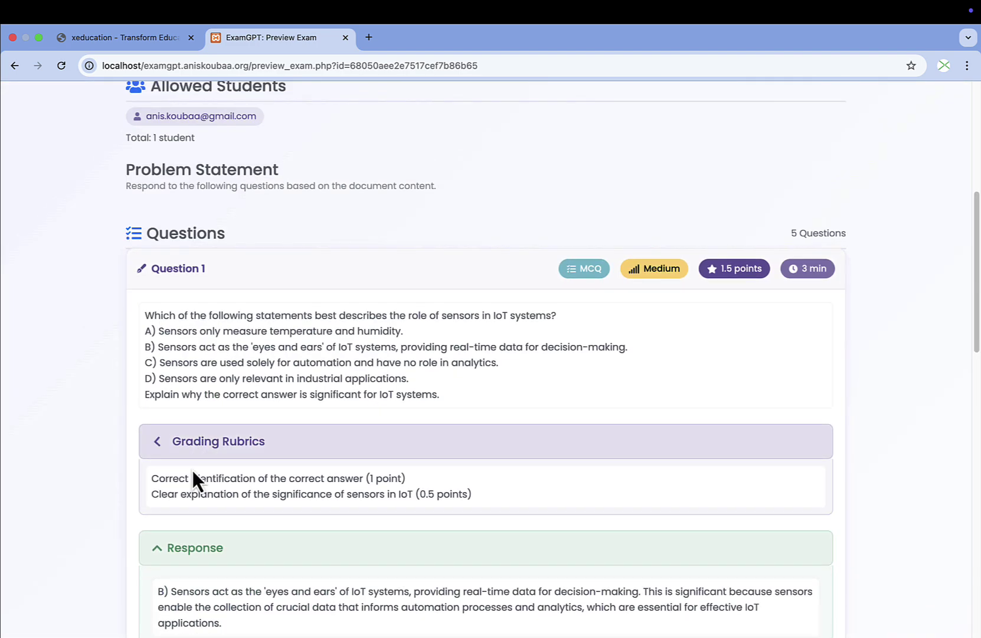
{"action": "scroll", "coordinate": [265, 449], "scroll_direction": "up", "scroll_amount": 7}
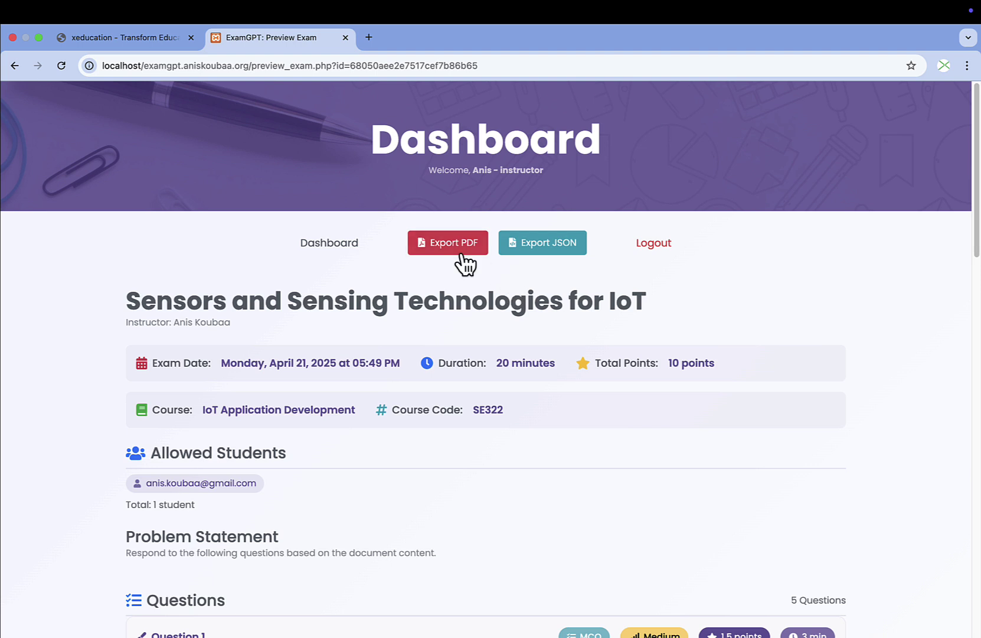
Export the exam as PDF including allowed students and solutions, and view the 5-page PDF.
{"action": "left_click", "coordinate": [458, 246]}
{"action": "left_click", "coordinate": [374, 279]}
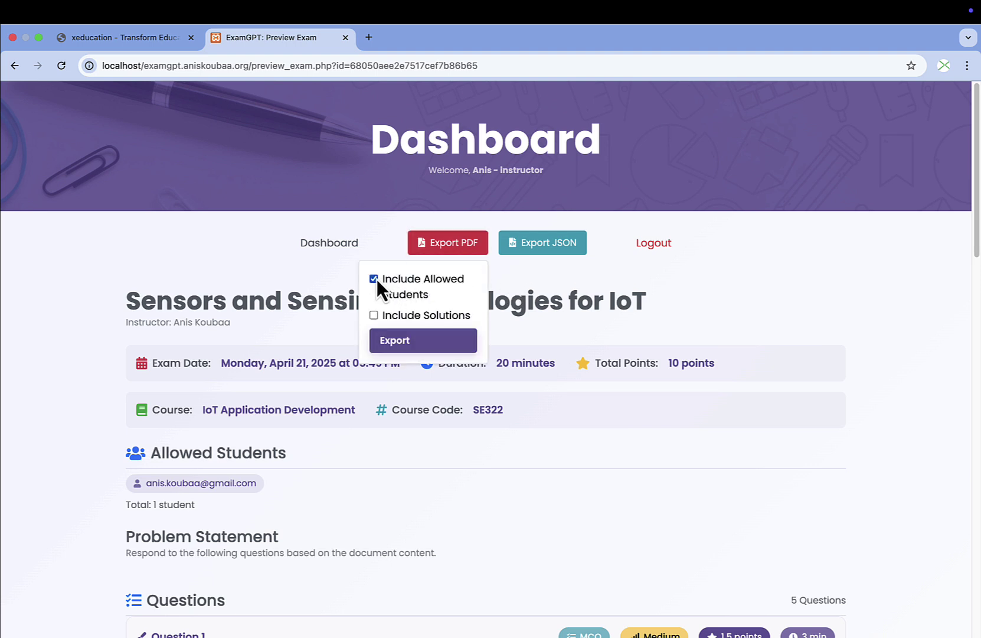
{"action": "left_click", "coordinate": [373, 315]}
{"action": "left_click", "coordinate": [395, 334]}
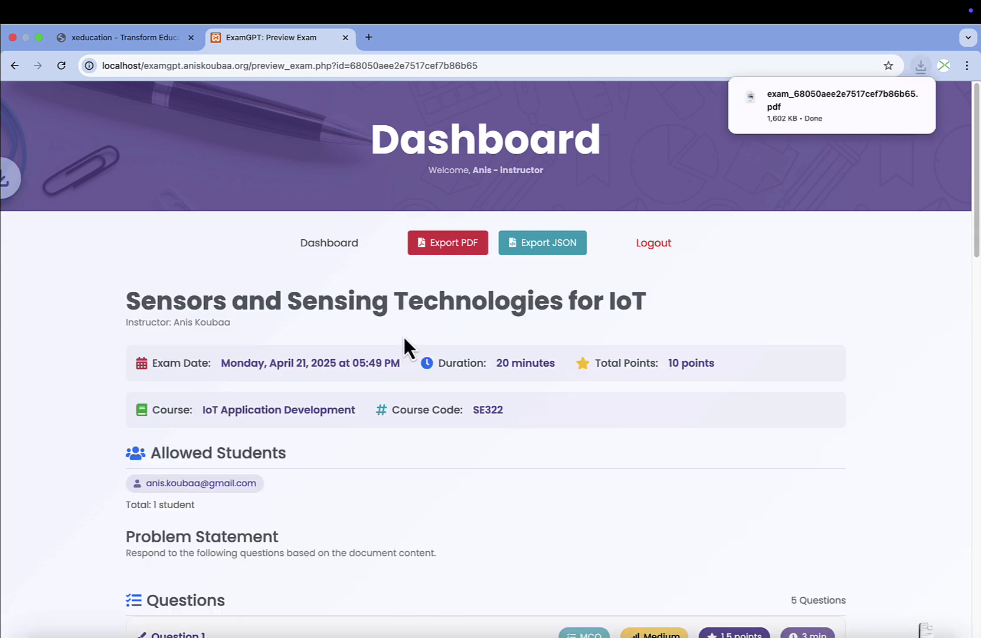
{"action": "mouse_move", "coordinate": [865, 125]}
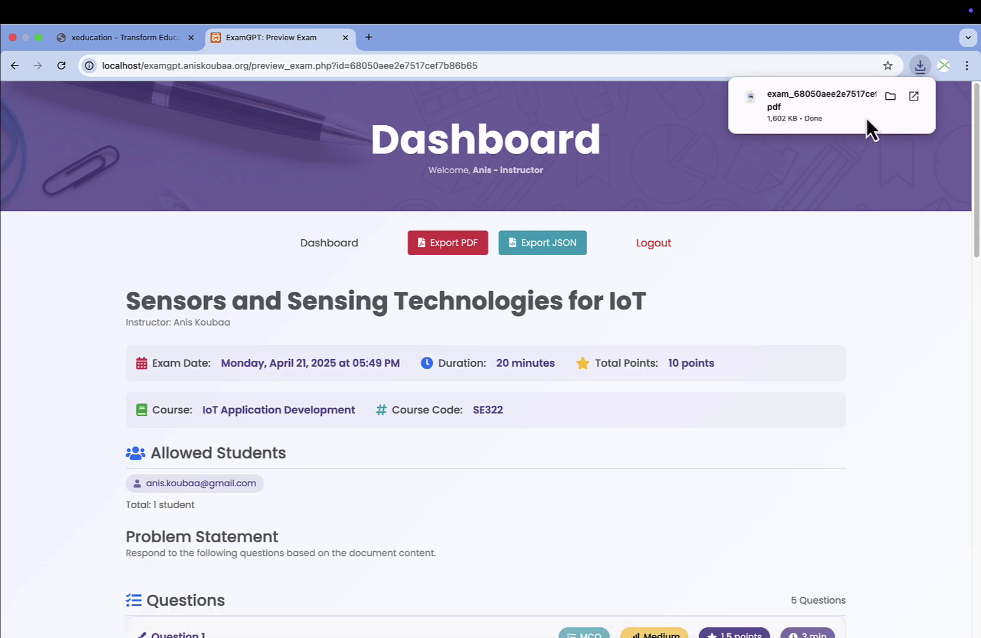
{"action": "left_click", "coordinate": [785, 102]}
{"action": "scroll", "coordinate": [472, 357], "scroll_direction": "down", "scroll_amount": 3}
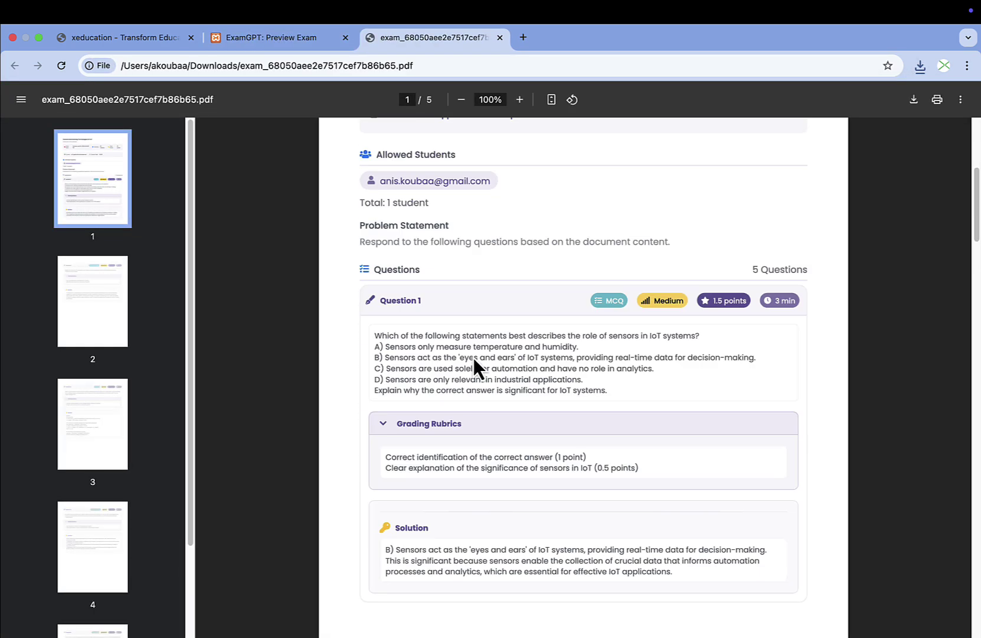
{"action": "scroll", "coordinate": [474, 357], "scroll_direction": "down", "scroll_amount": 5}
{"action": "scroll", "coordinate": [472, 355], "scroll_direction": "up", "scroll_amount": 5}
Back on the exam preview, export the exam as JSON.
{"action": "left_click", "coordinate": [274, 37]}
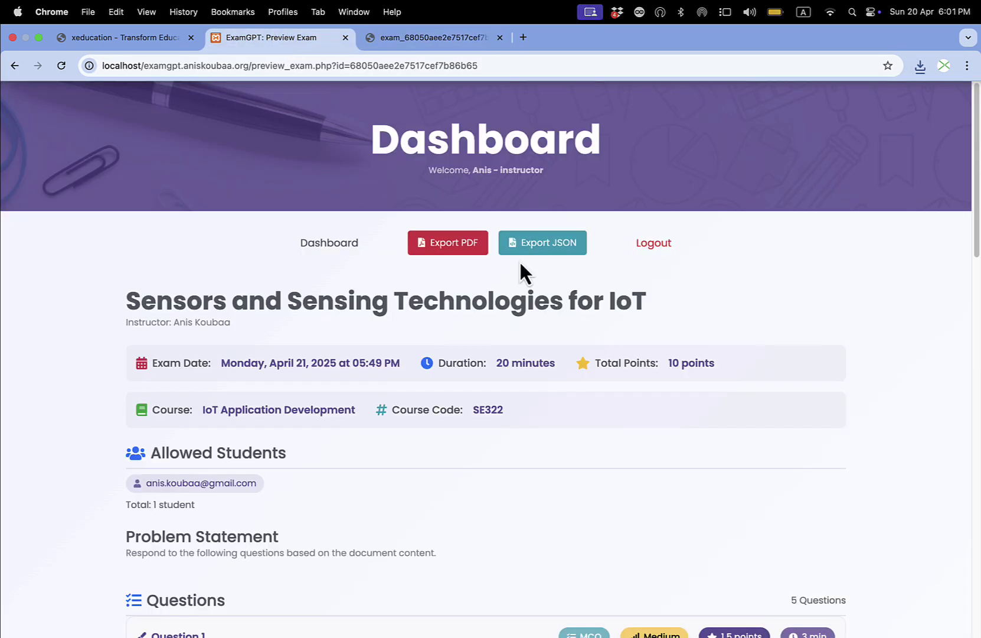
{"action": "left_click", "coordinate": [562, 248]}
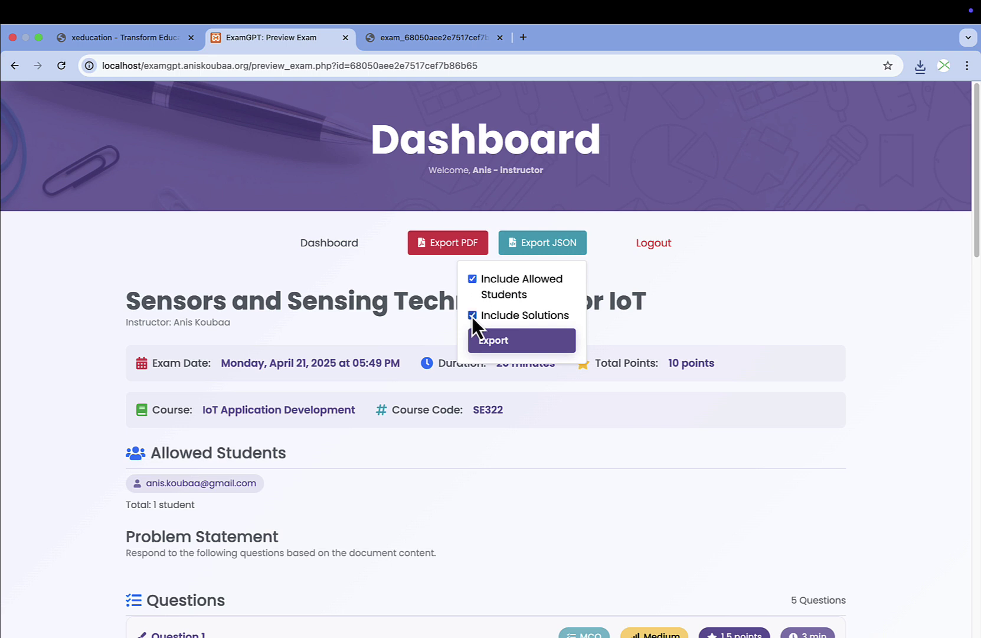
{"action": "left_click", "coordinate": [497, 336]}
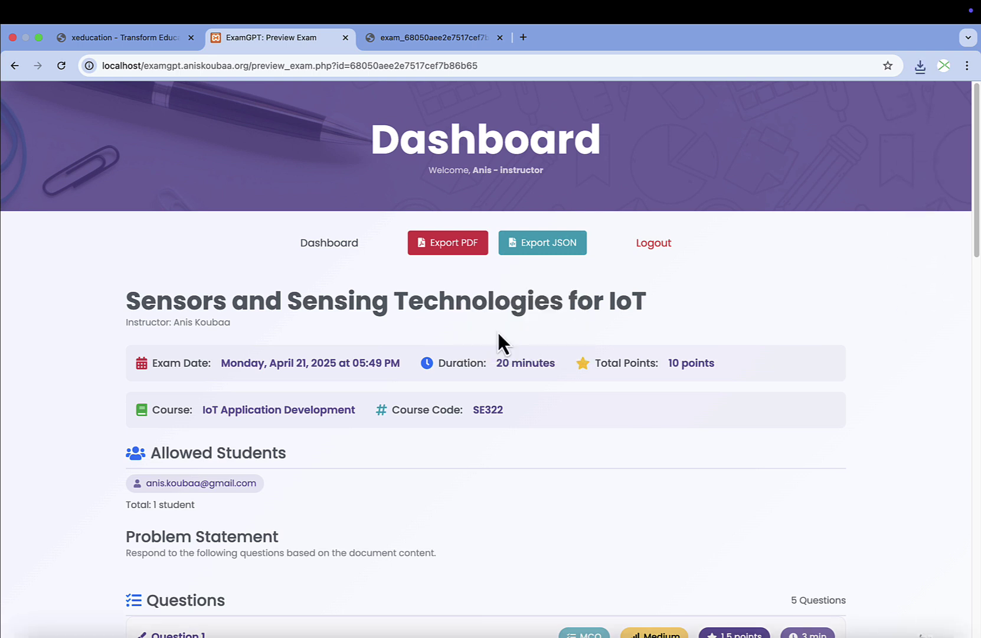
Import the exported exam JSON from Downloads into a new exam form, then return to the Dashboard.
{"action": "left_click", "coordinate": [346, 248]}
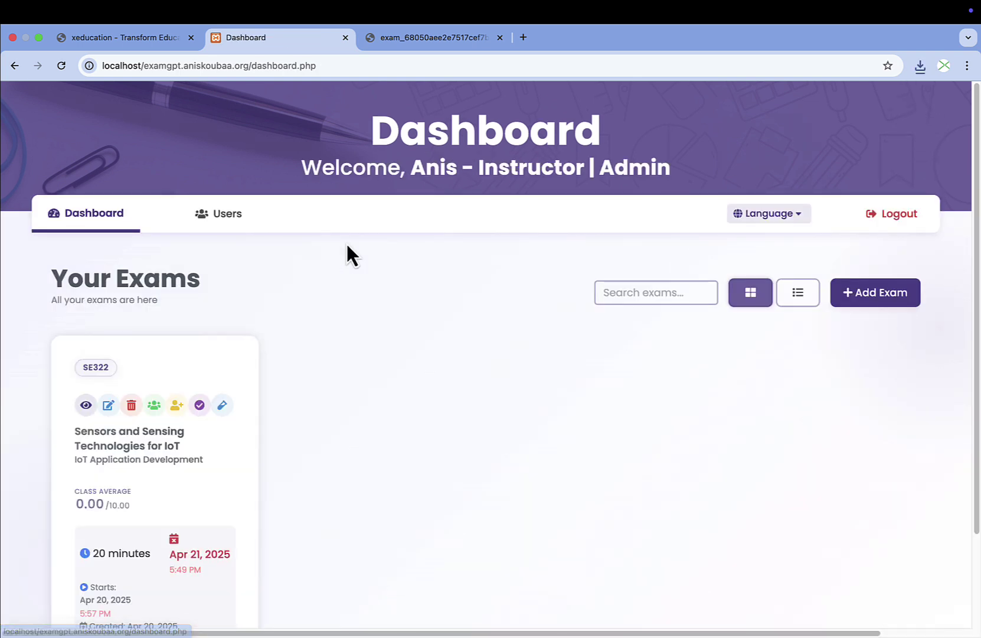
{"action": "left_click", "coordinate": [856, 298]}
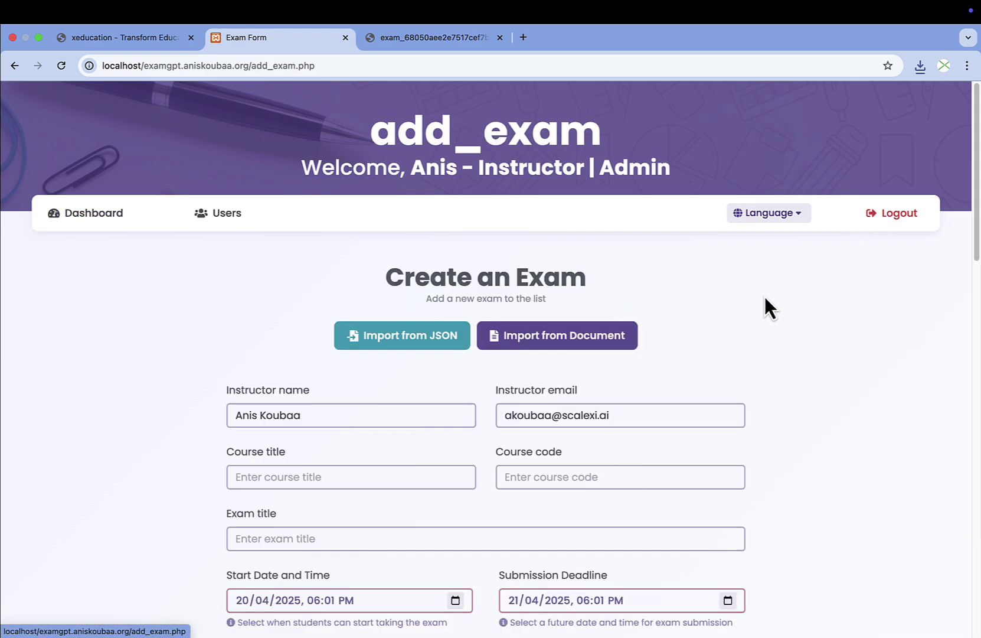
{"action": "left_click", "coordinate": [422, 337]}
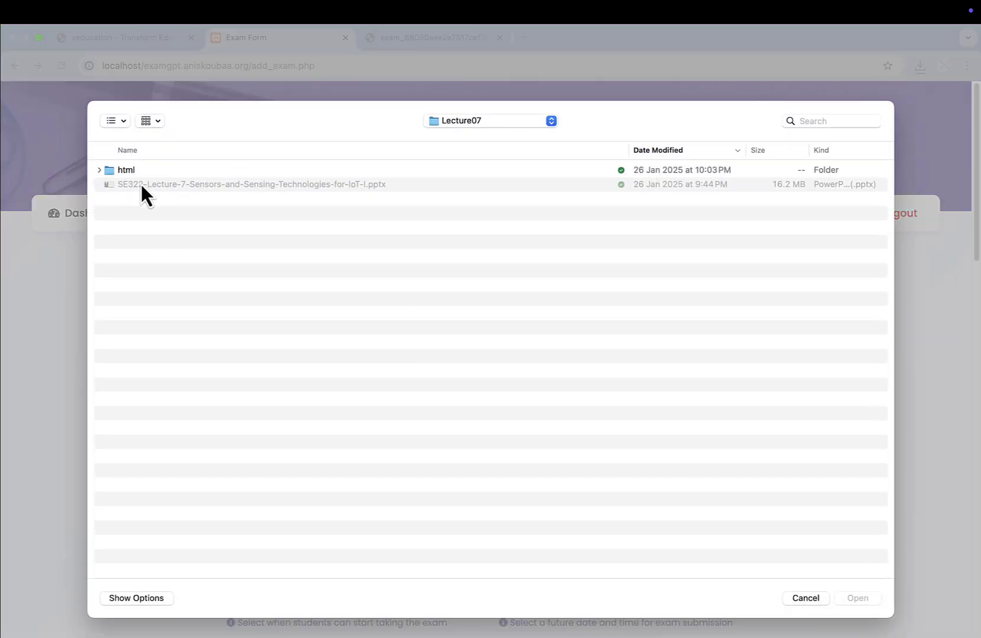
{"action": "key", "text": "alt+super+l"}
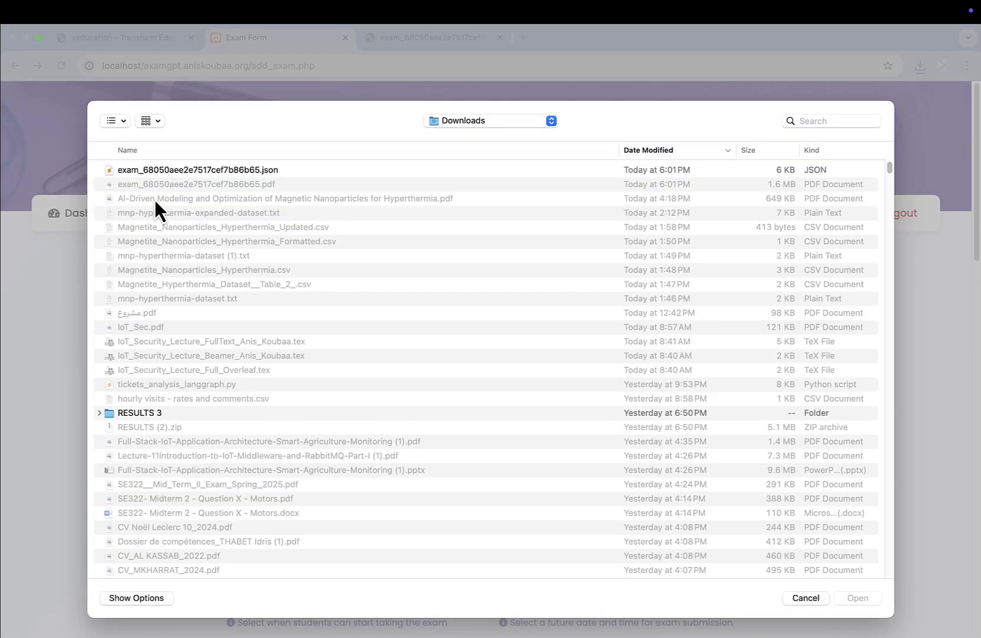
{"action": "double_click", "coordinate": [205, 170]}
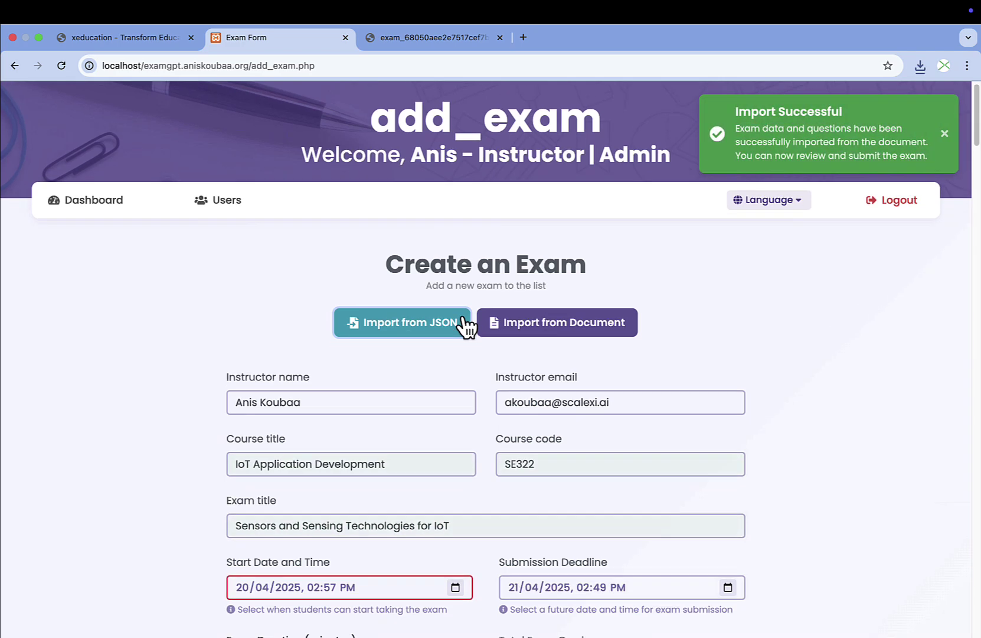
{"action": "scroll", "coordinate": [467, 325], "scroll_direction": "down", "scroll_amount": 5}
{"action": "scroll", "coordinate": [461, 315], "scroll_direction": "down", "scroll_amount": 10}
{"action": "scroll", "coordinate": [461, 315], "scroll_direction": "up", "scroll_amount": 20}
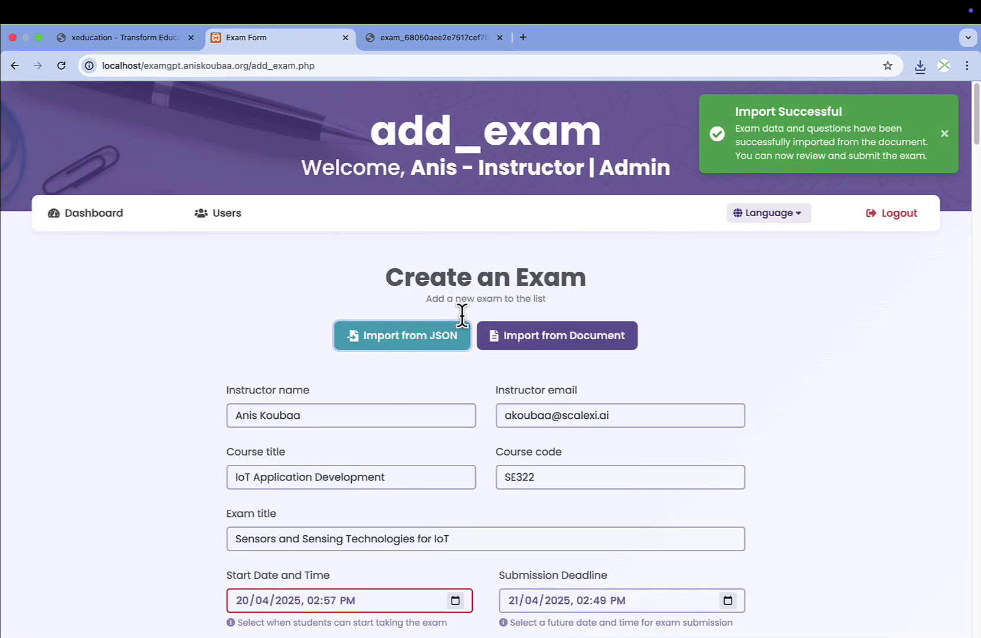
{"action": "left_click", "coordinate": [82, 219]}
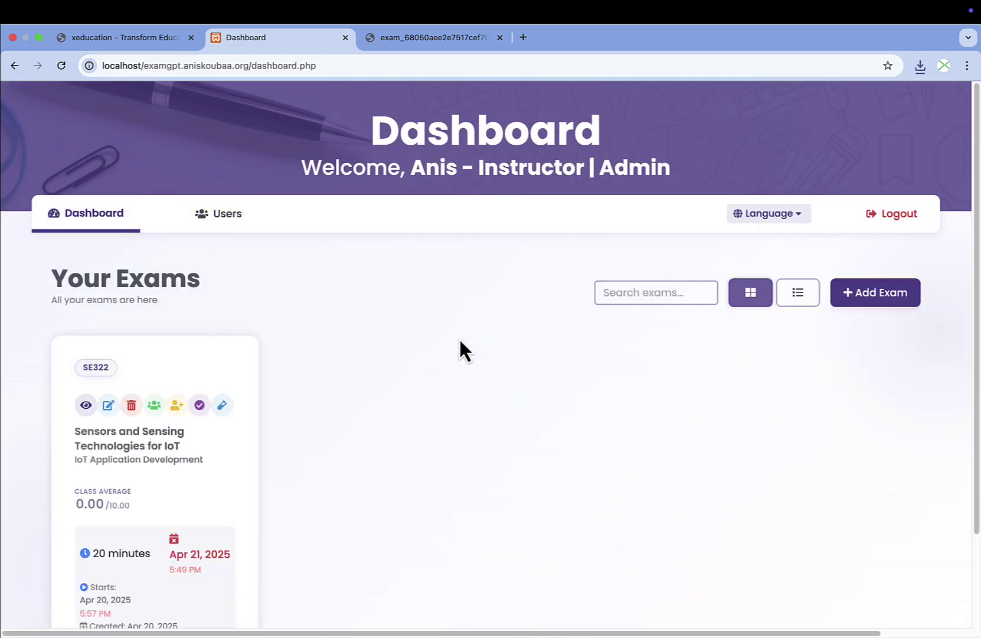
{"action": "scroll", "coordinate": [458, 337], "scroll_direction": "down", "scroll_amount": 2}
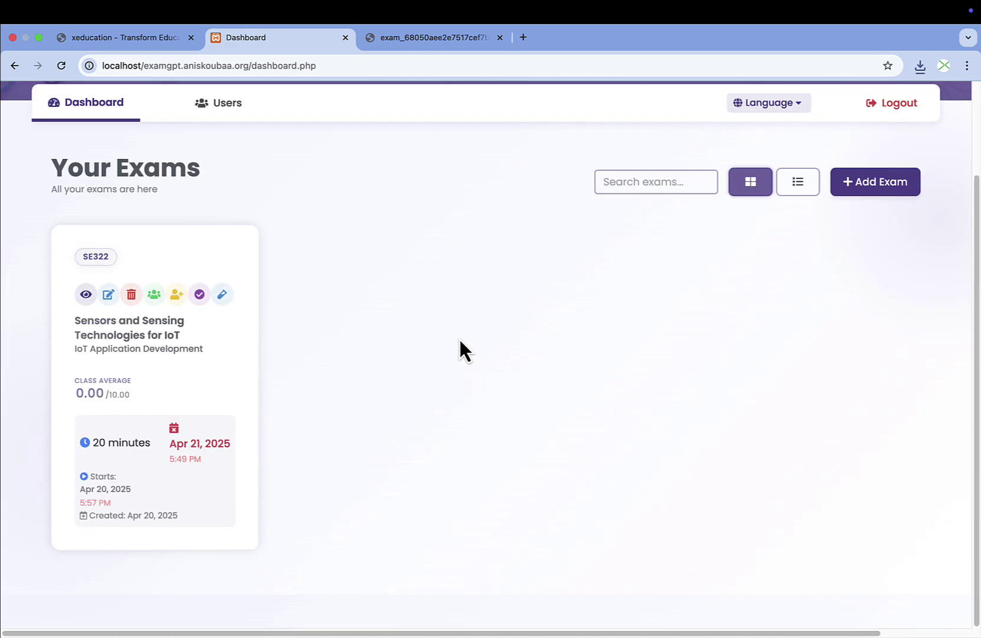
{"action": "left_click", "coordinate": [109, 291]}
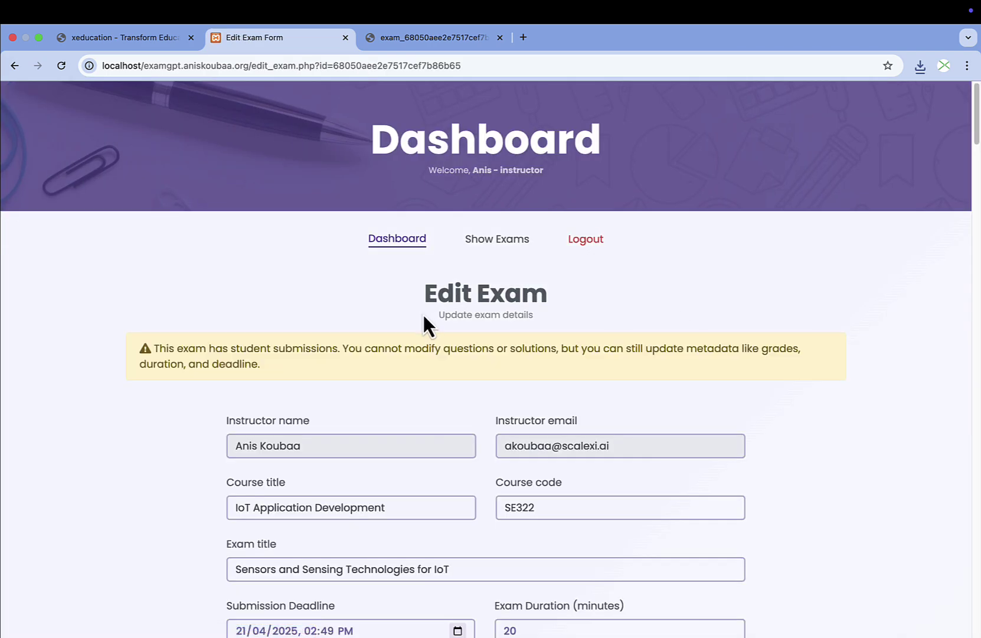
{"action": "scroll", "coordinate": [422, 311], "scroll_direction": "down", "scroll_amount": 1}
{"action": "scroll", "coordinate": [422, 312], "scroll_direction": "down", "scroll_amount": 3}
{"action": "scroll", "coordinate": [422, 319], "scroll_direction": "up", "scroll_amount": 4}
{"action": "scroll", "coordinate": [236, 413], "scroll_direction": "down", "scroll_amount": 15}
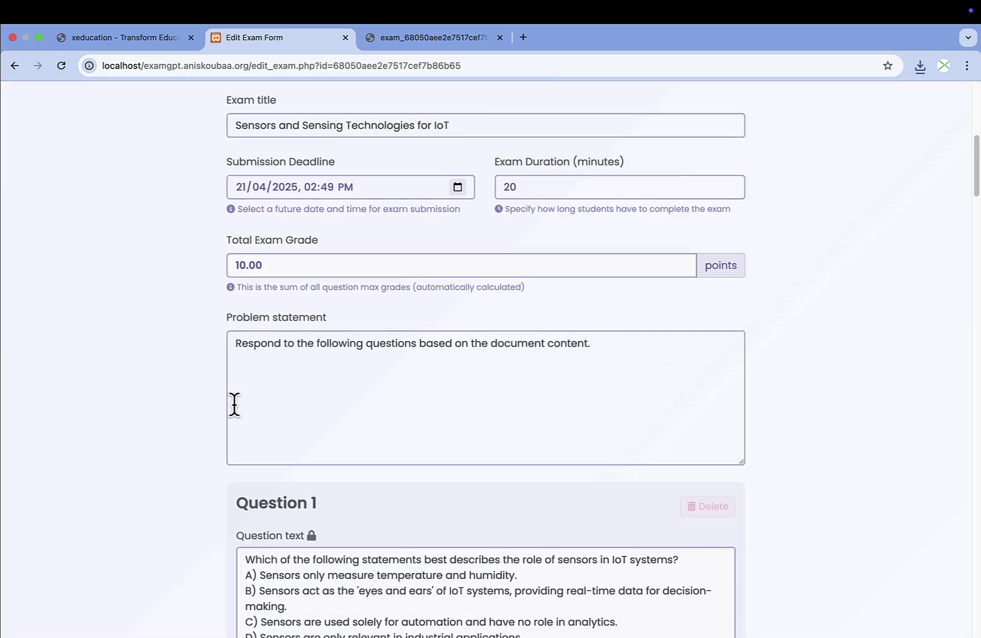
{"action": "left_click", "coordinate": [14, 66]}
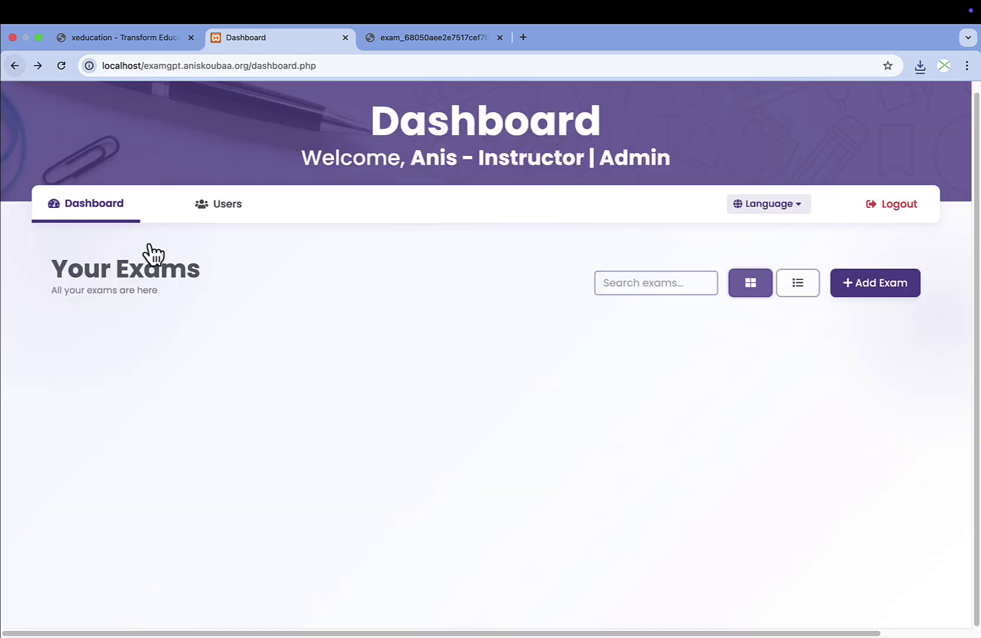
{"action": "scroll", "coordinate": [341, 289], "scroll_direction": "down", "scroll_amount": 1}
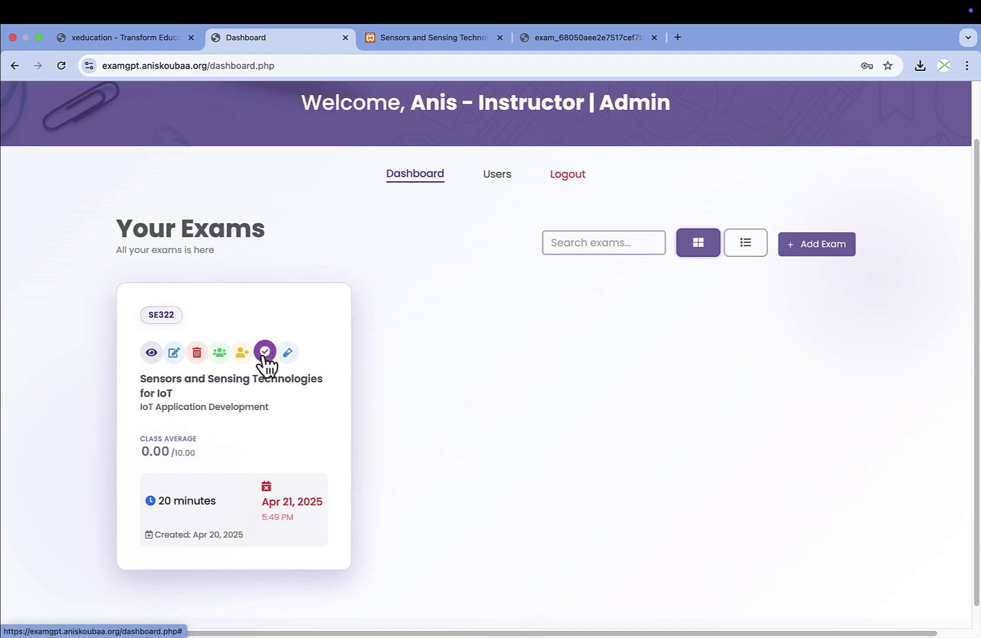
Start grading all SE322 submissions with email notifications to students left enabled.
{"action": "left_click", "coordinate": [265, 352]}
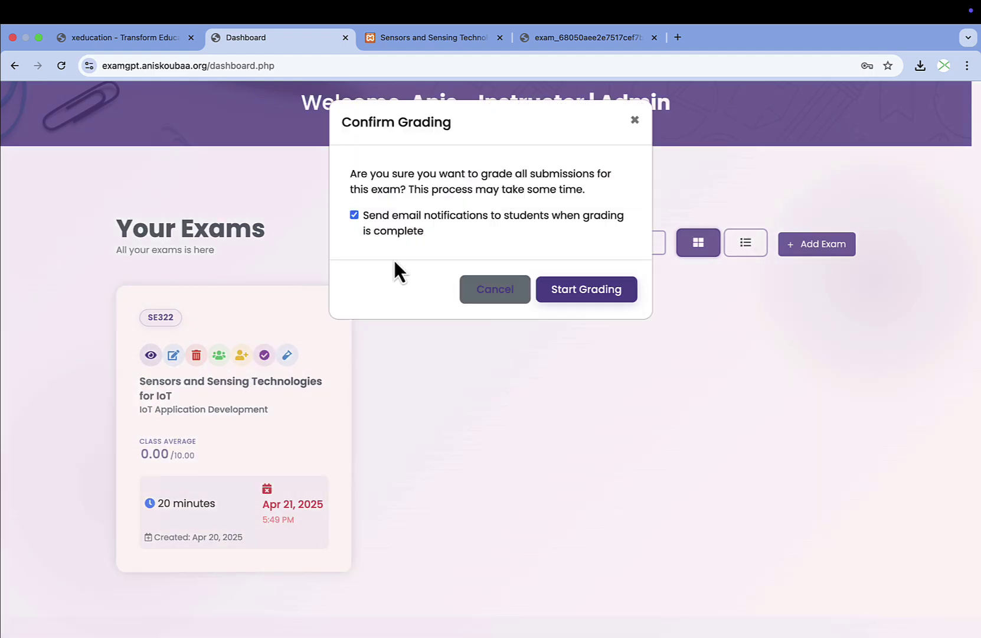
{"action": "left_click", "coordinate": [566, 290]}
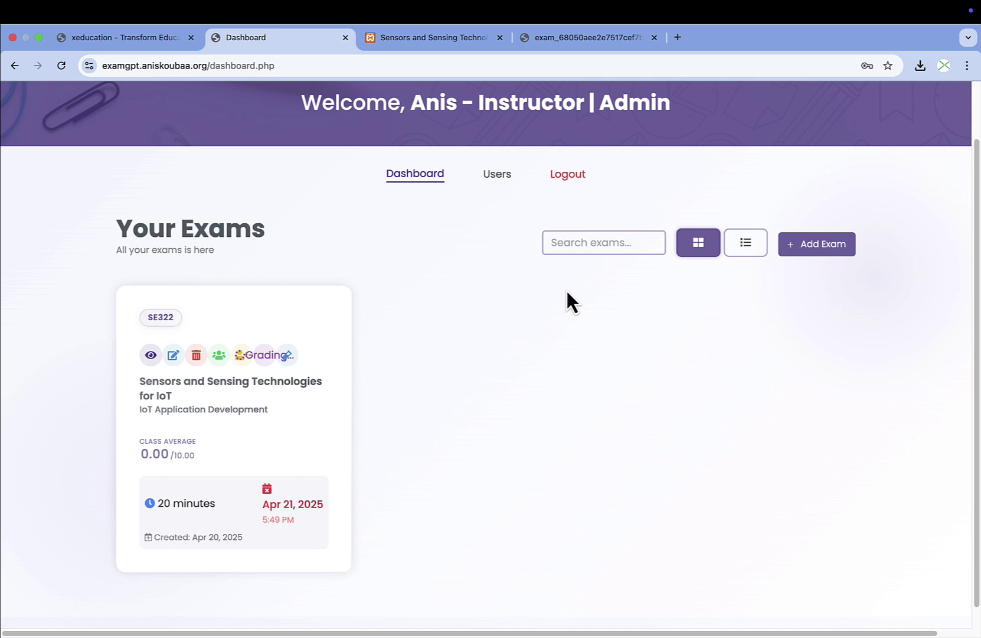
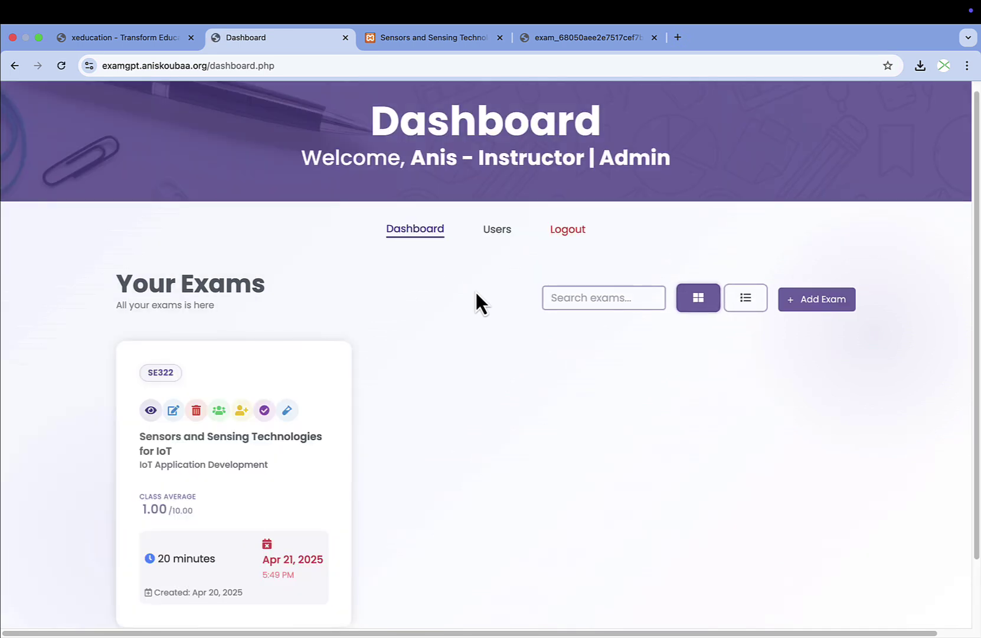
Open the student's graded SE322 attempt from the exam's attempts list to review its feedback.
{"action": "left_click", "coordinate": [221, 407]}
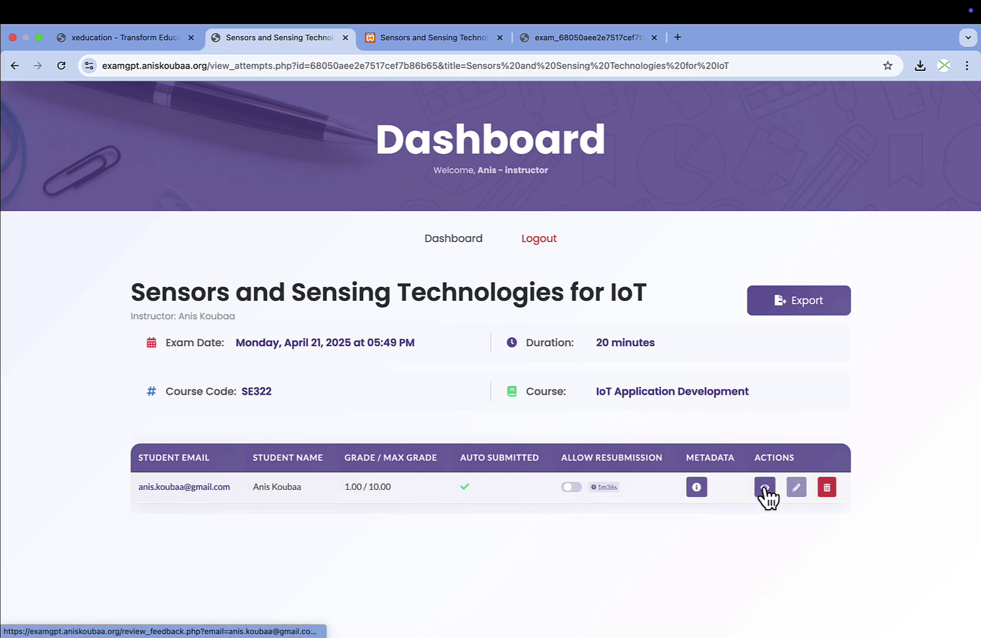
{"action": "left_click", "coordinate": [766, 488]}
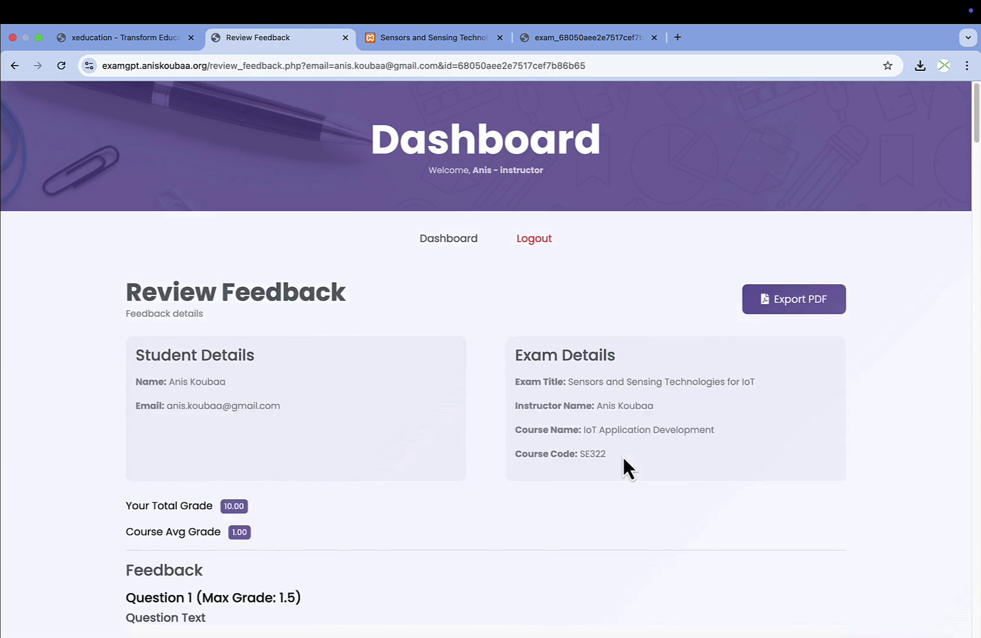
{"action": "scroll", "coordinate": [622, 455], "scroll_direction": "down", "scroll_amount": 7}
{"action": "scroll", "coordinate": [639, 469], "scroll_direction": "up", "scroll_amount": 2}
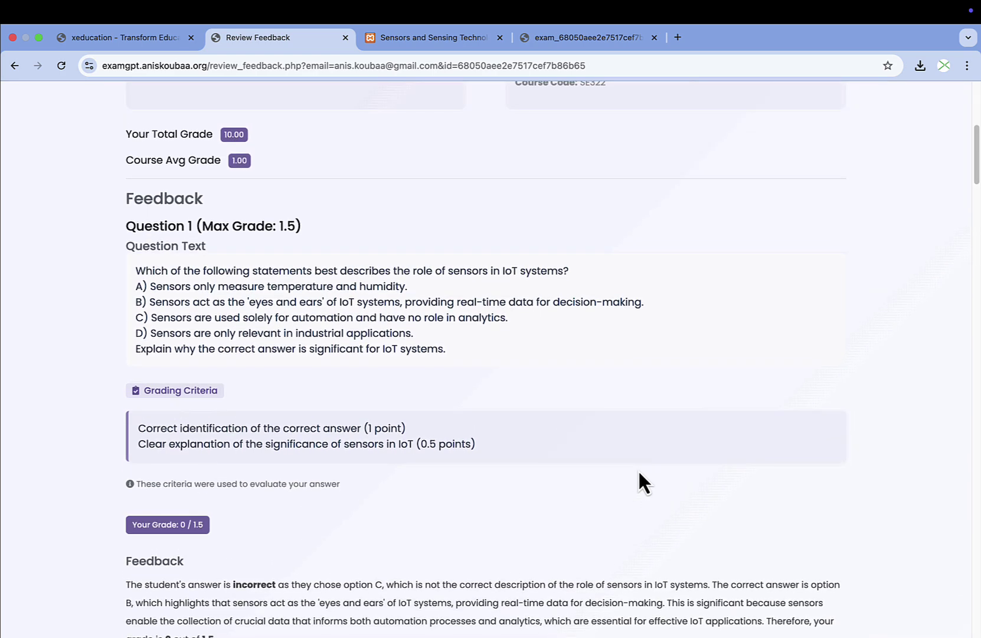
{"action": "left_click_drag", "start_coordinate": [125, 246], "coordinate": [483, 367]}
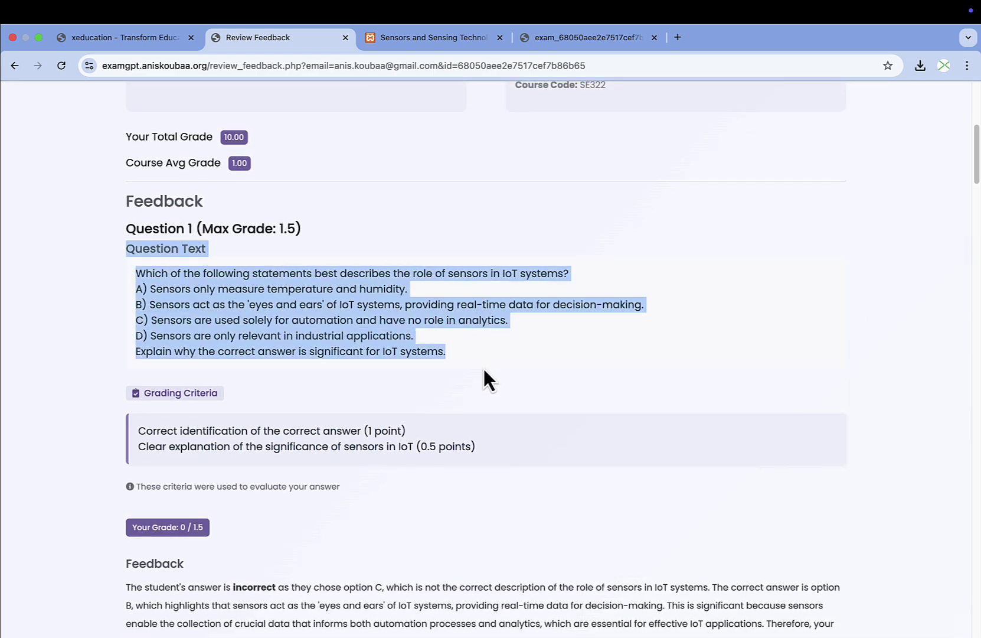
{"action": "scroll", "coordinate": [485, 355], "scroll_direction": "down", "scroll_amount": 3}
{"action": "left_click", "coordinate": [153, 235]}
{"action": "left_click_drag", "start_coordinate": [137, 237], "coordinate": [538, 271]}
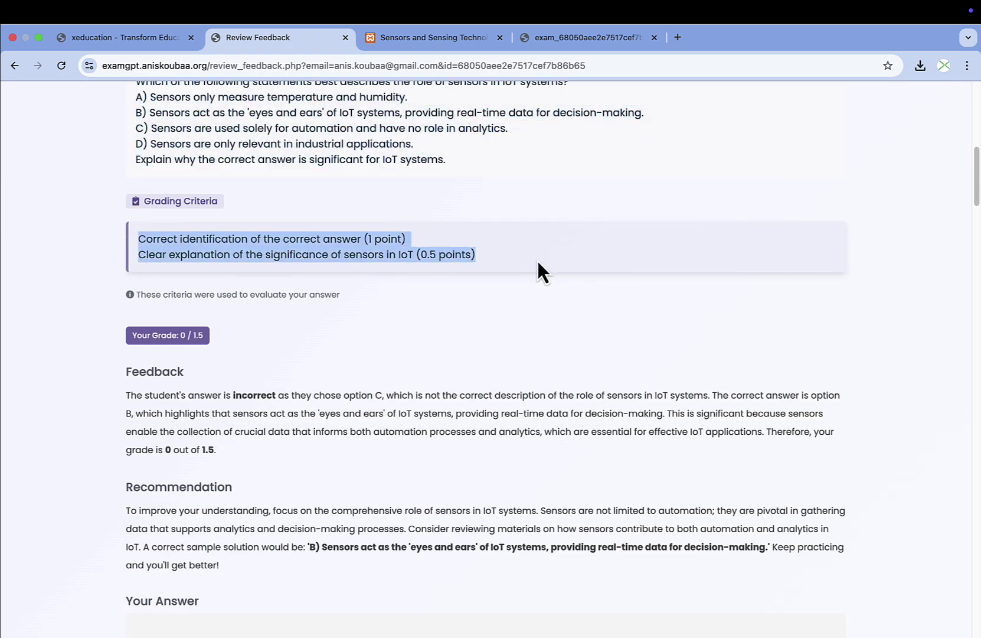
{"action": "scroll", "coordinate": [390, 266], "scroll_direction": "down", "scroll_amount": 3}
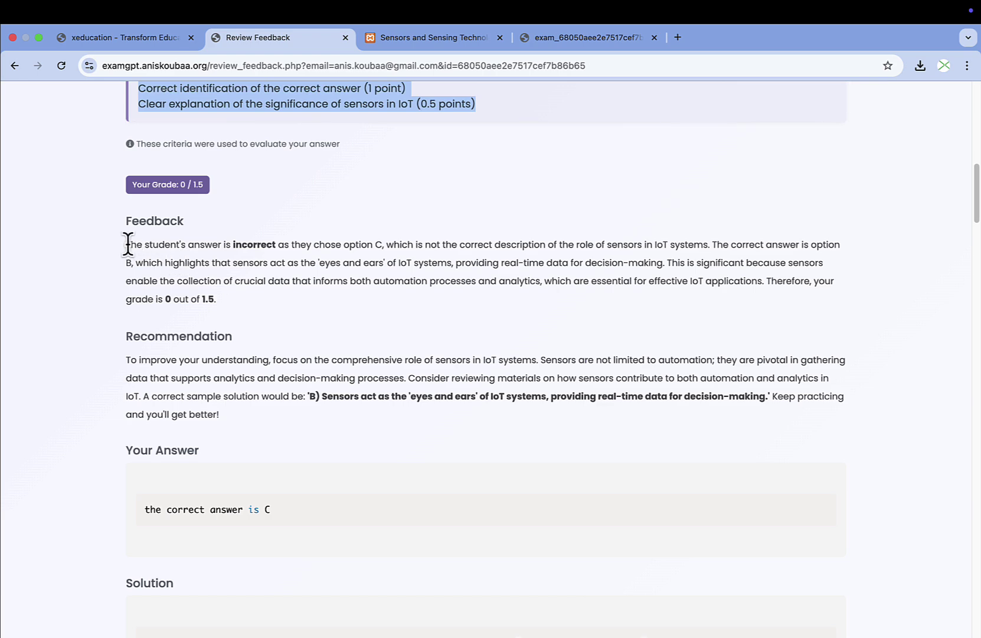
{"action": "left_click_drag", "start_coordinate": [126, 244], "coordinate": [230, 298]}
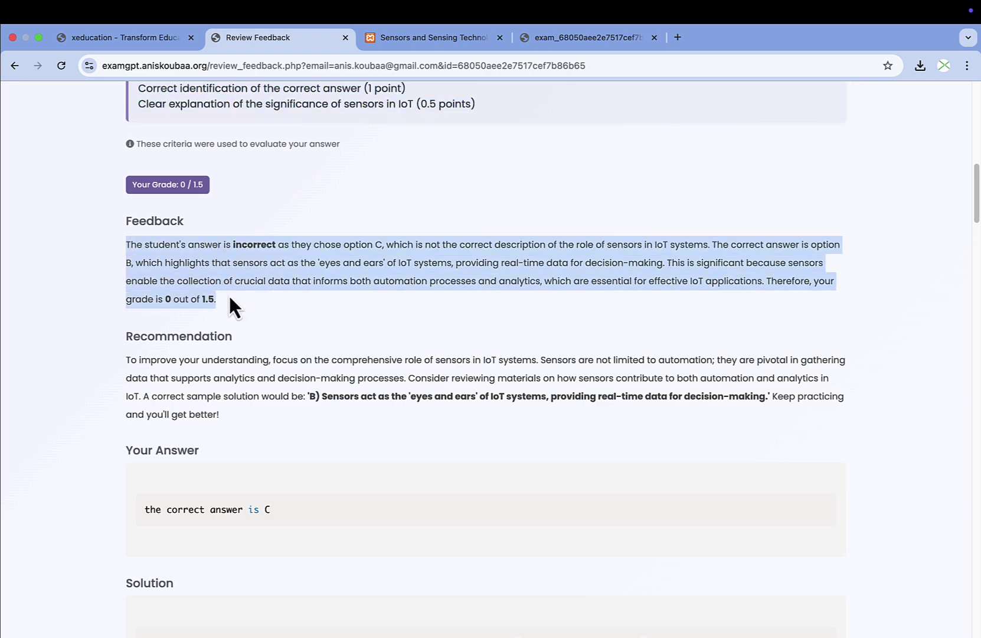
{"action": "scroll", "coordinate": [231, 291], "scroll_direction": "up", "scroll_amount": 4}
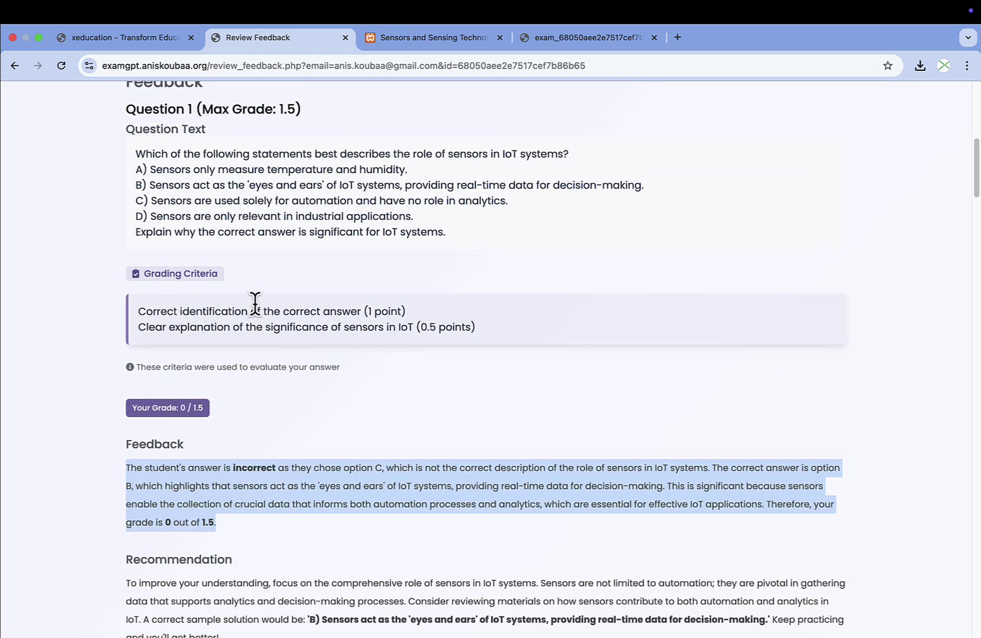
{"action": "left_click_drag", "start_coordinate": [135, 201], "coordinate": [508, 201]}
{"action": "left_click", "coordinate": [519, 254]}
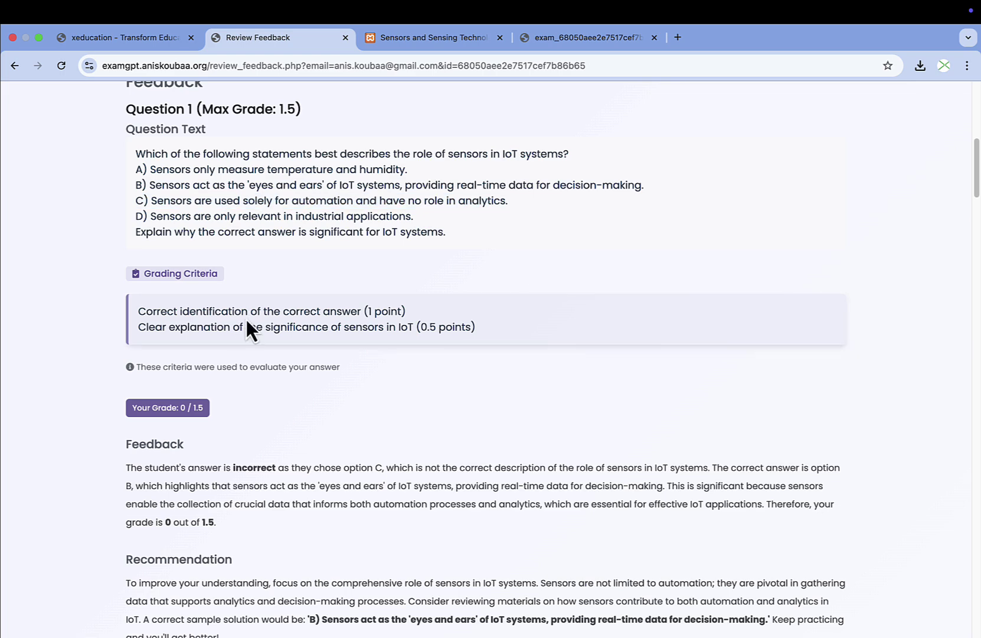
{"action": "scroll", "coordinate": [248, 319], "scroll_direction": "down", "scroll_amount": 5}
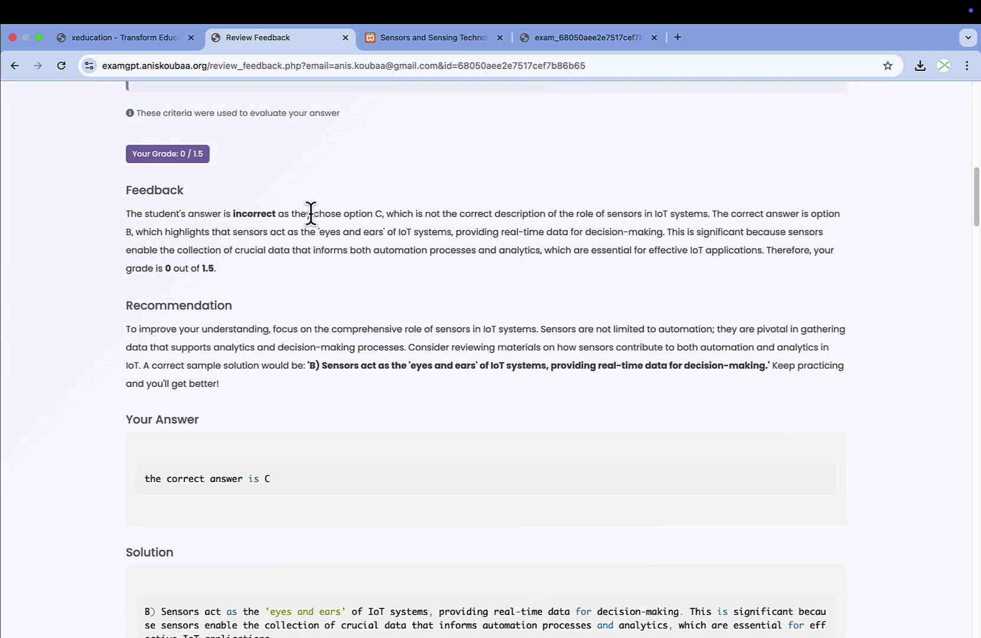
{"action": "left_click_drag", "start_coordinate": [308, 213], "coordinate": [448, 213]}
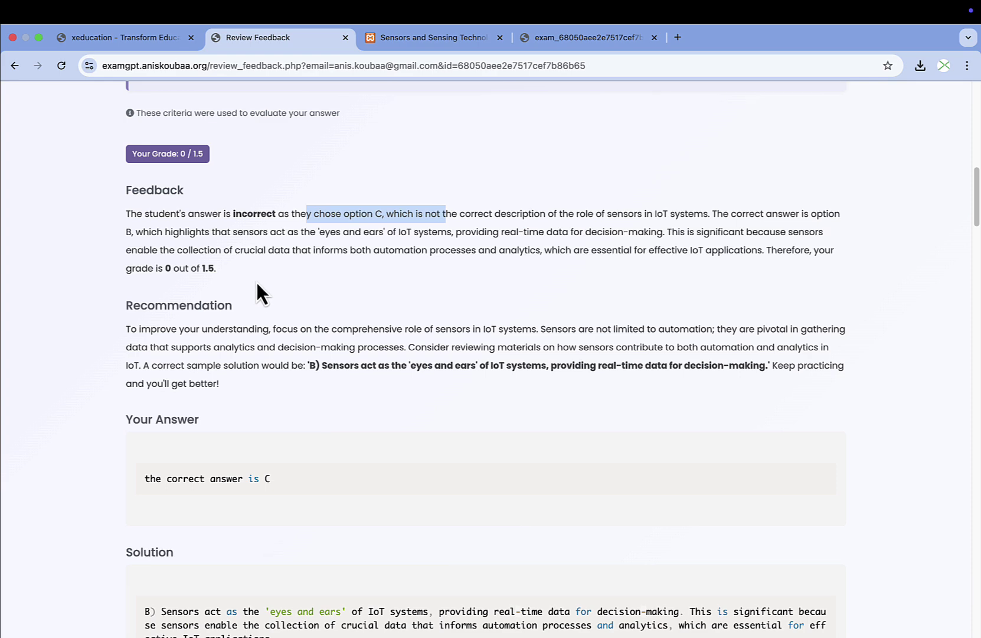
{"action": "scroll", "coordinate": [255, 283], "scroll_direction": "down", "scroll_amount": 1}
{"action": "left_click_drag", "start_coordinate": [127, 276], "coordinate": [221, 336]}
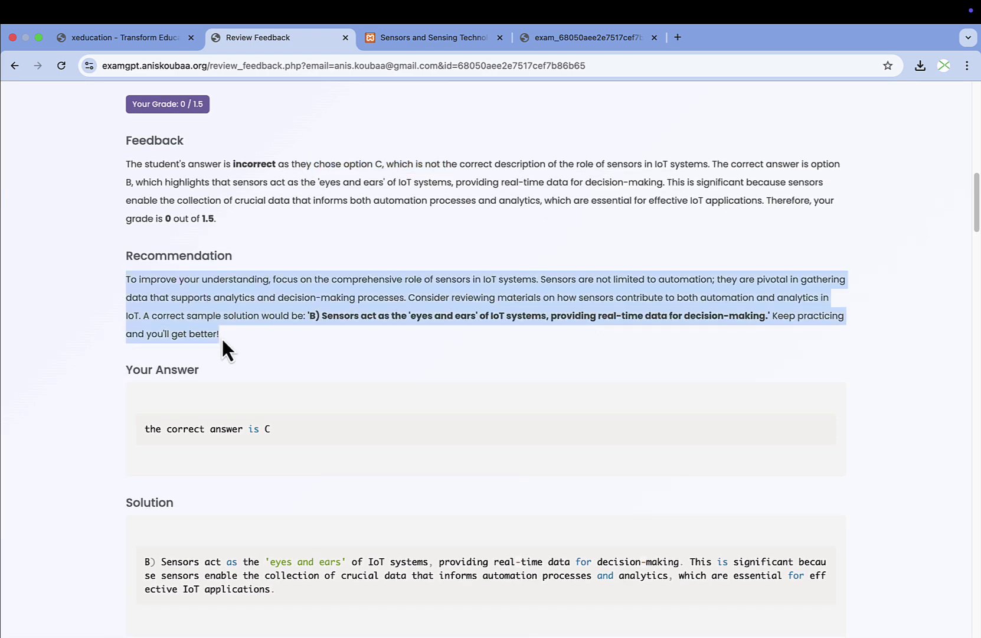
{"action": "left_click", "coordinate": [250, 338]}
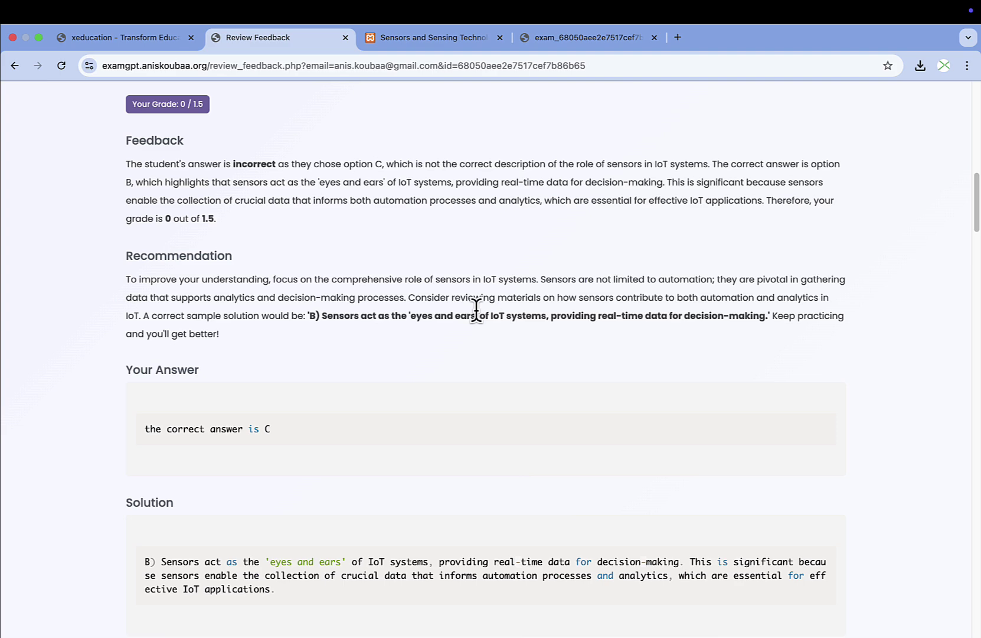
{"action": "scroll", "coordinate": [473, 319], "scroll_direction": "down", "scroll_amount": 2}
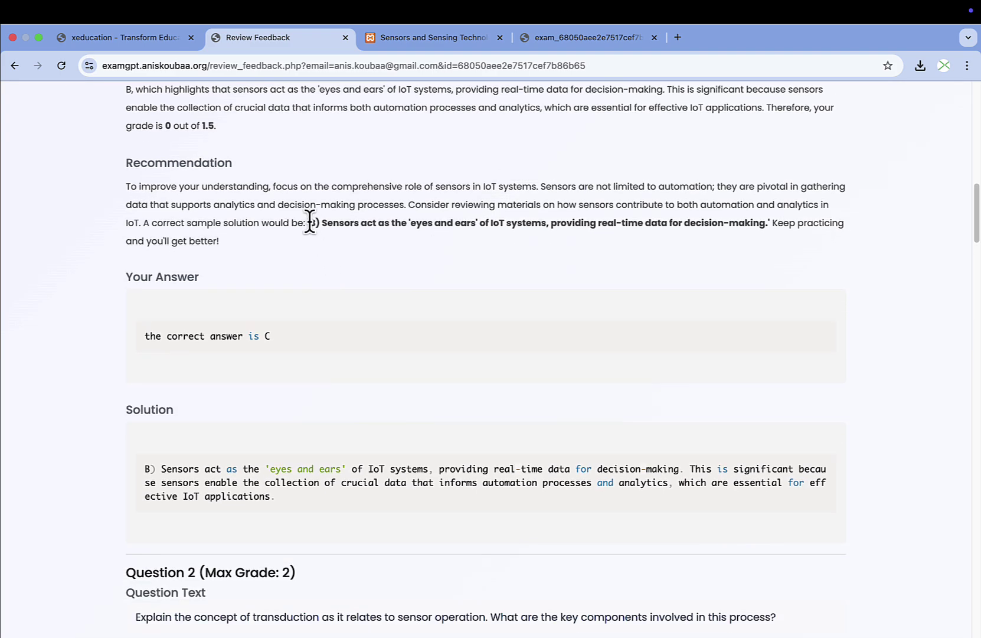
{"action": "left_click_drag", "start_coordinate": [308, 223], "coordinate": [733, 229]}
{"action": "scroll", "coordinate": [532, 302], "scroll_direction": "down", "scroll_amount": 6}
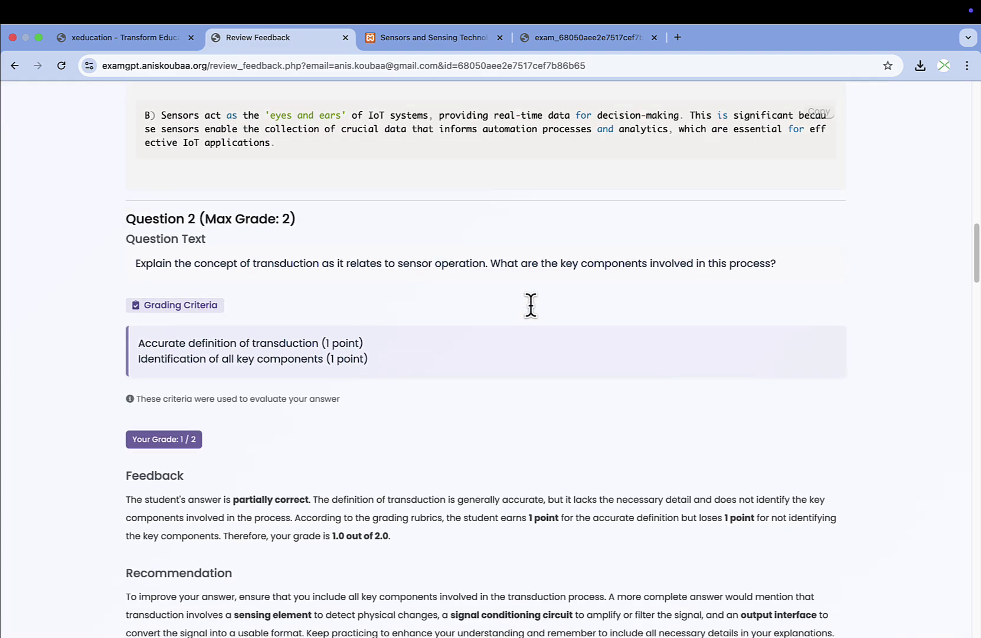
{"action": "scroll", "coordinate": [532, 317], "scroll_direction": "down", "scroll_amount": 3}
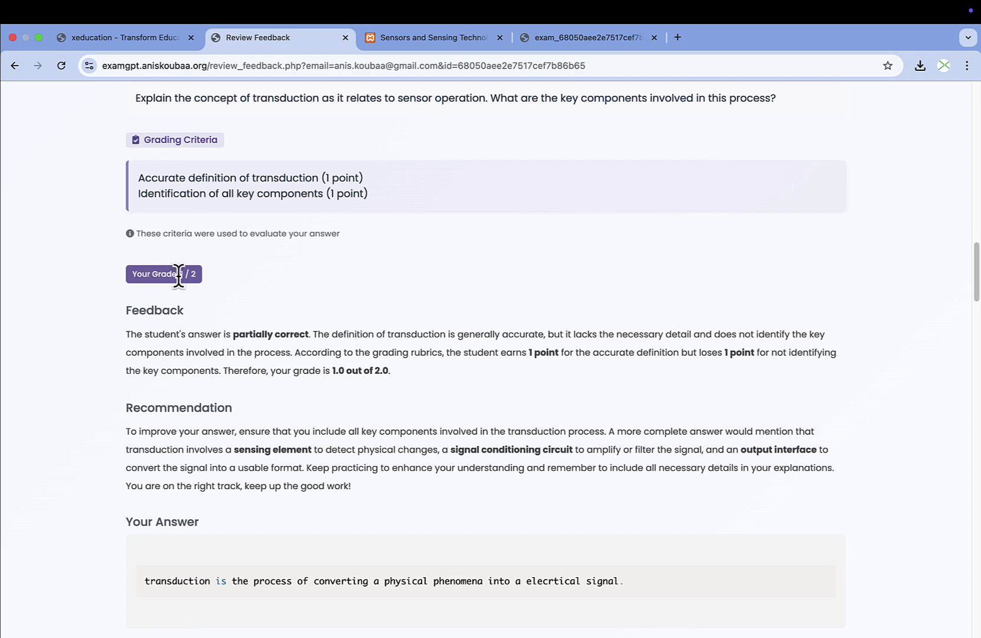
{"action": "left_click_drag", "start_coordinate": [179, 273], "coordinate": [291, 282]}
{"action": "scroll", "coordinate": [354, 319], "scroll_direction": "down", "scroll_amount": 1}
{"action": "scroll", "coordinate": [344, 392], "scroll_direction": "down", "scroll_amount": 2}
{"action": "left_click", "coordinate": [355, 406]}
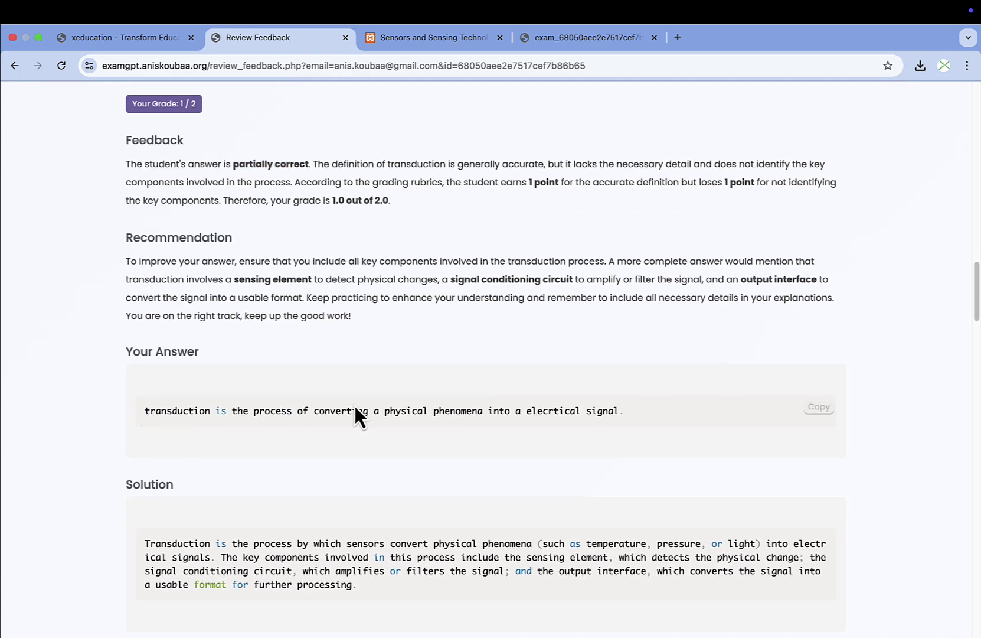
{"action": "scroll", "coordinate": [653, 410], "scroll_direction": "up", "scroll_amount": 10}
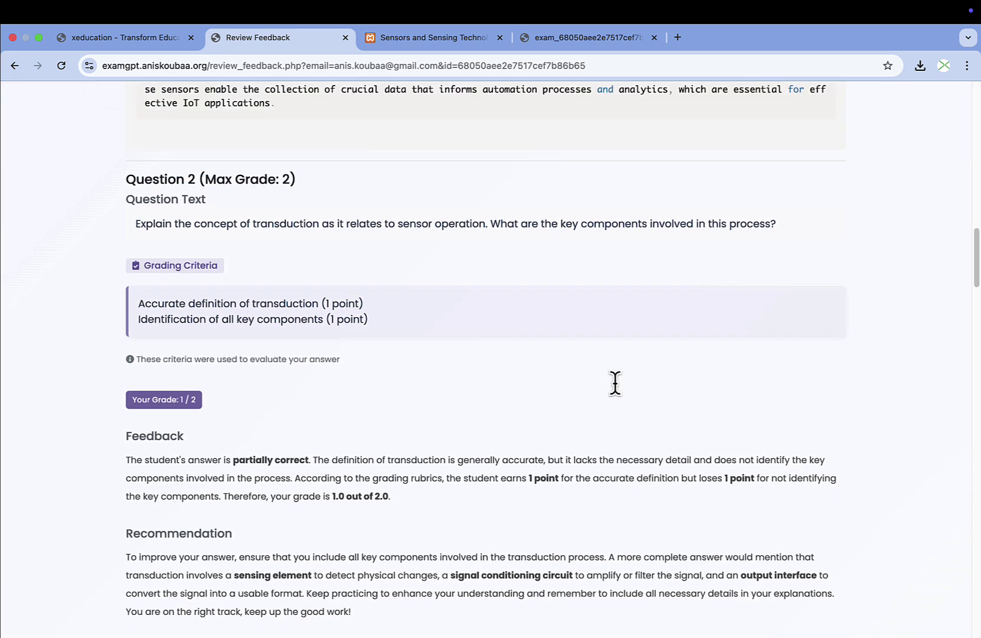
{"action": "scroll", "coordinate": [615, 390], "scroll_direction": "down", "scroll_amount": 2}
{"action": "scroll", "coordinate": [306, 449], "scroll_direction": "down", "scroll_amount": 3}
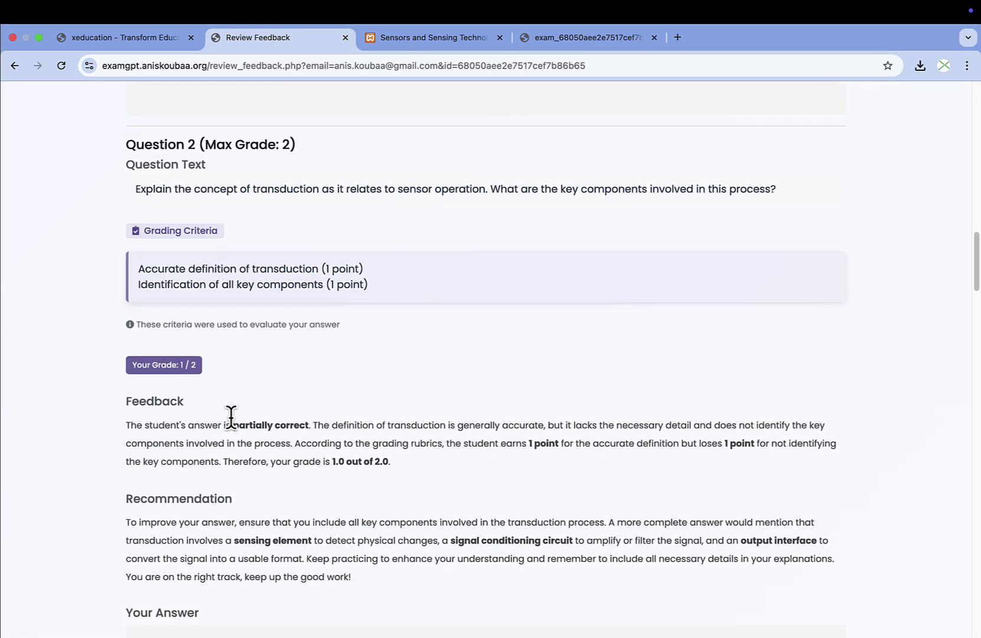
{"action": "left_click_drag", "start_coordinate": [138, 269], "coordinate": [324, 266]}
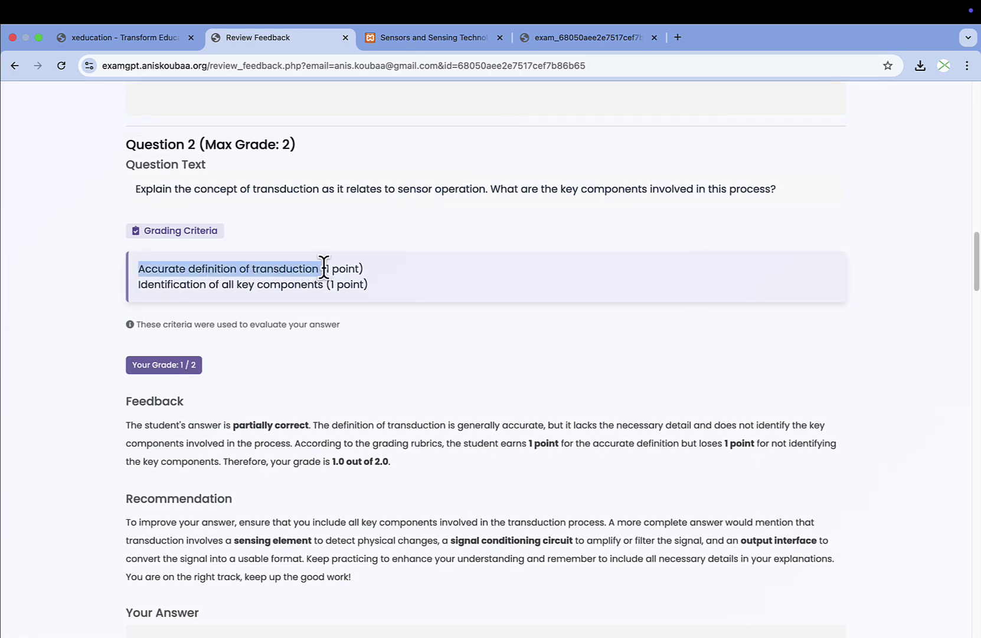
{"action": "left_click_drag", "start_coordinate": [140, 284], "coordinate": [326, 283]}
{"action": "scroll", "coordinate": [442, 321], "scroll_direction": "down", "scroll_amount": 1}
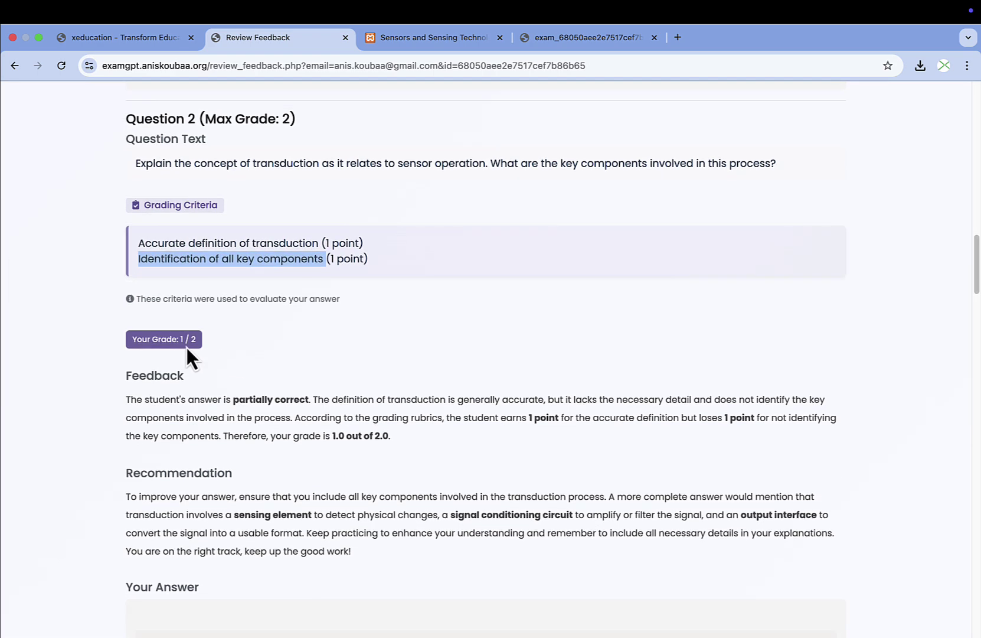
{"action": "left_click_drag", "start_coordinate": [196, 339], "coordinate": [179, 338]}
{"action": "scroll", "coordinate": [312, 386], "scroll_direction": "down", "scroll_amount": 8}
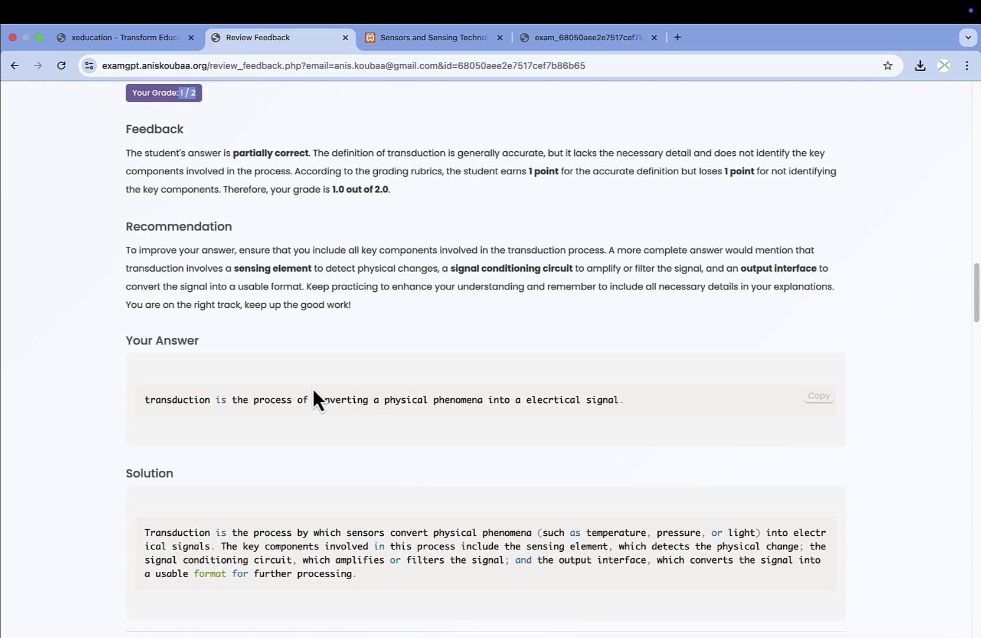
{"action": "scroll", "coordinate": [313, 388], "scroll_direction": "down", "scroll_amount": 20}
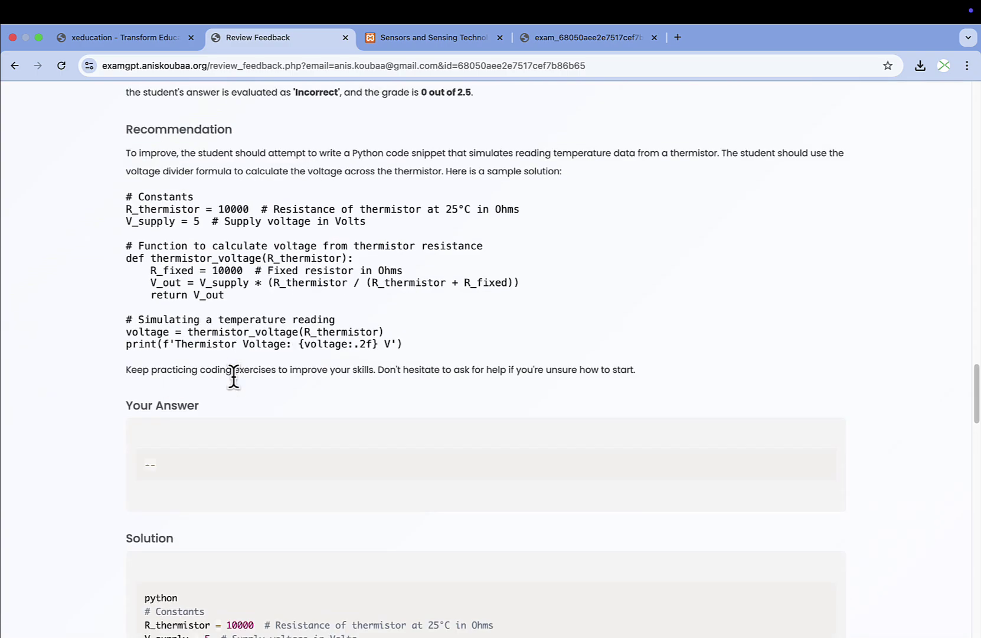
{"action": "scroll", "coordinate": [234, 376], "scroll_direction": "down", "scroll_amount": 20}
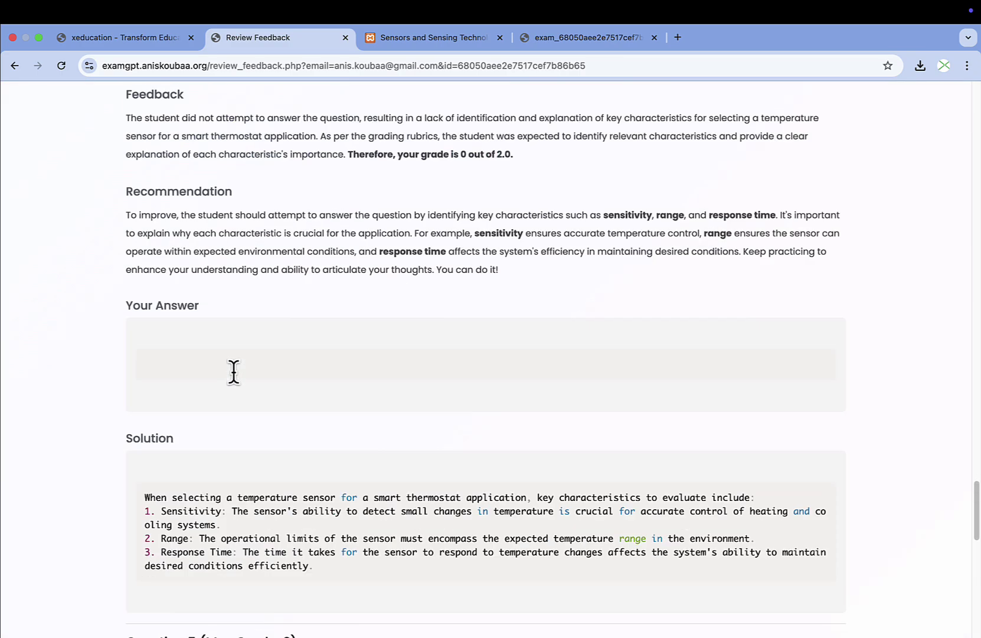
{"action": "scroll", "coordinate": [234, 372], "scroll_direction": "up", "scroll_amount": 20}
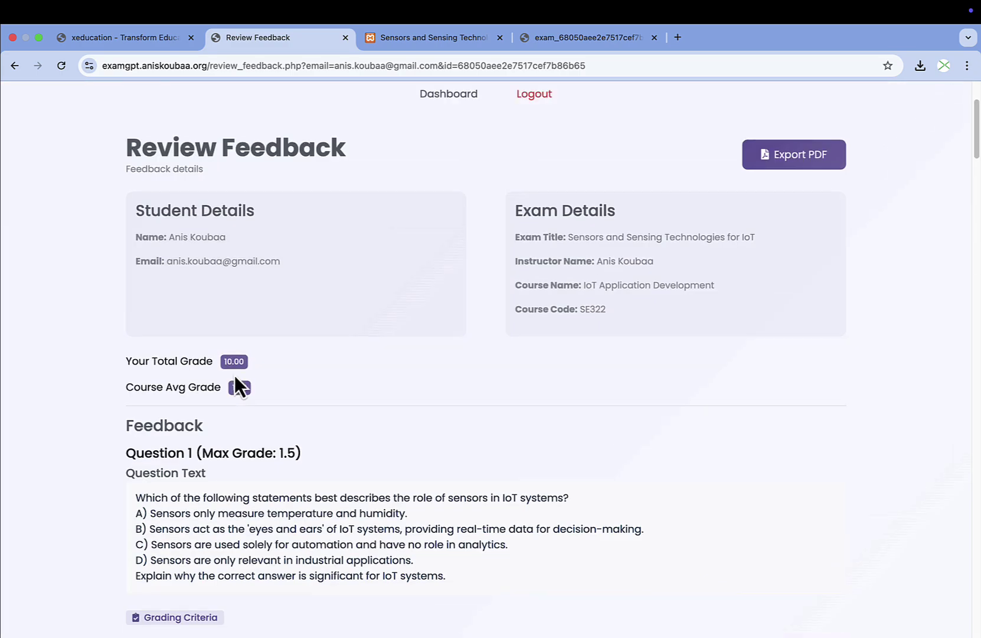
{"action": "scroll", "coordinate": [234, 375], "scroll_direction": "up", "scroll_amount": 3}
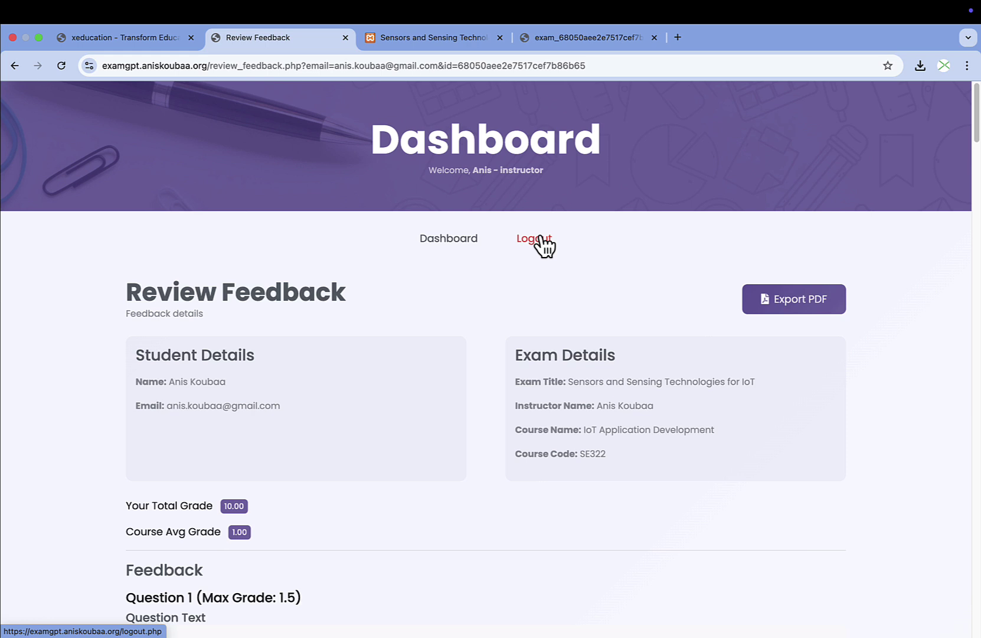